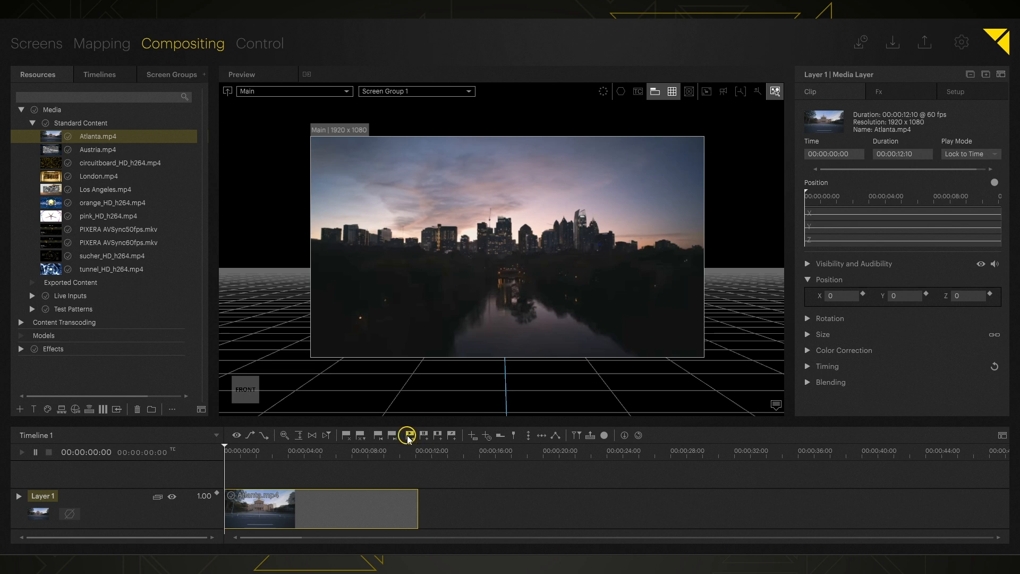
# Step: Add a play cue at 00:00:00:00 and a pause cue at 00:00:03:28 on Timeline 1
pyautogui.click(409, 437)
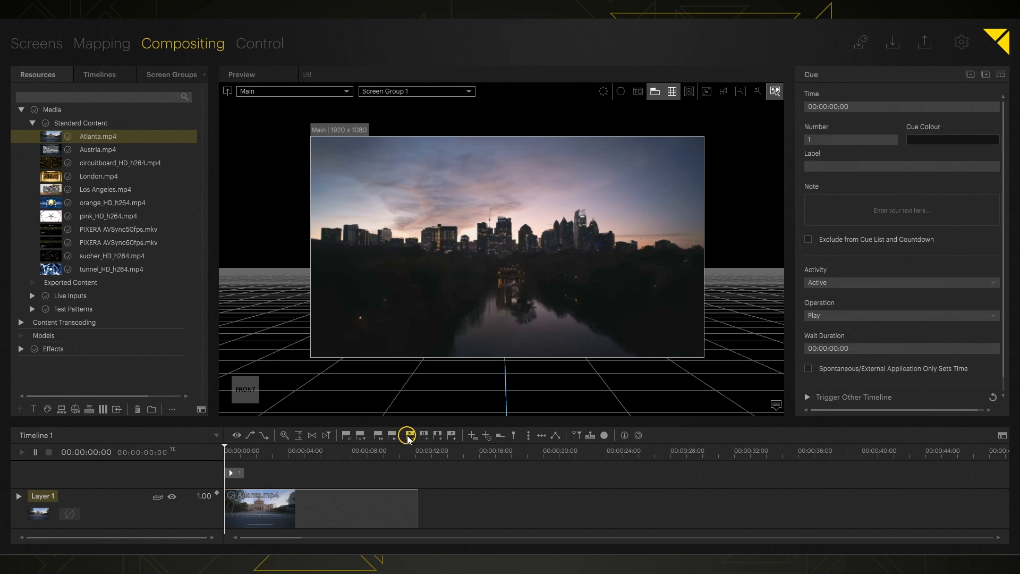
pyautogui.click(279, 450)
pyautogui.click(424, 436)
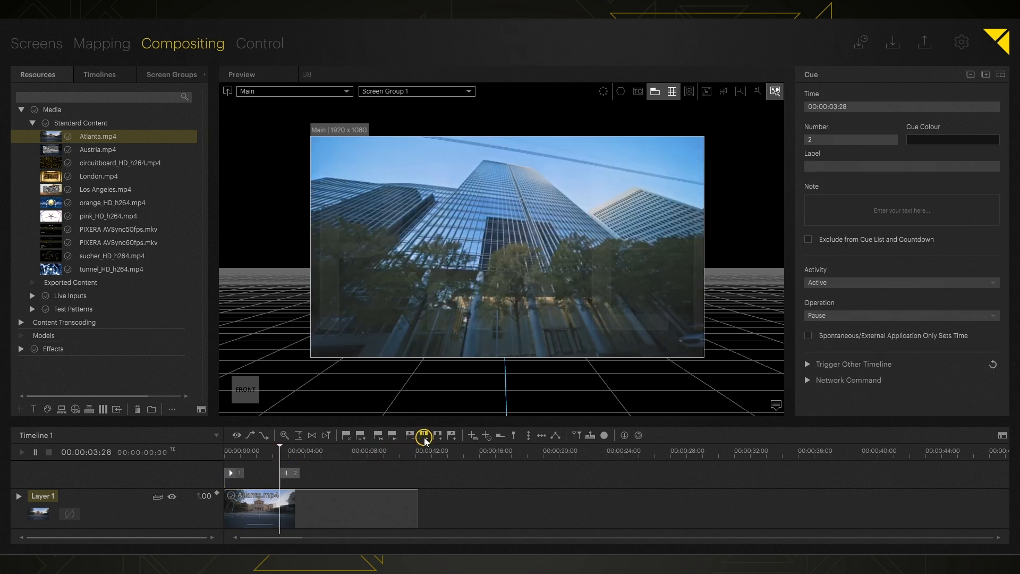
# Step: Add a stop cue at 00:00:05:56 and a jump cue at 00:00:09:28 on Timeline 1
pyautogui.click(318, 451)
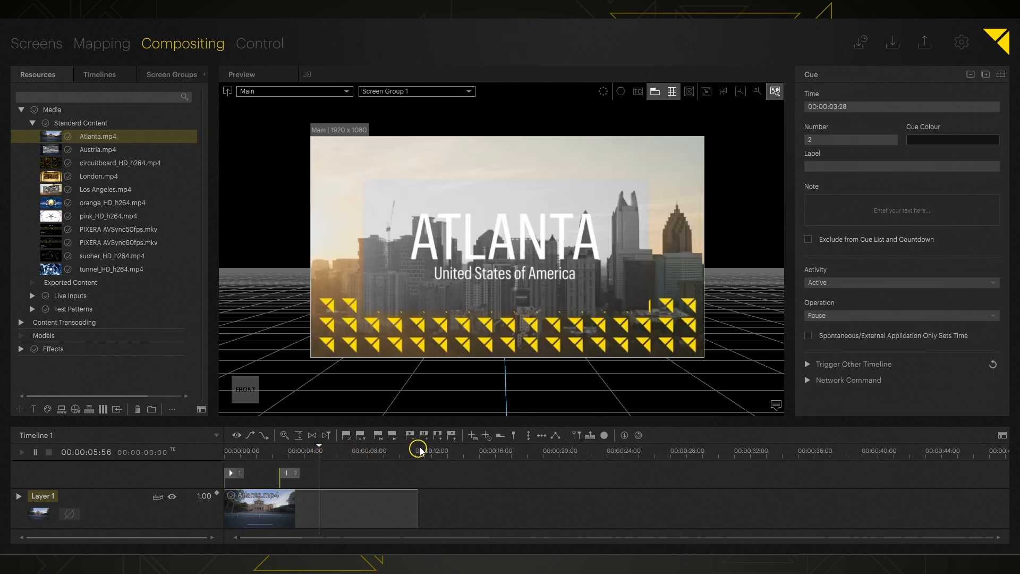
pyautogui.click(438, 435)
pyautogui.click(376, 451)
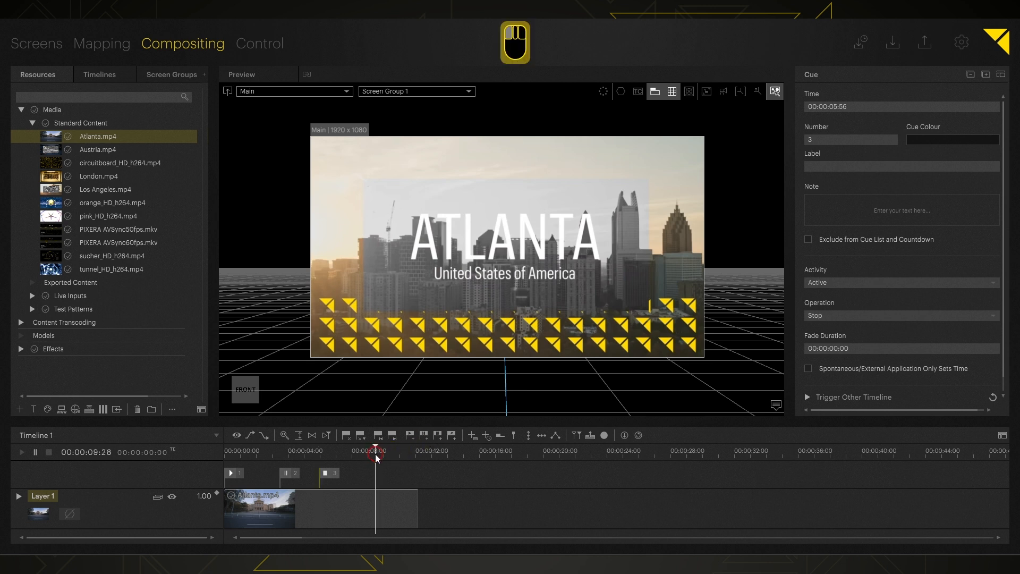
pyautogui.click(450, 436)
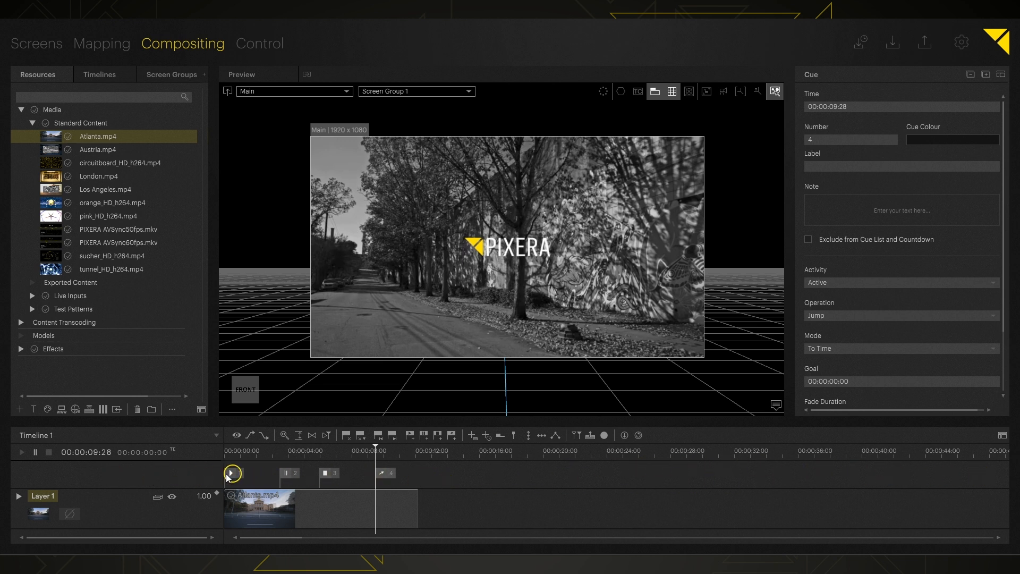
# Step: Enlarge the timeline area, and toggle the cue pane height to collapsed and back to full
pyautogui.moveTo(358, 426); pyautogui.dragTo(353, 361)
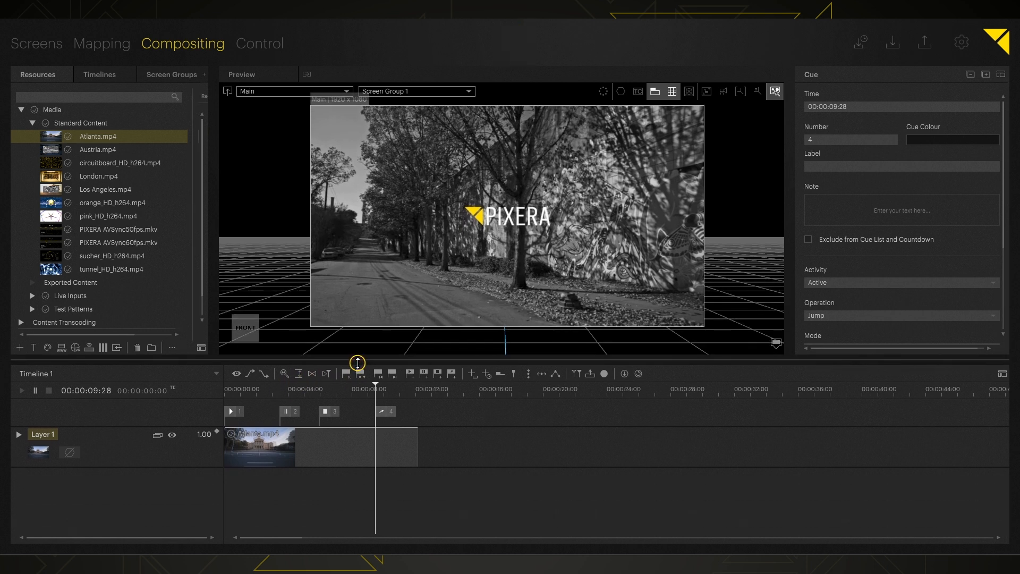
pyautogui.rightClick(437, 417)
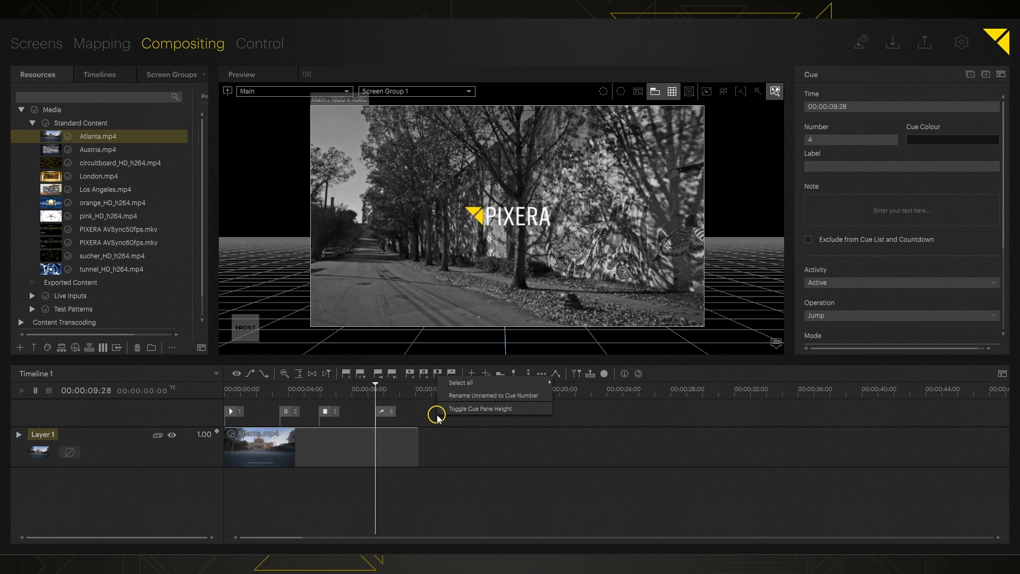
pyautogui.click(518, 410)
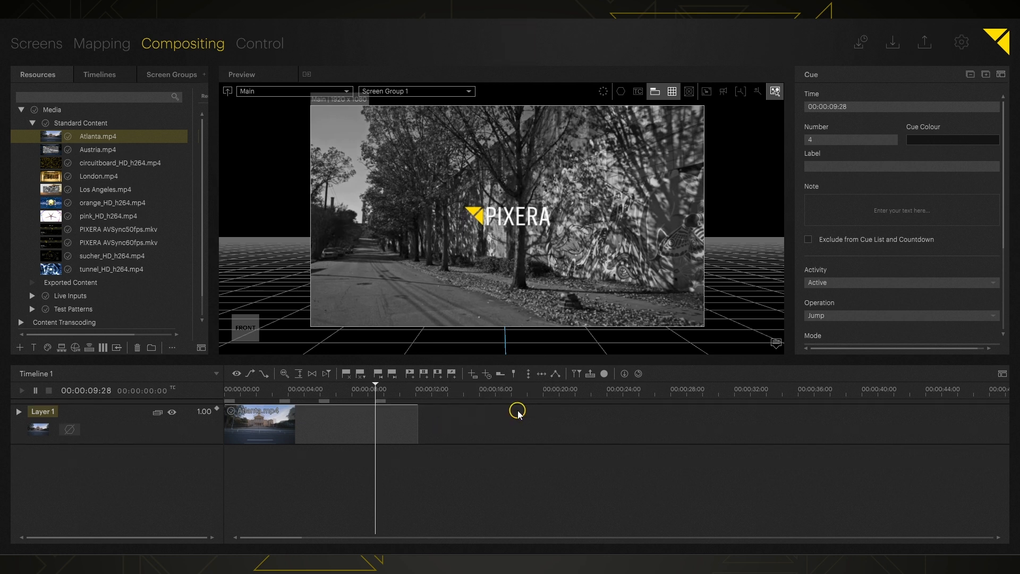
pyautogui.rightClick(431, 405)
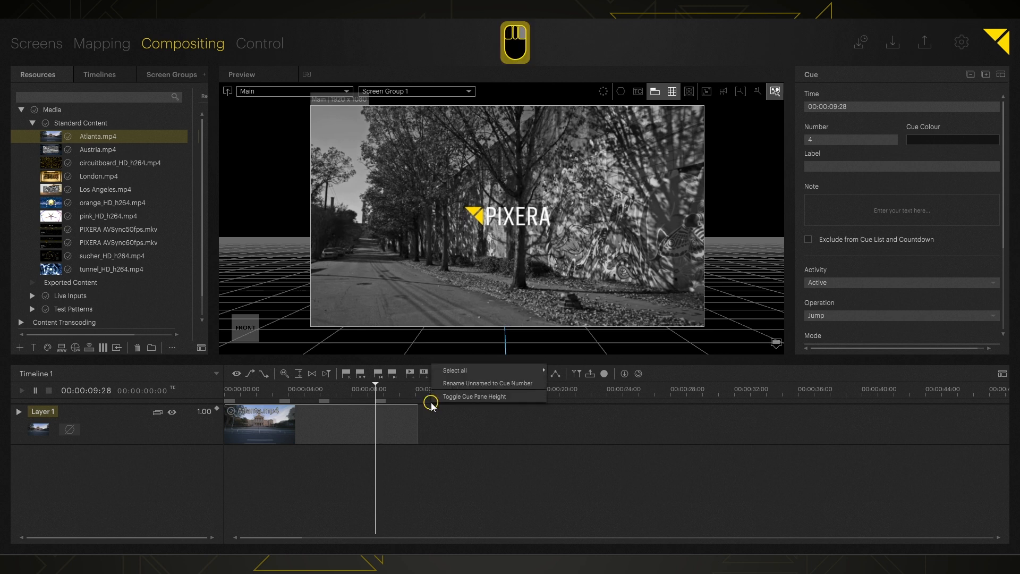
pyautogui.click(489, 403)
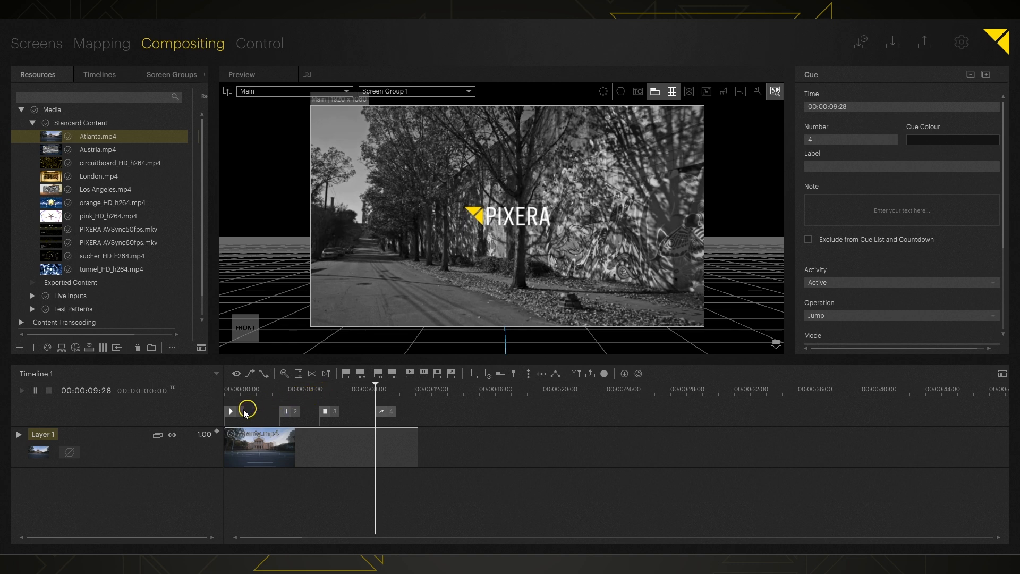
# Step: Move the play cue to 00:00:01:15 and play the timeline from its start to test the cues
pyautogui.moveTo(235, 410); pyautogui.dragTo(253, 409)
pyautogui.click(226, 398)
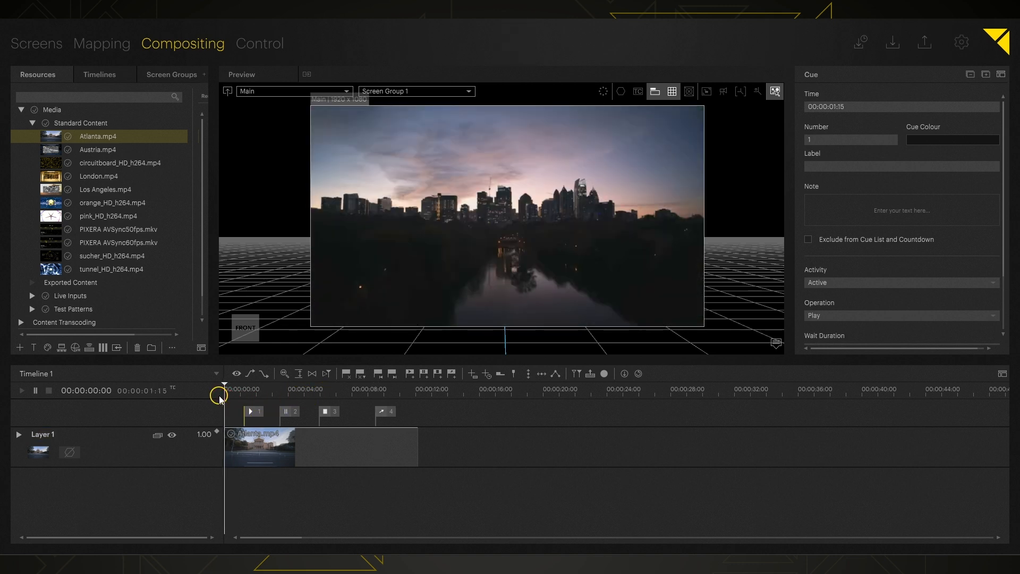
pyautogui.press('space')
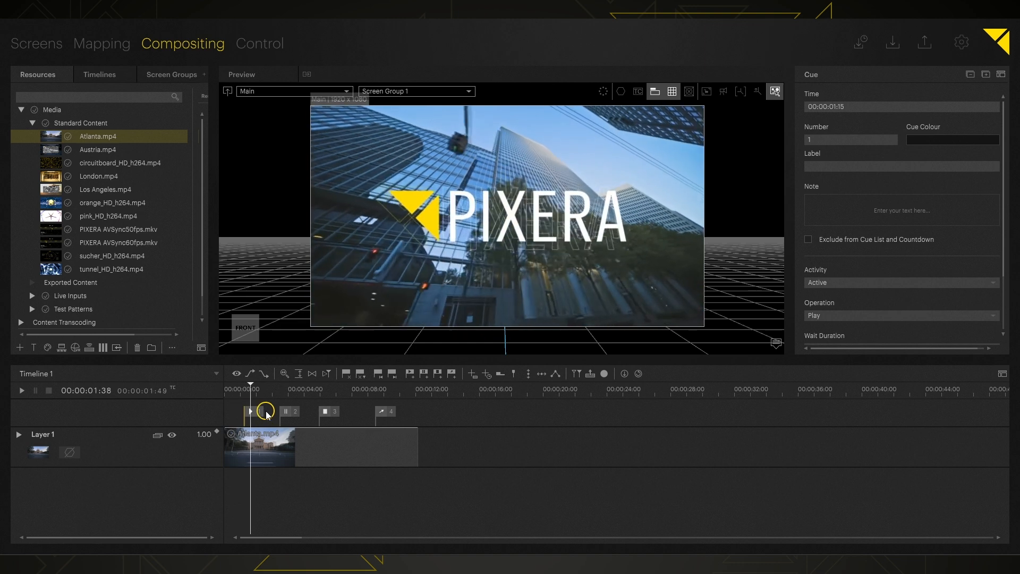
pyautogui.press('space')
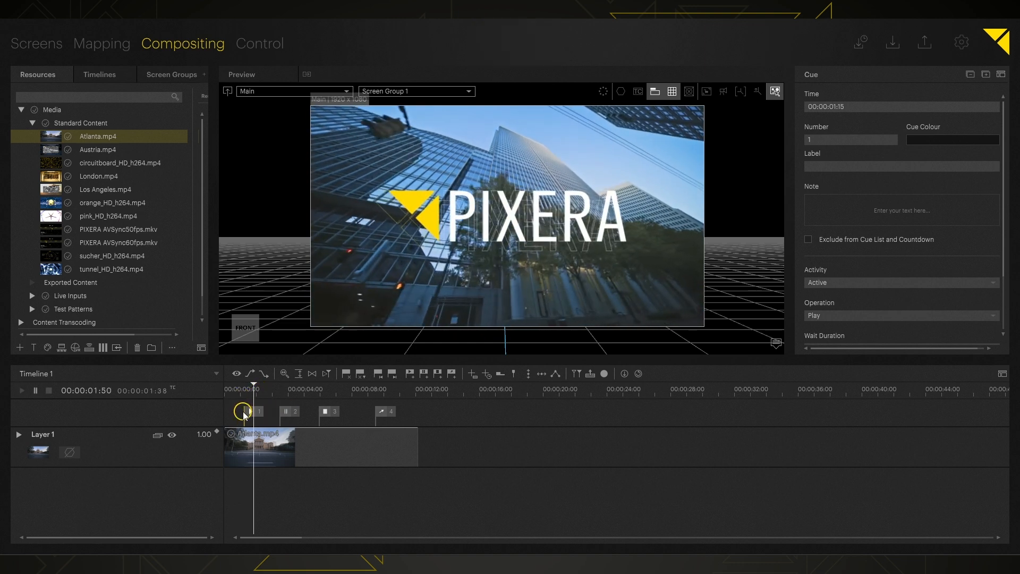
pyautogui.press('space')
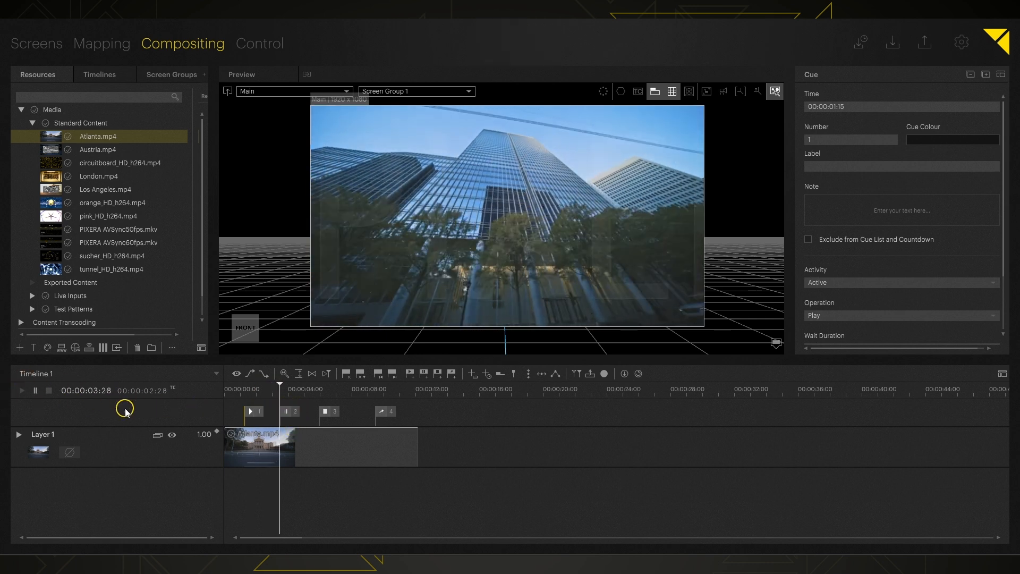
pyautogui.press('space')
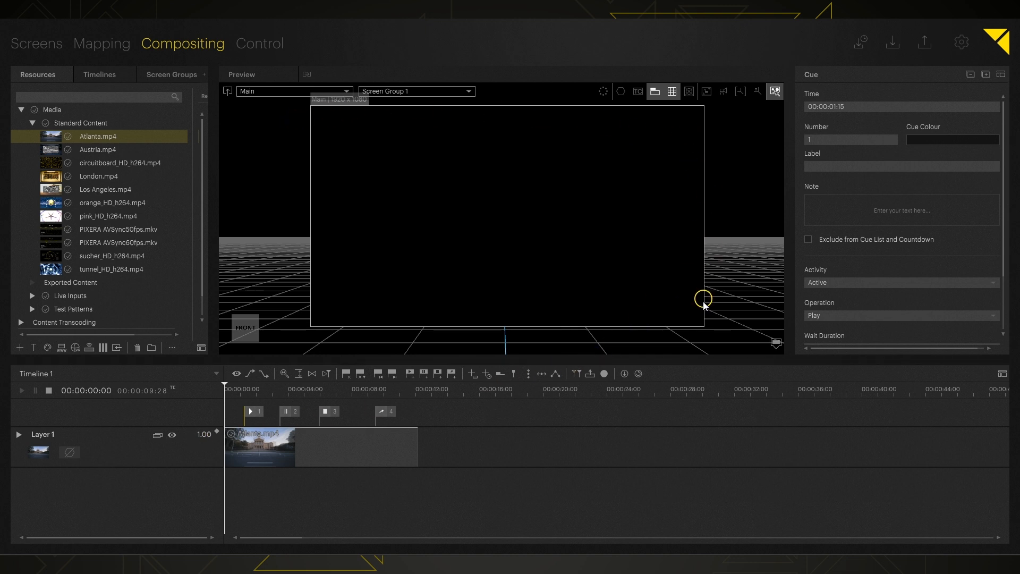
# Step: Move the jump cue to the end of the clip at 00:00:12:10 and test playback beyond the stop cue
pyautogui.click(330, 393)
pyautogui.press('space')
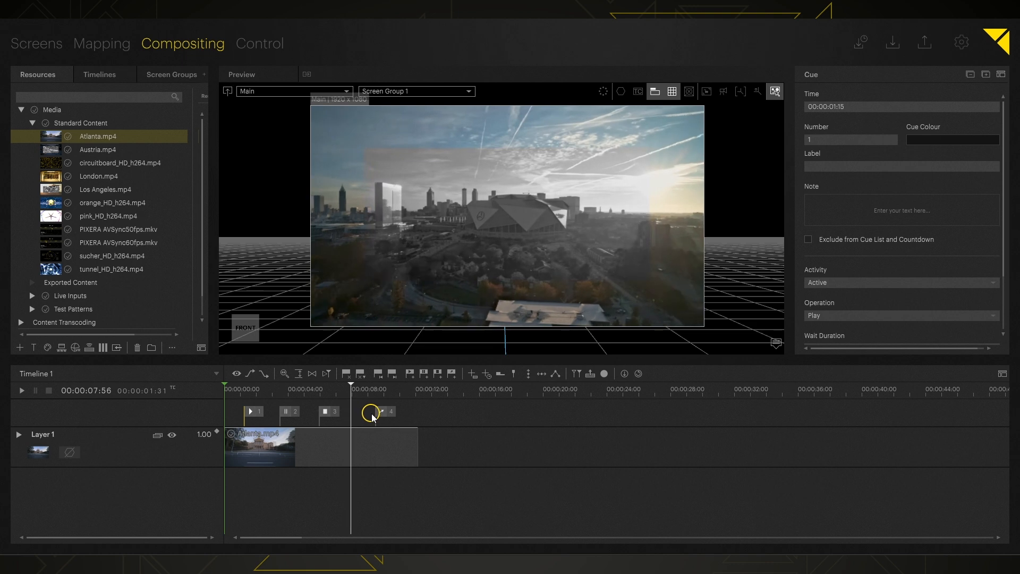
pyautogui.press('space')
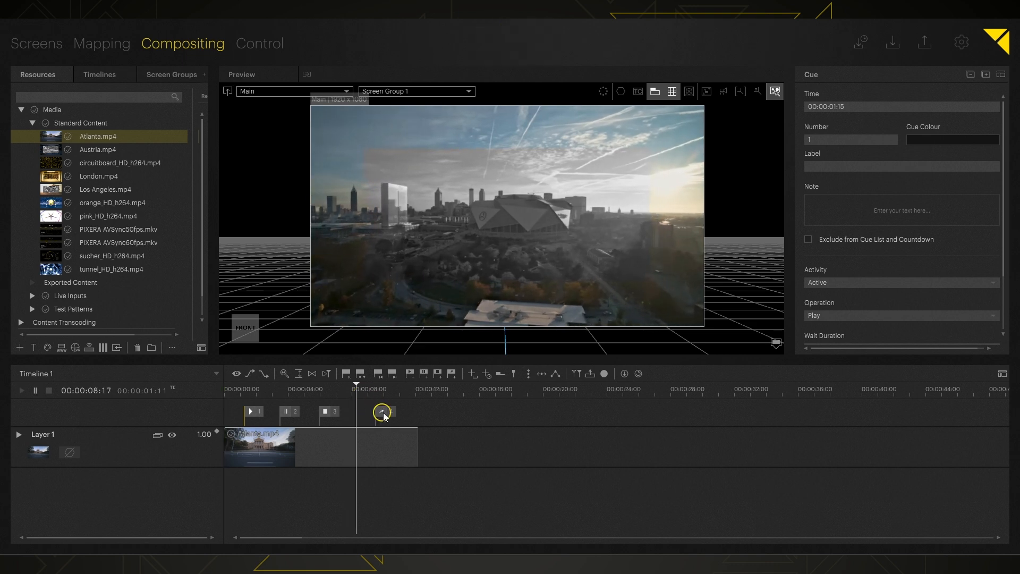
pyautogui.moveTo(384, 416); pyautogui.dragTo(426, 416)
pyautogui.press('space')
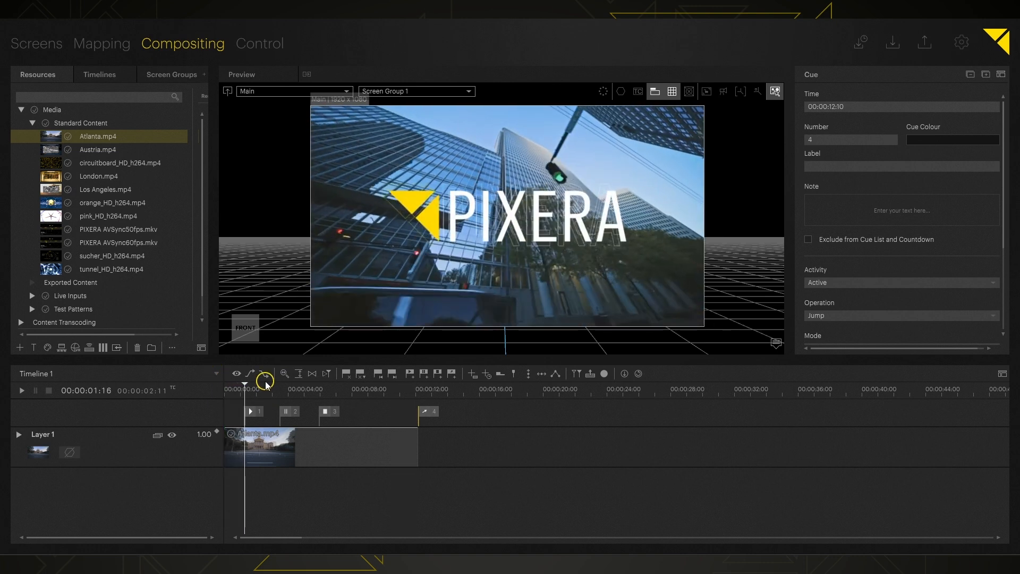
pyautogui.click(335, 392)
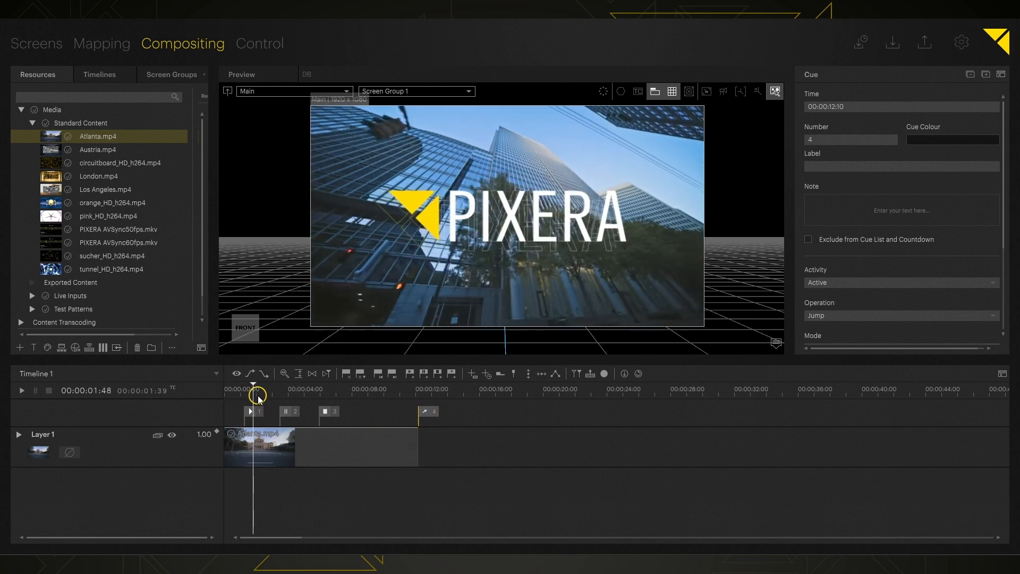
pyautogui.press('space')
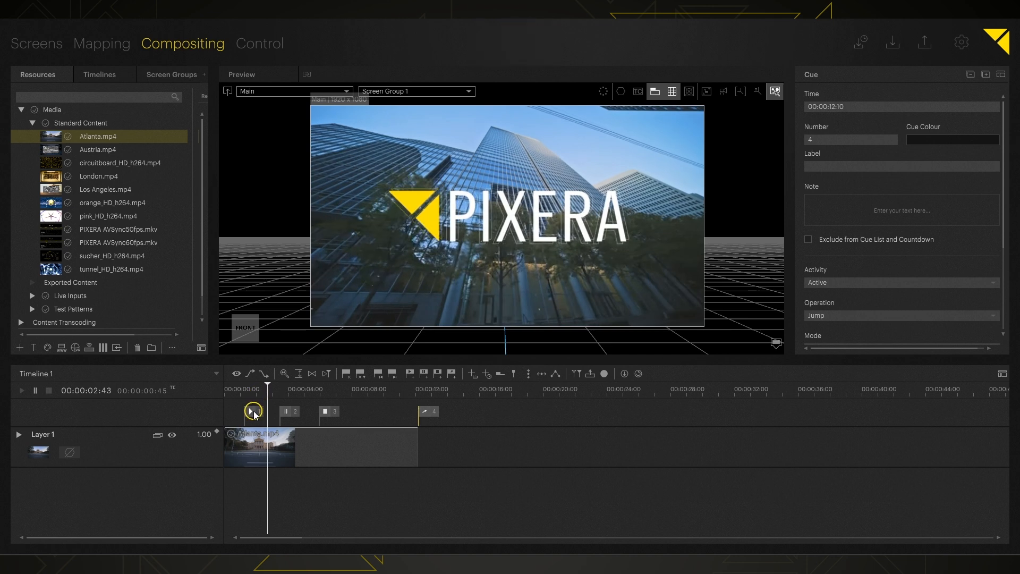
# Step: Select the play cue, widen its properties area and label the cue "Test"
pyautogui.click(253, 414)
pyautogui.moveTo(794, 133); pyautogui.dragTo(741, 136)
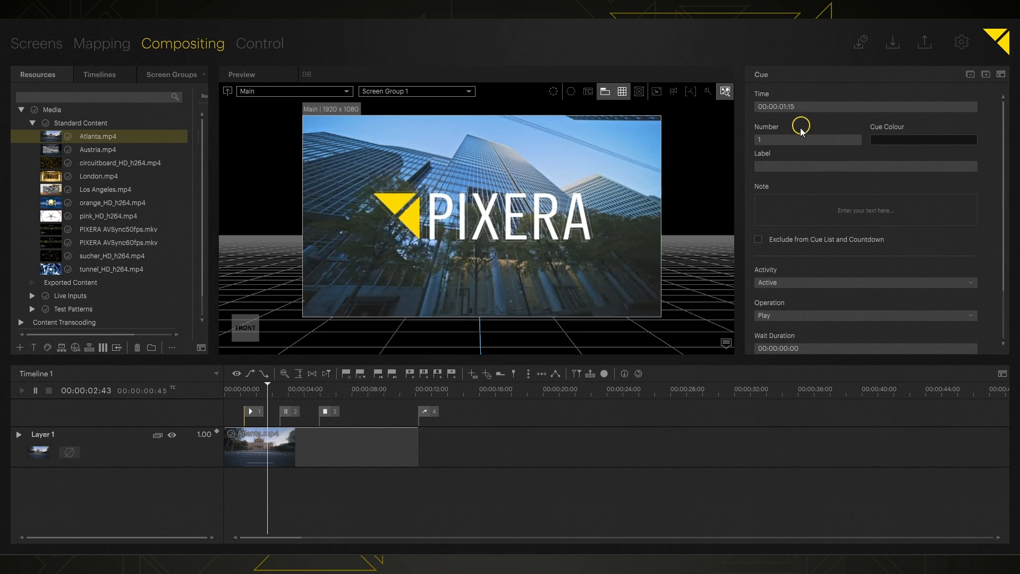
pyautogui.click(795, 167)
pyautogui.write('Test')
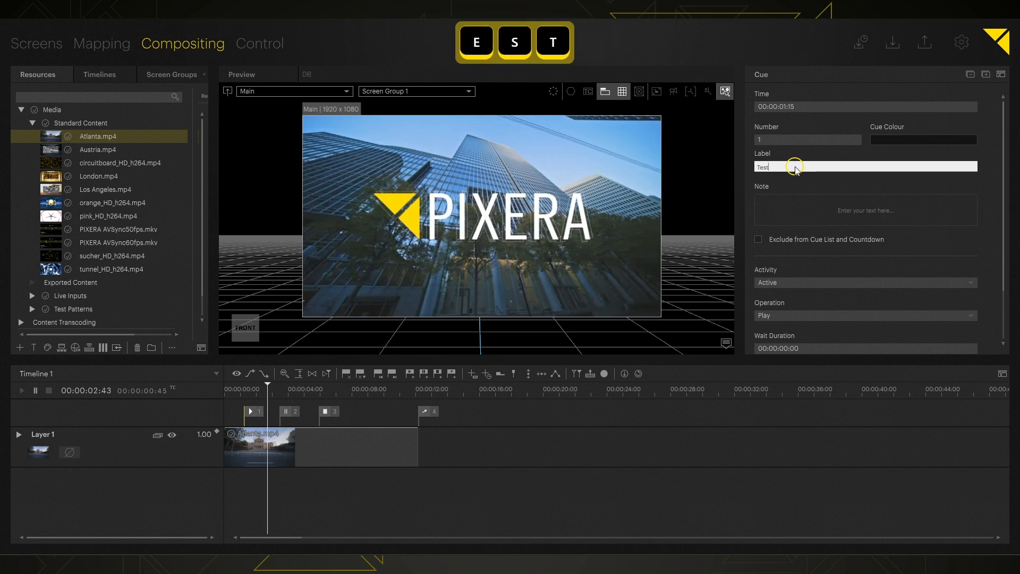
pyautogui.press('Return')
pyautogui.click(362, 504)
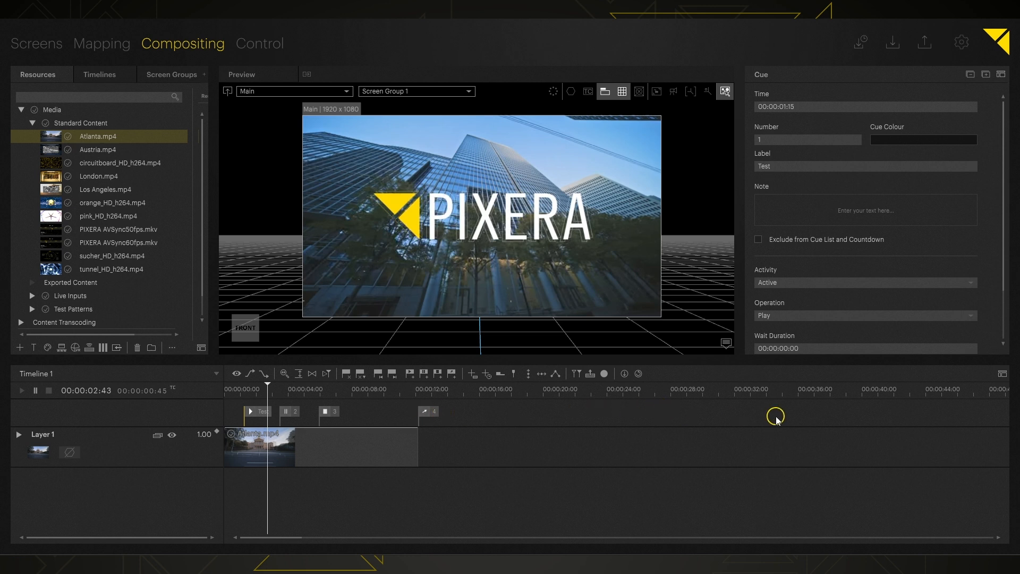
# Step: Add the note "This is a cue for someone to enter" to the Test cue
pyautogui.click(801, 214)
pyautogui.write('Th')
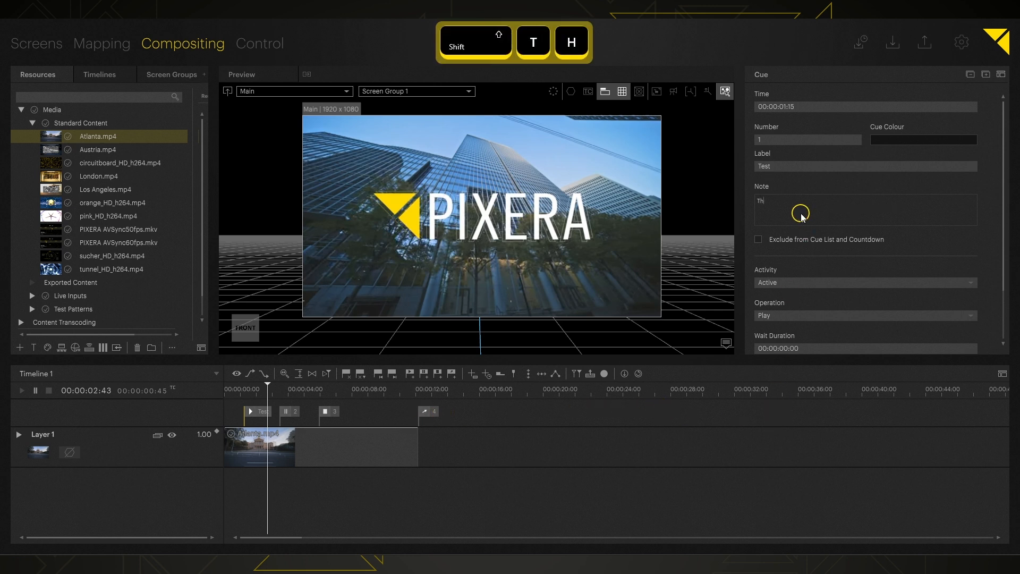
pyautogui.write('is is a cue')
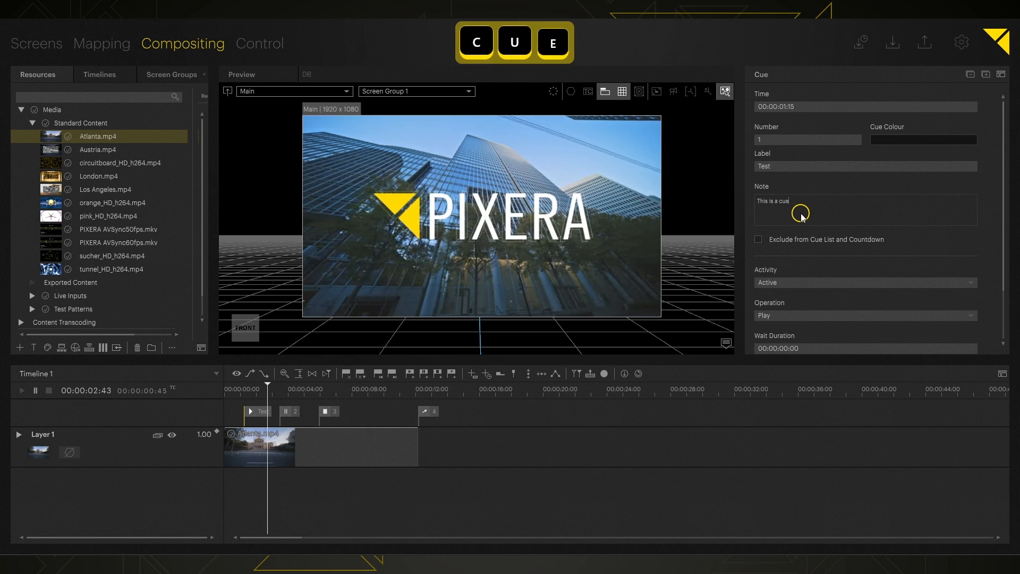
pyautogui.write(' for someone to n')
pyautogui.press('BackSpace')
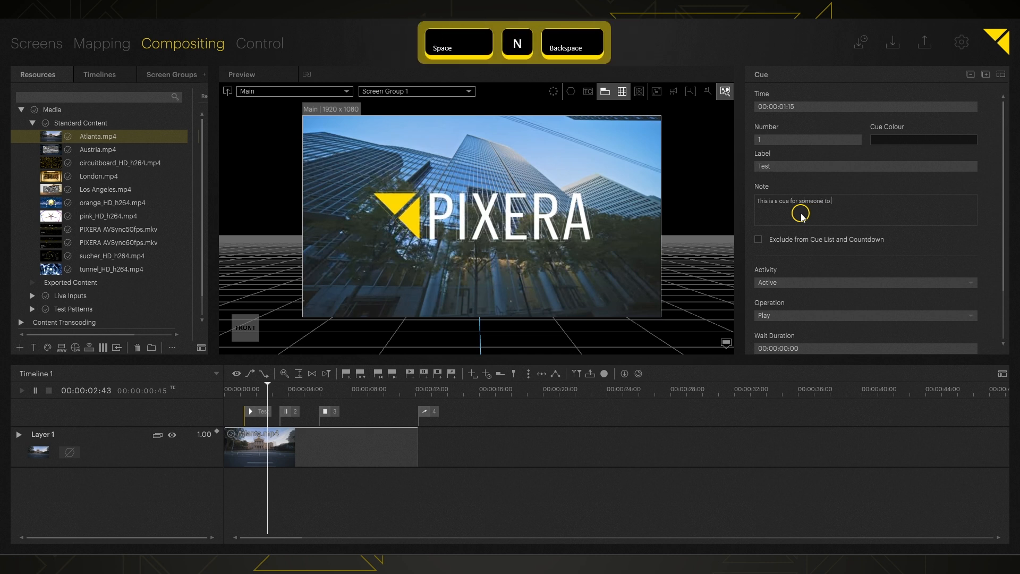
pyautogui.write('enter')
pyautogui.press('Return')
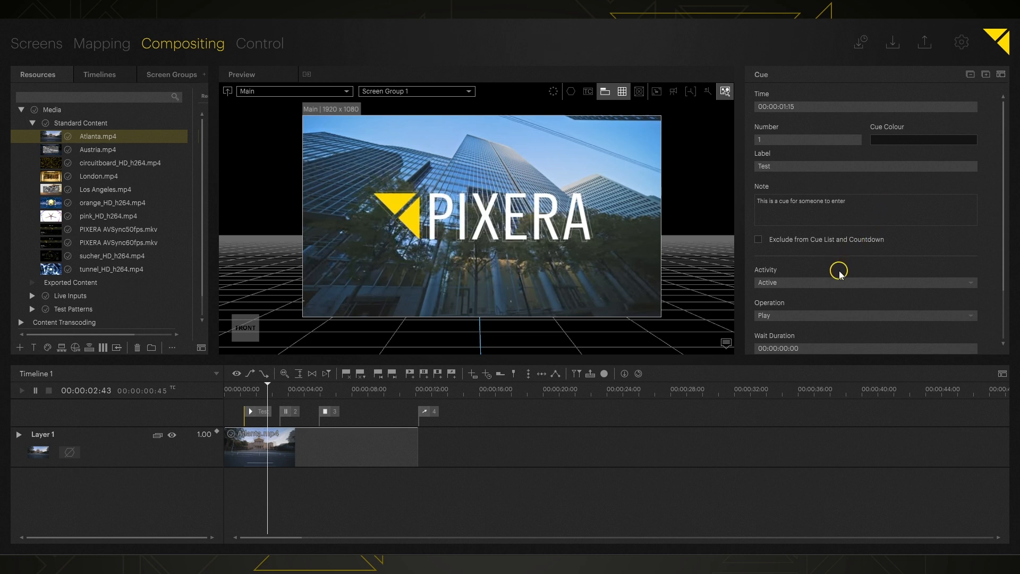
# Step: Set the Test cue's activity to Ignore
pyautogui.scroll(-3, 839, 271)
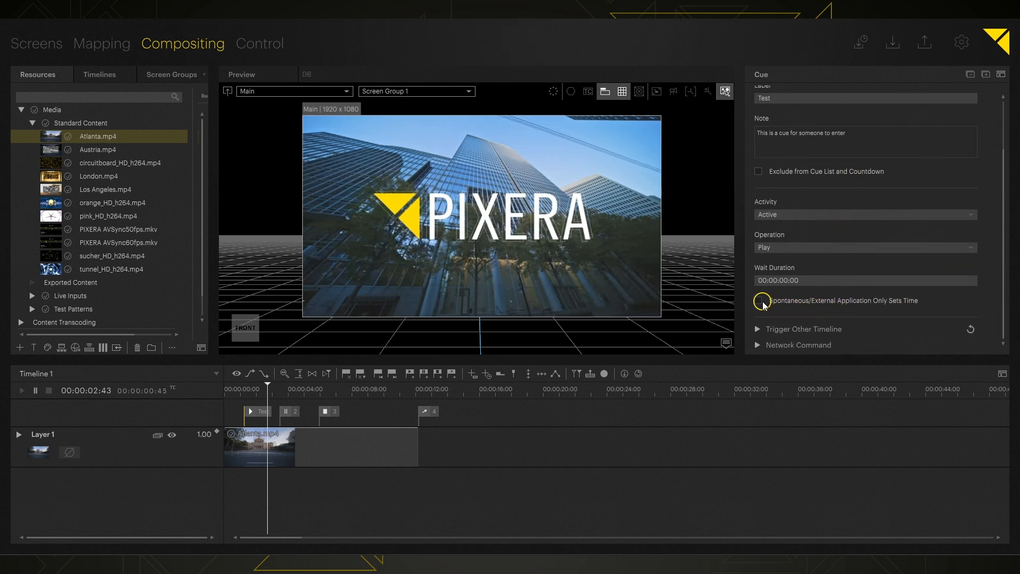
pyautogui.click(971, 215)
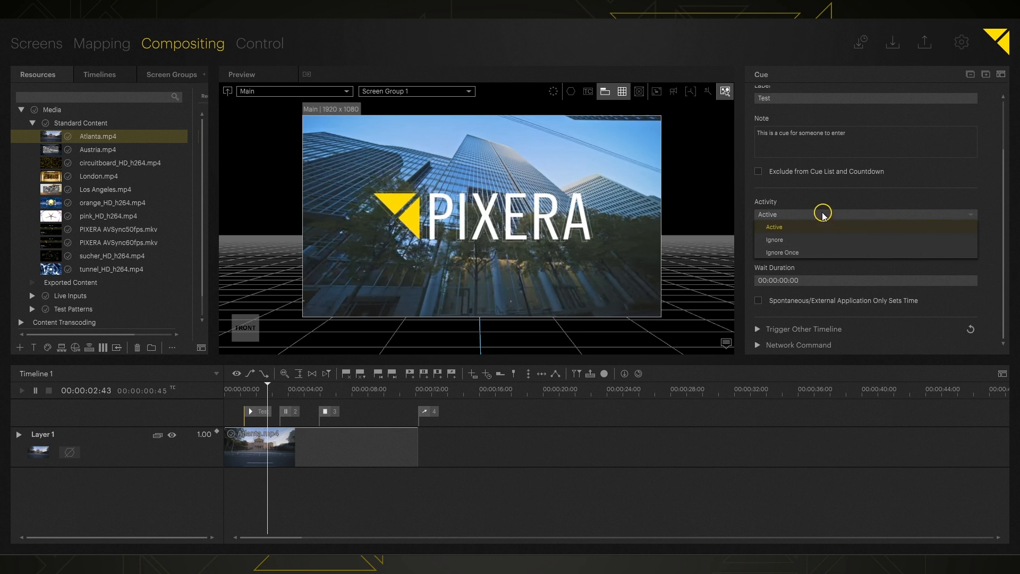
pyautogui.click(800, 238)
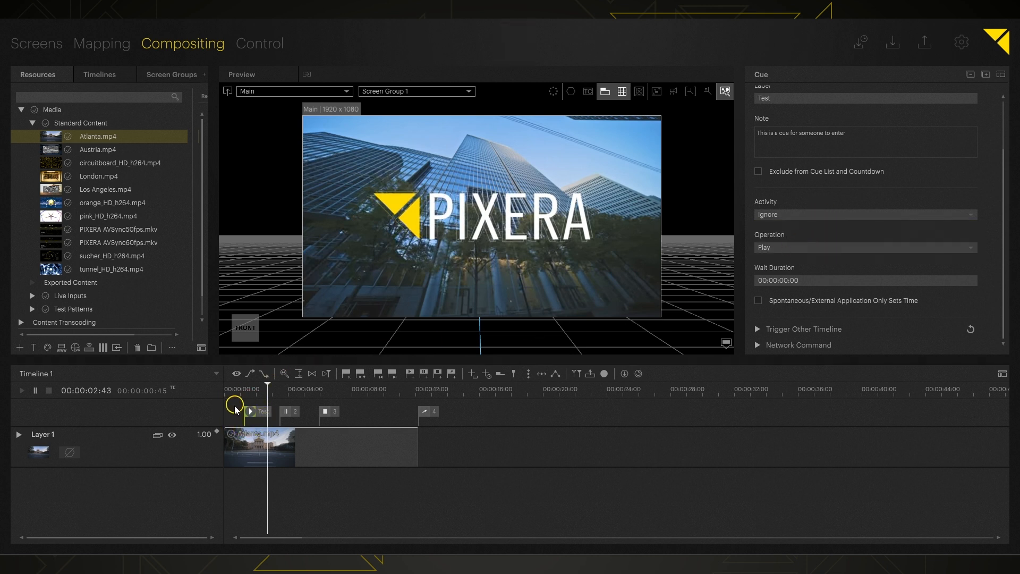
# Step: Switch the Test cue's activity to Ignore Once and back to Ignore
pyautogui.click(819, 220)
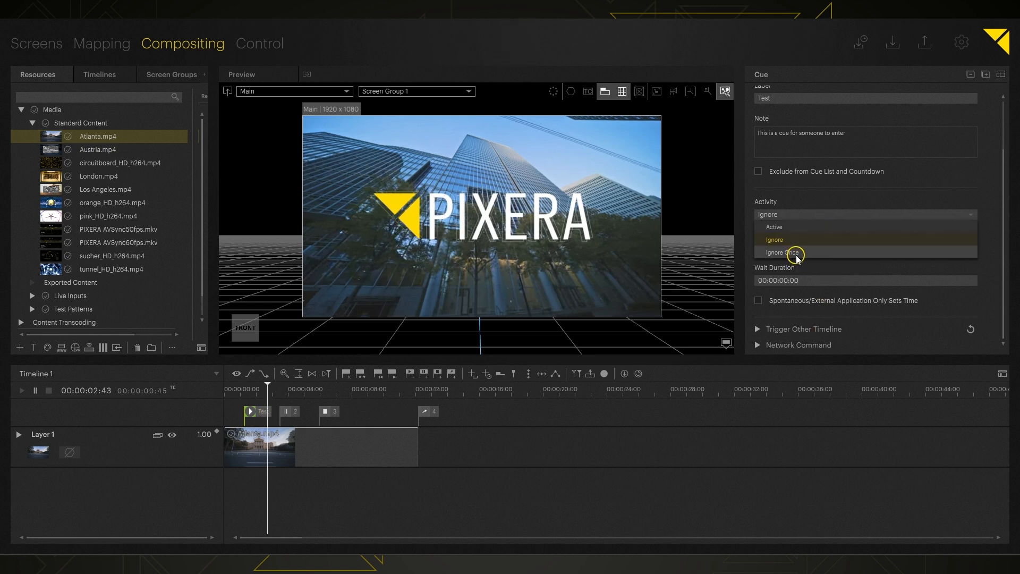
pyautogui.click(796, 255)
pyautogui.click(791, 214)
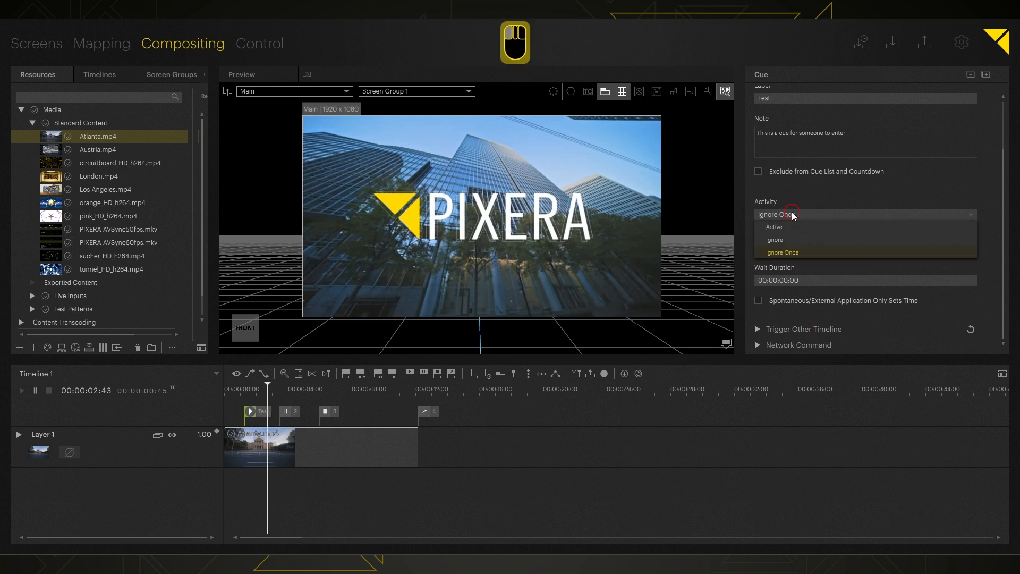
pyautogui.click(784, 238)
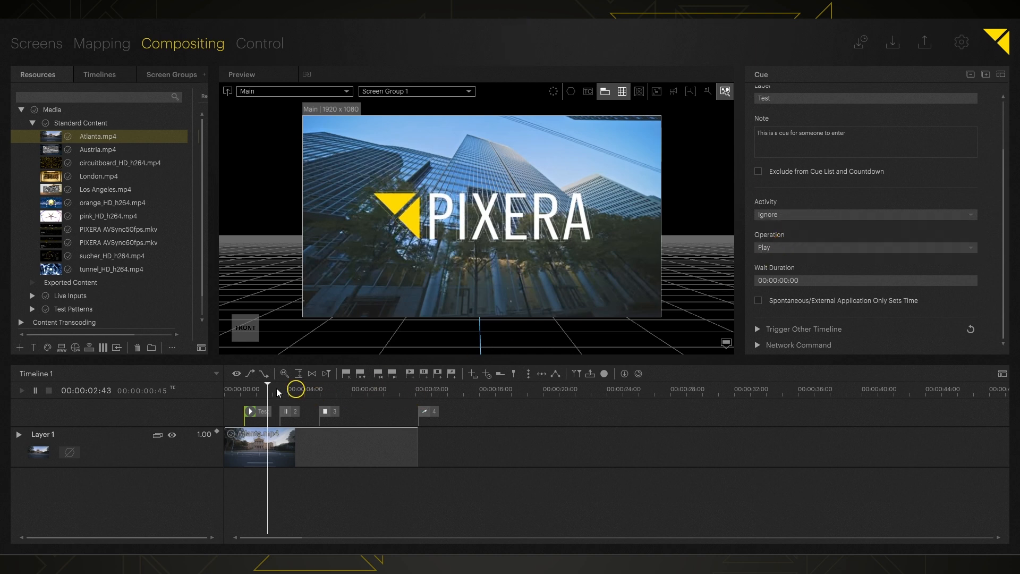
# Step: Place the playhead at 00:00:00:44 and toggle the next cue's state between Ignore and Active, ending on Active
pyautogui.moveTo(268, 388); pyautogui.dragTo(236, 393)
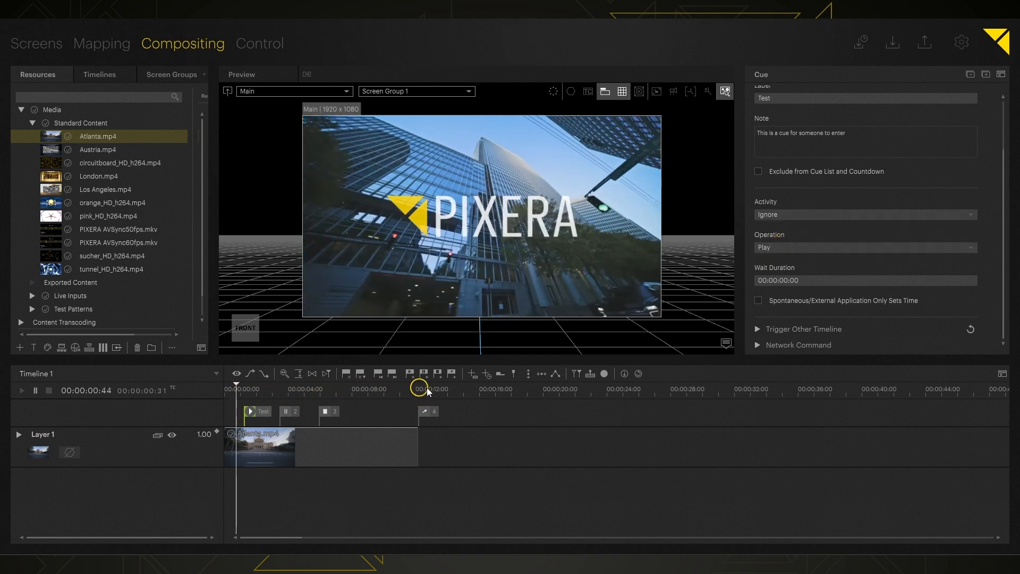
pyautogui.click(346, 375)
pyautogui.click(347, 375)
pyautogui.click(346, 374)
pyautogui.click(347, 376)
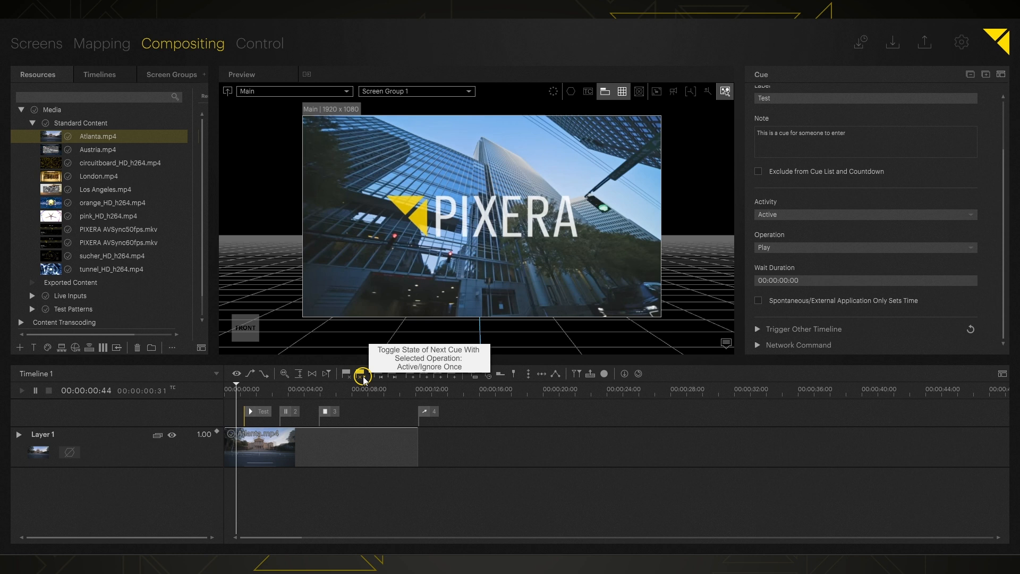
# Step: Toggle the next stop cue to Ignore Once, play the timeline past it, and return the playhead to 00:00:00:44
pyautogui.click(363, 378)
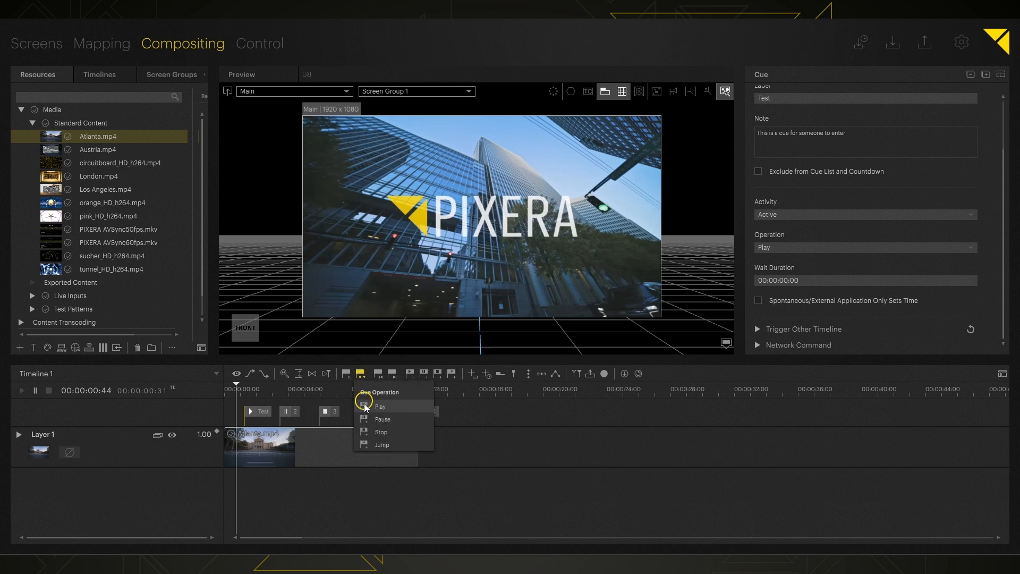
pyautogui.click(364, 432)
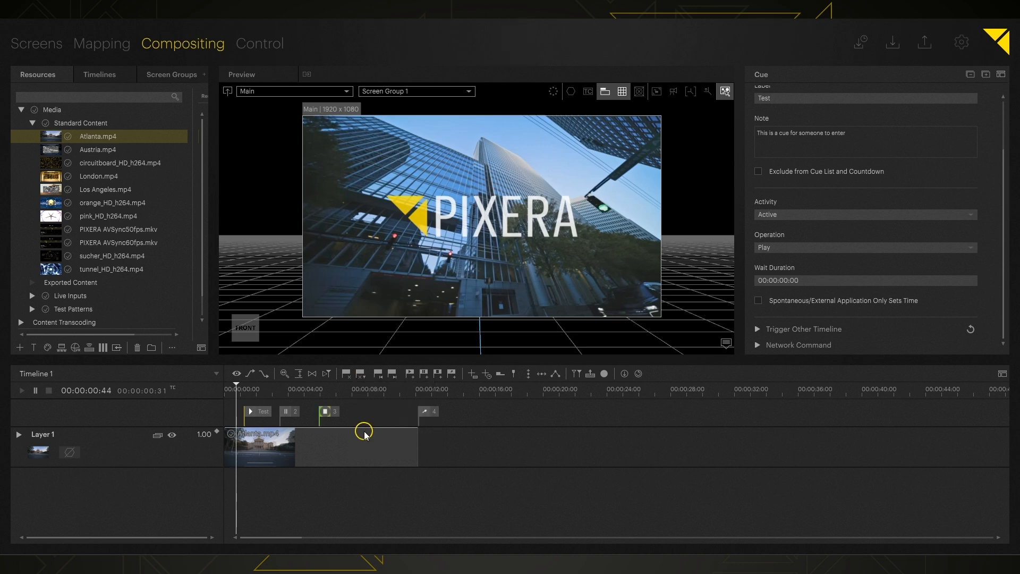
pyautogui.click(287, 392)
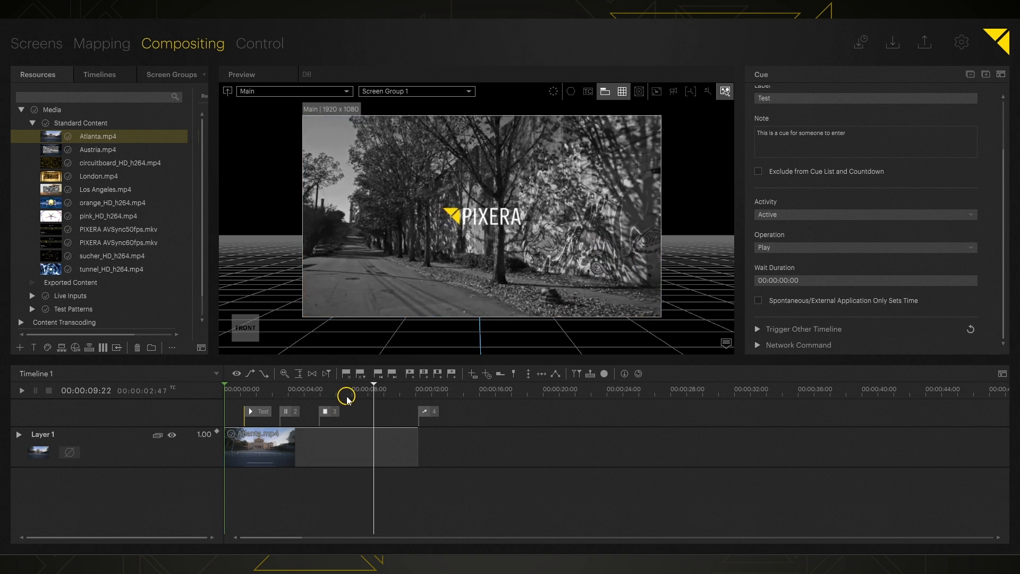
pyautogui.press('space')
pyautogui.click(254, 414)
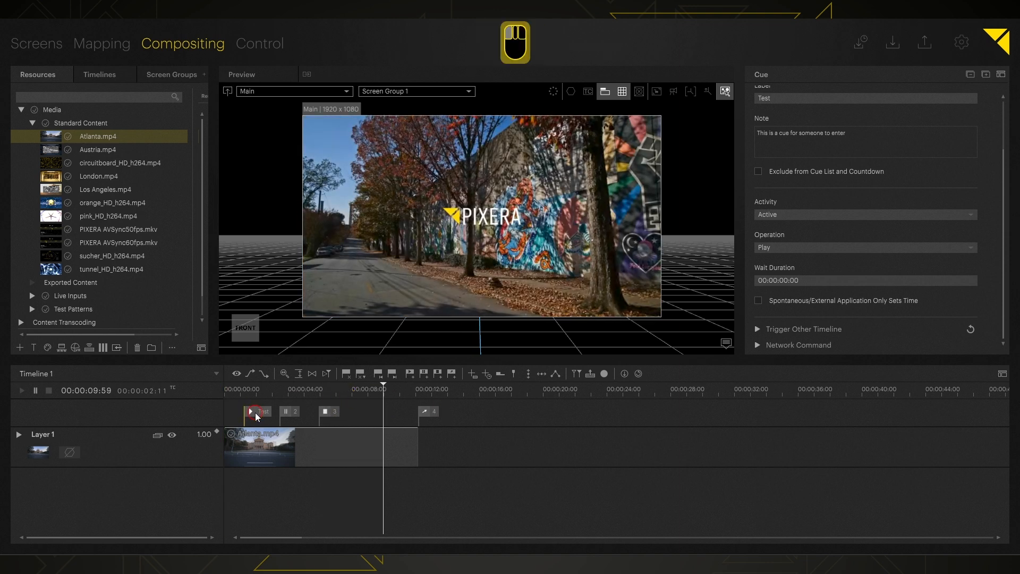
pyautogui.click(237, 391)
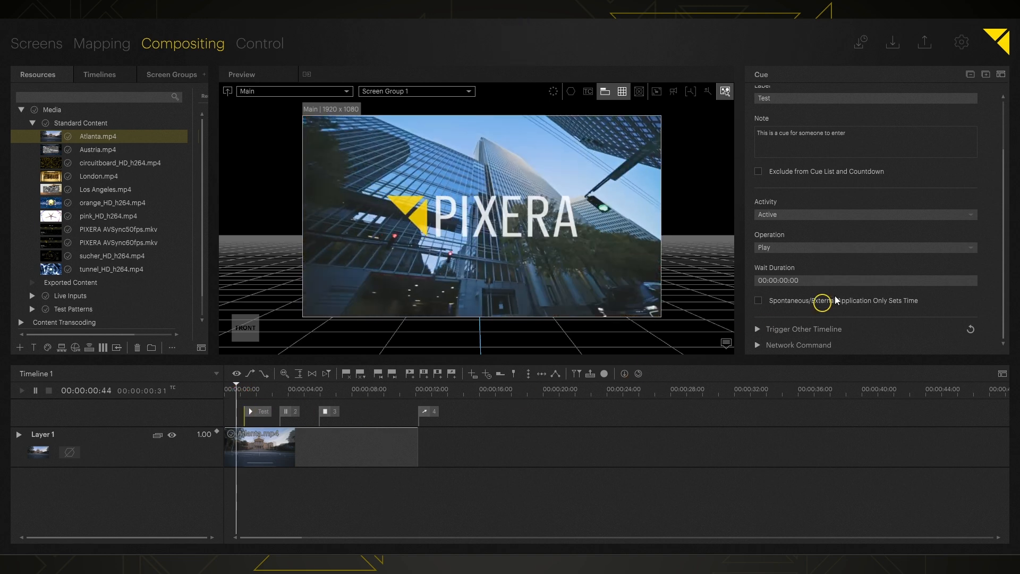
# Step: Switch the Test cue's operation to Pause and back to Play, keeping its activity Active
pyautogui.click(847, 247)
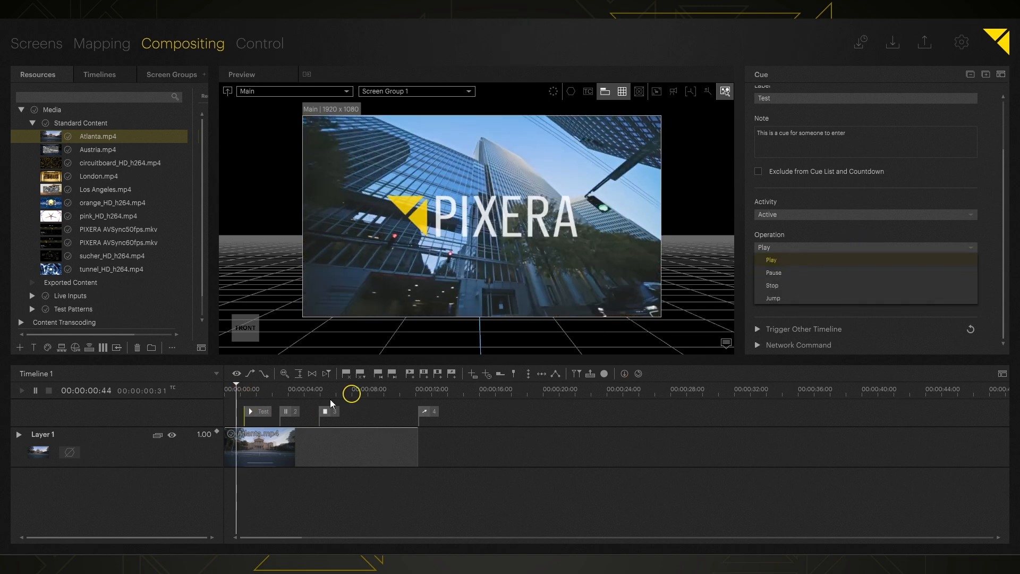
pyautogui.click(797, 272)
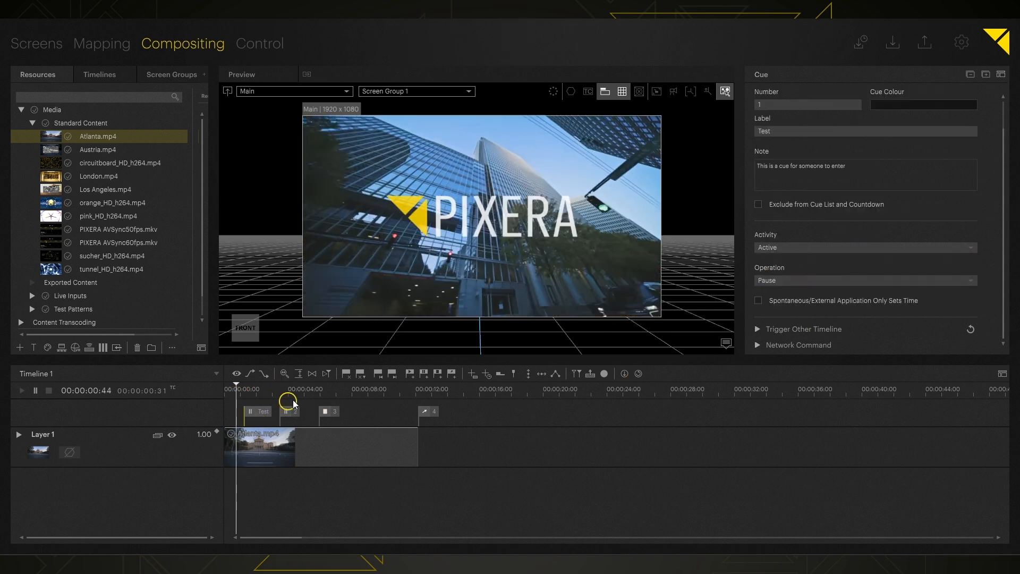
pyautogui.click(781, 247)
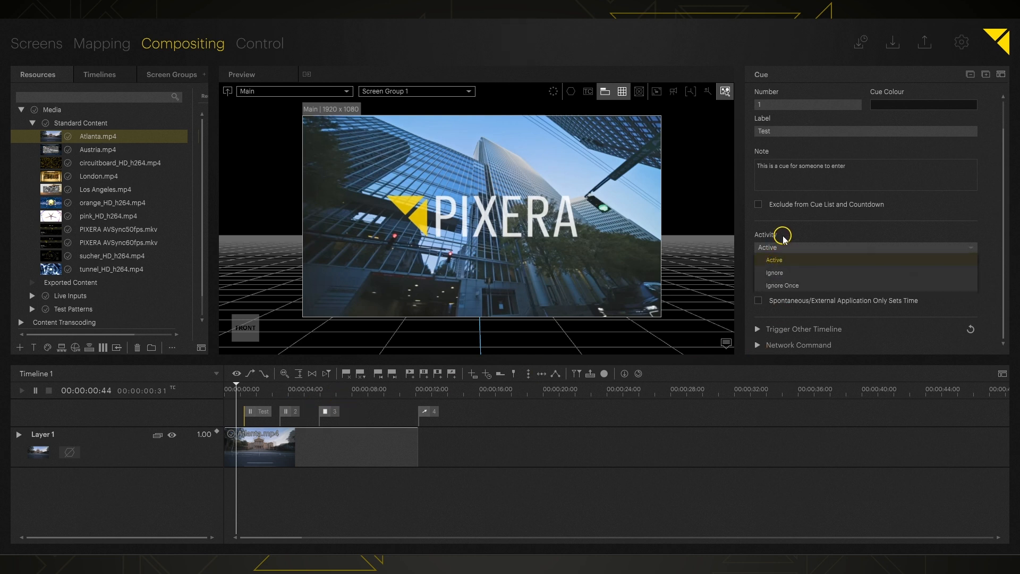
pyautogui.click(775, 260)
pyautogui.click(775, 280)
pyautogui.click(773, 294)
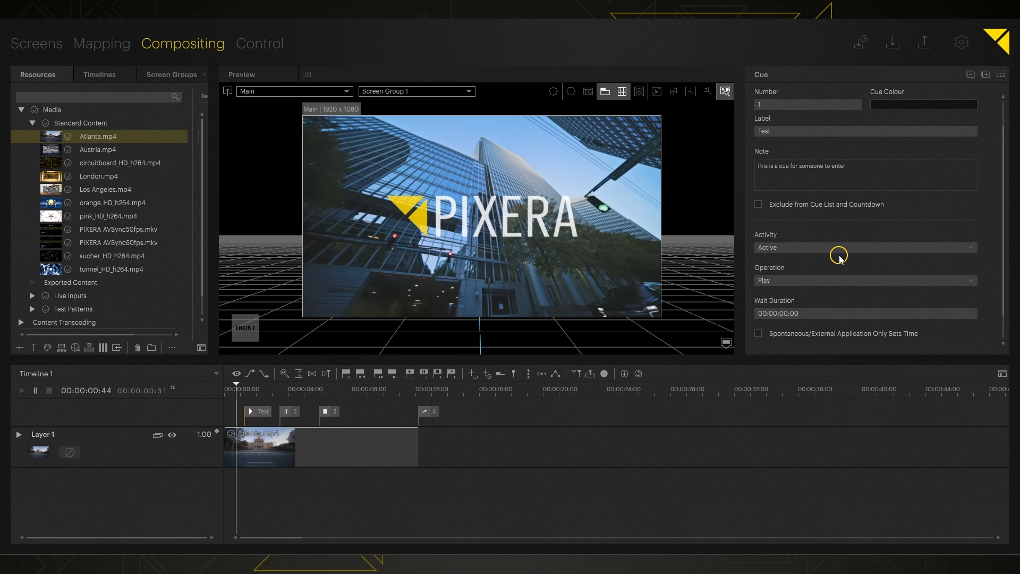
# Step: Set the Test cue's wait duration to 00:00:01:00 and play the timeline through the cue
pyautogui.scroll(-1, 784, 263)
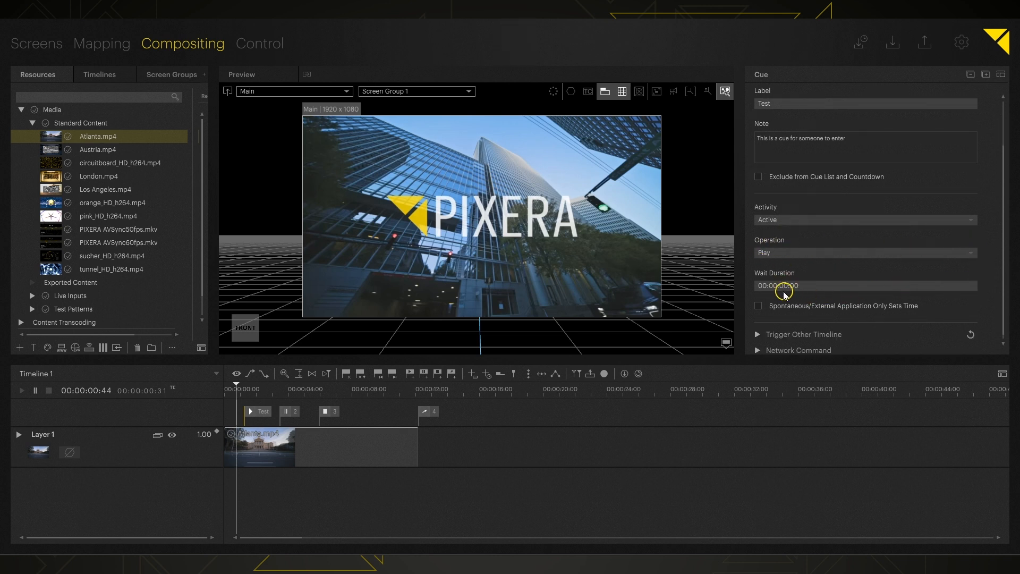
pyautogui.scroll(-1, 784, 272)
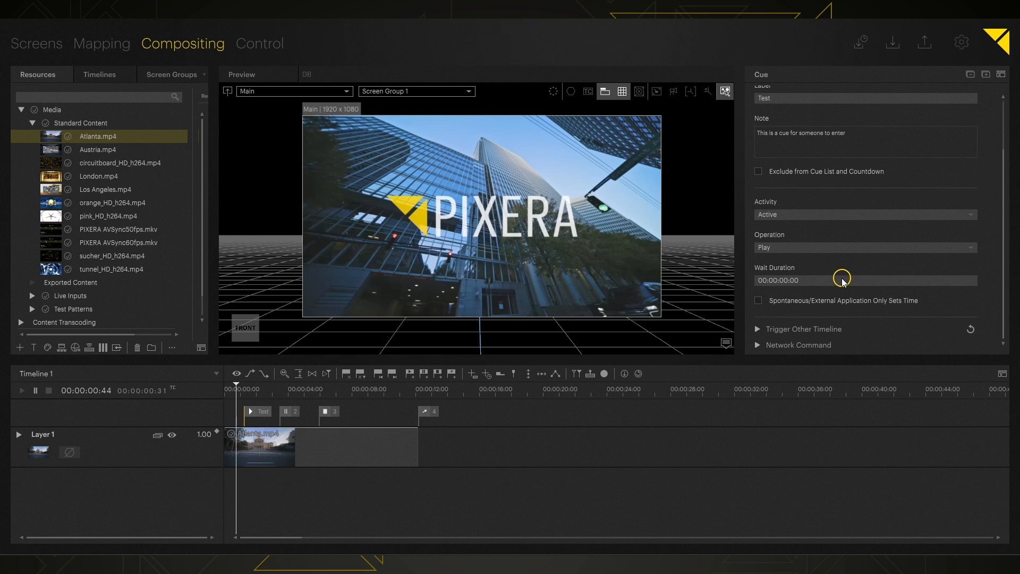
pyautogui.click(782, 285)
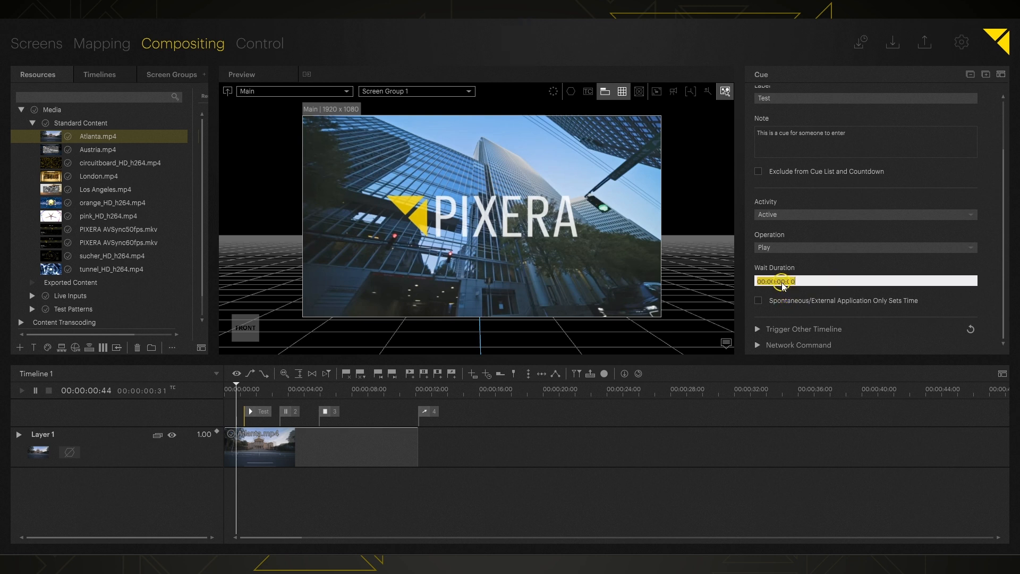
pyautogui.write('100')
pyautogui.press('Return')
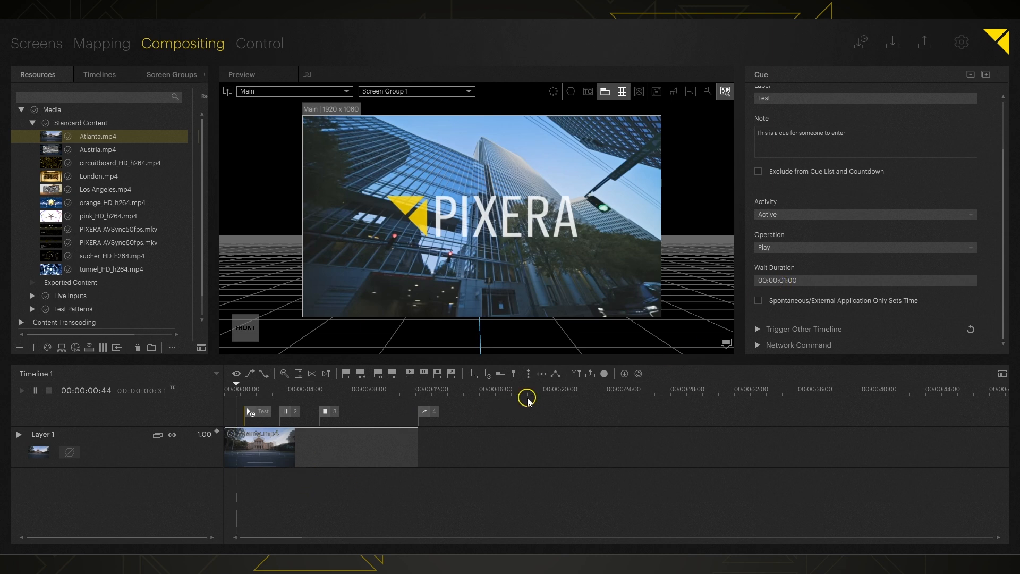
pyautogui.press('space')
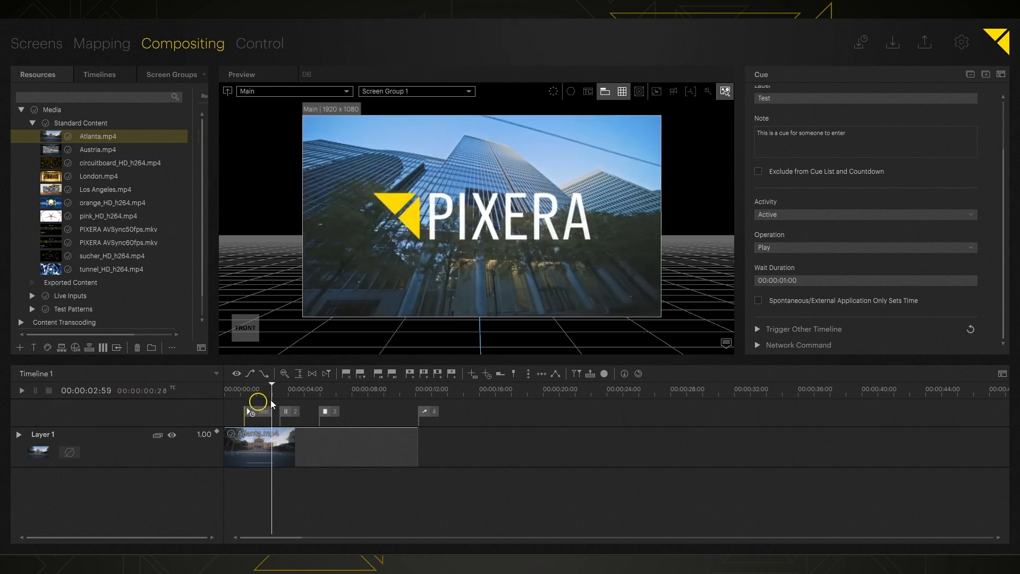
# Step: Set the Test cue's wait duration to 00:00:05:00 and play from near the timeline's start
pyautogui.click(814, 281)
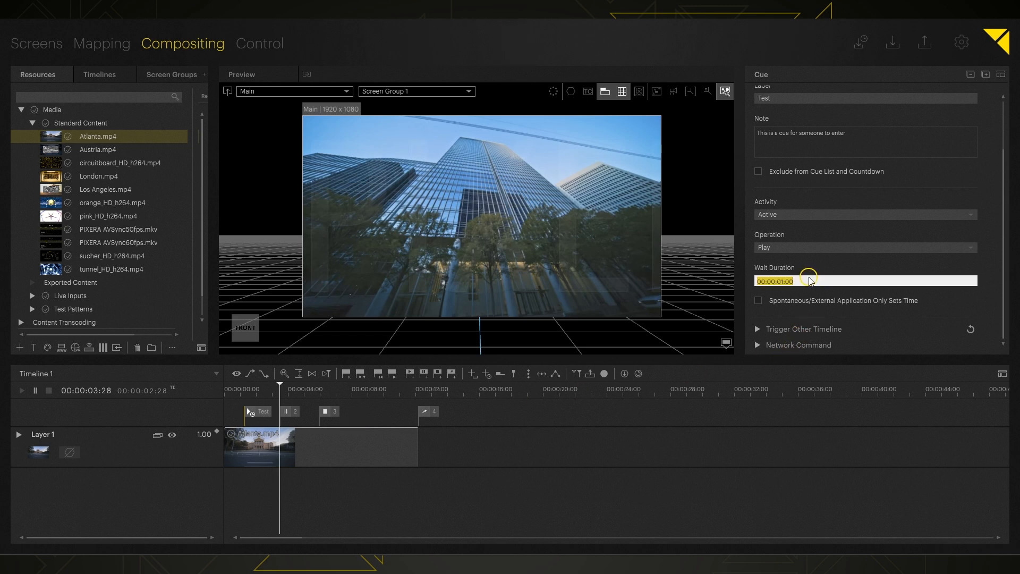
pyautogui.write('50')
pyautogui.press('Return')
pyautogui.click(228, 391)
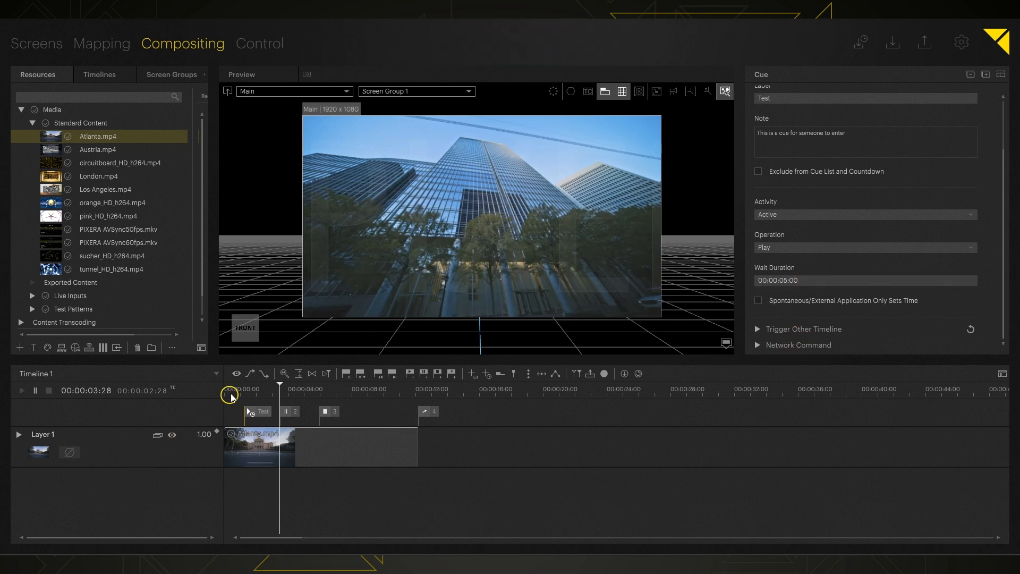
pyautogui.press('space')
# Step: Set the fade duration of stop cue 3 to 00:00:03:00 and play the timeline through it
pyautogui.click(287, 413)
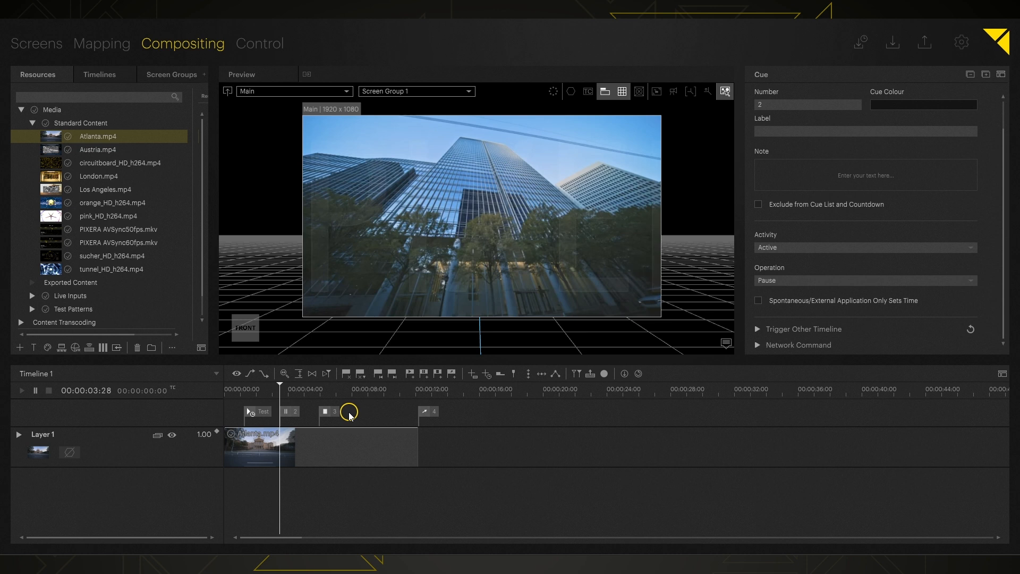
pyautogui.click(327, 412)
pyautogui.scroll(-1, 849, 302)
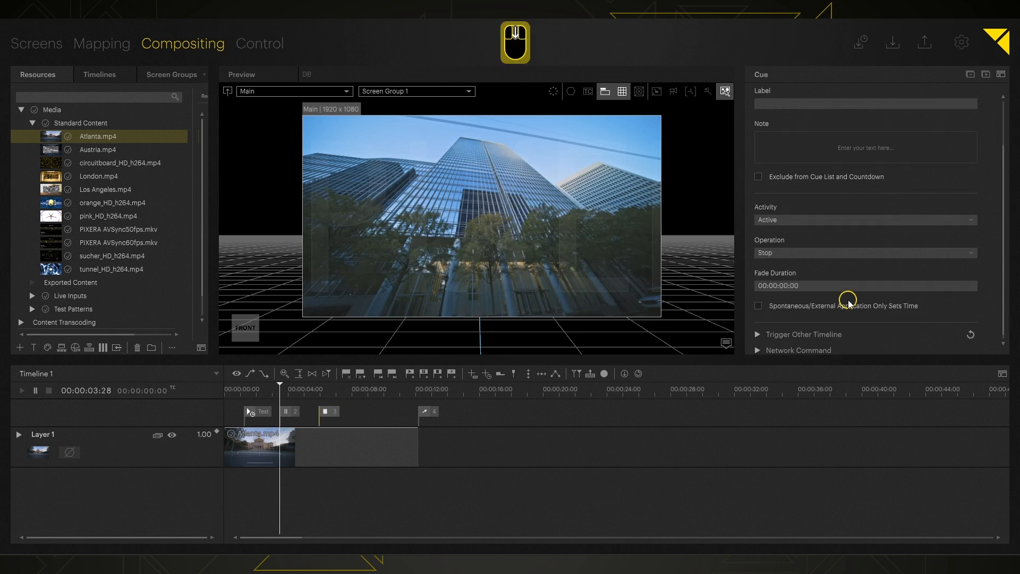
pyautogui.click(787, 286)
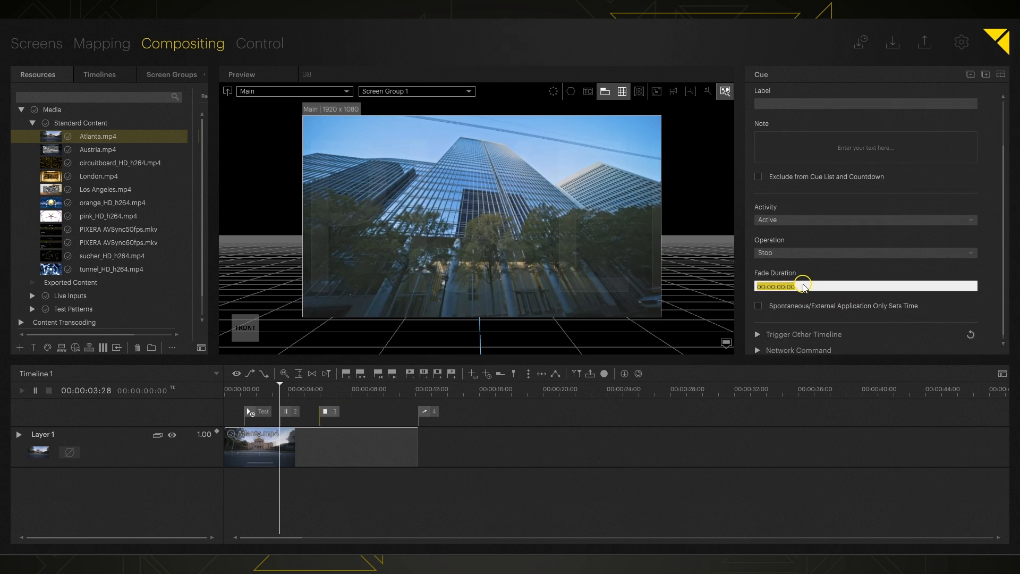
pyautogui.write('30')
pyautogui.press('Return')
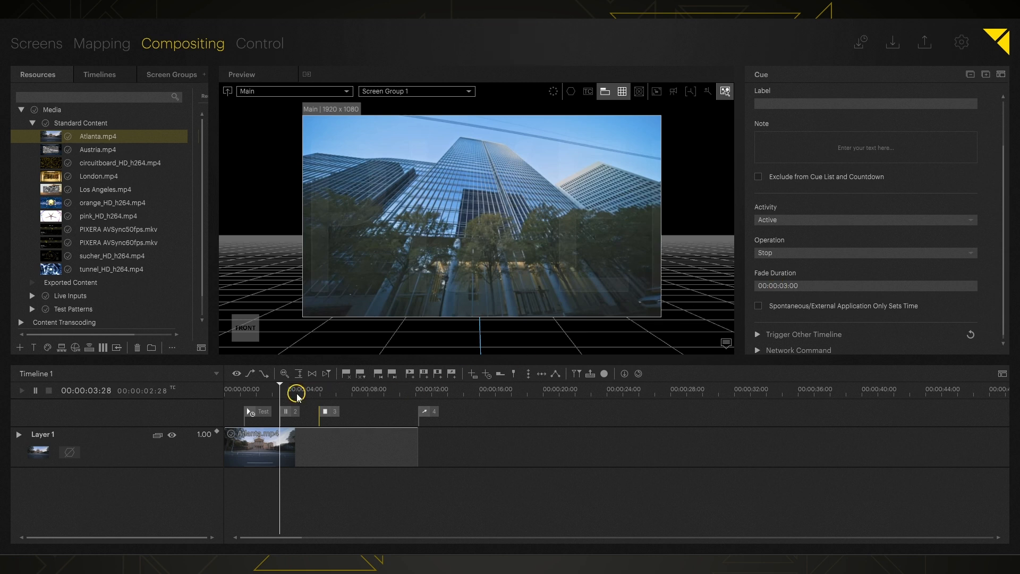
pyautogui.press('space')
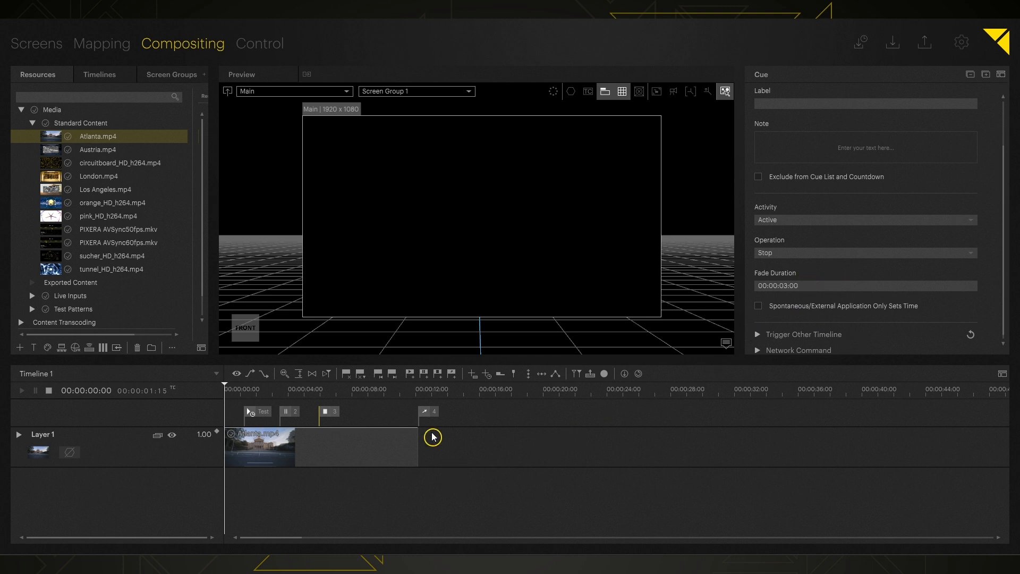
# Step: Change the operation of cue 4 at the clip's end to Stop
pyautogui.click(423, 412)
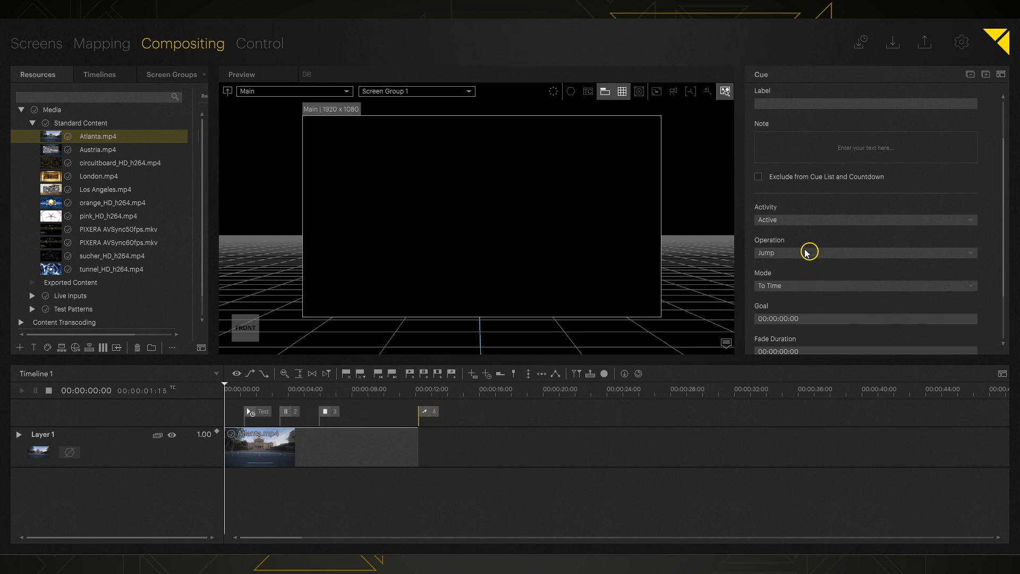
pyautogui.click(771, 254)
pyautogui.click(770, 281)
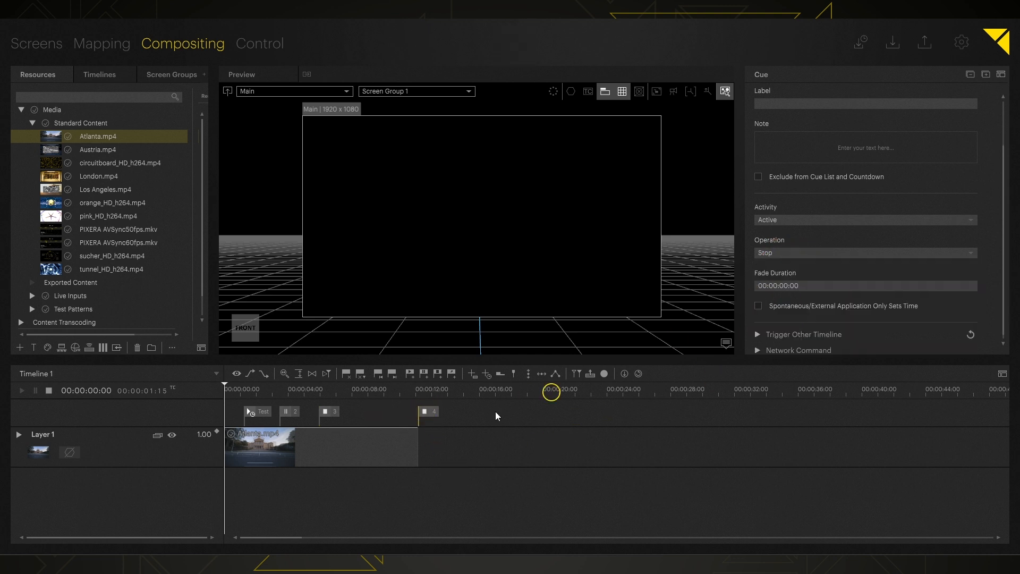
# Step: Set cue 4's fade duration to 00:00:03:00 and play the timeline from 00:00:07:54
pyautogui.click(350, 392)
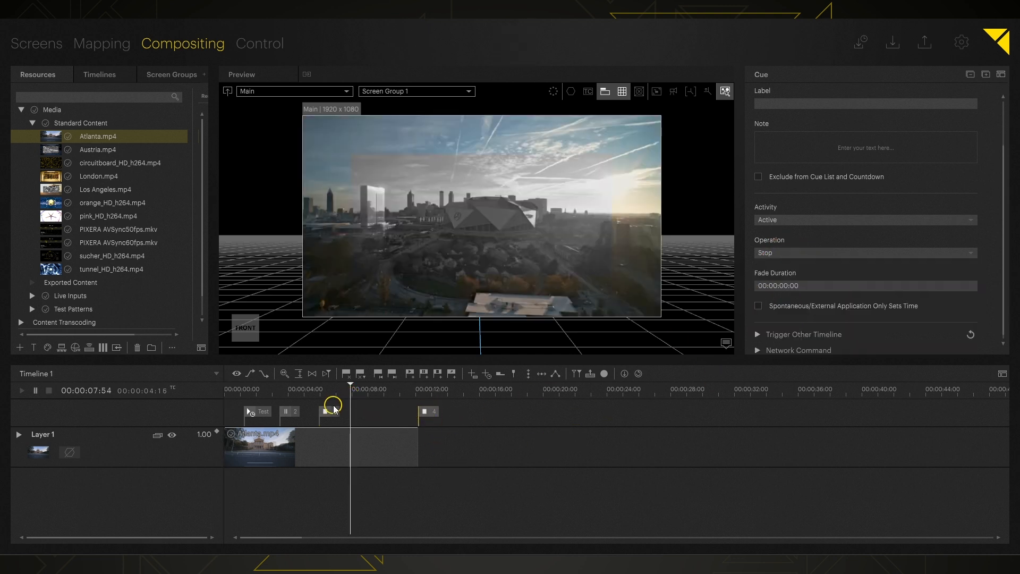
pyautogui.click(774, 286)
pyautogui.write('300')
pyautogui.press('Return')
pyautogui.press('space')
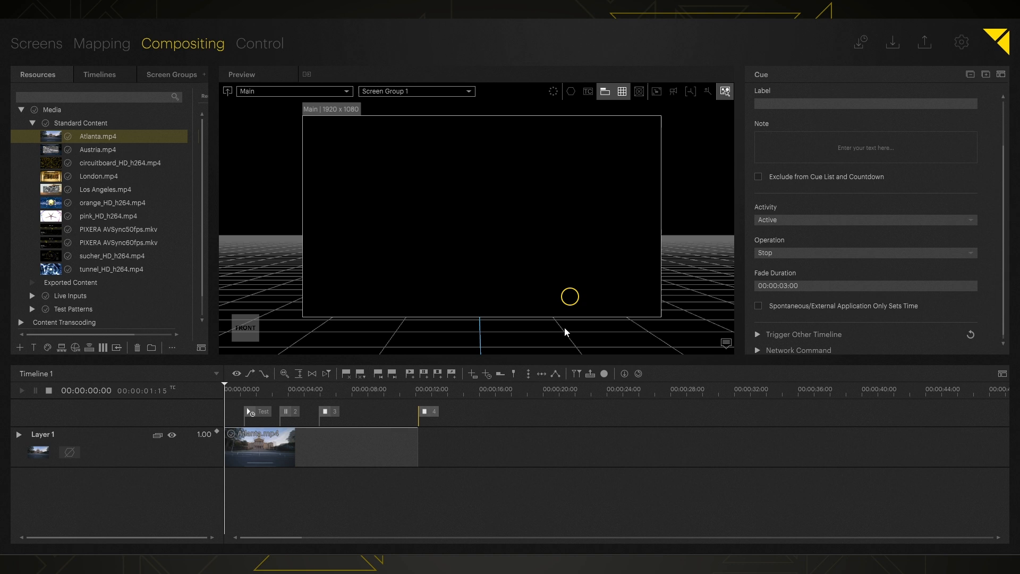
# Step: Extend the Atlanta.mp4 clip to 00:00:17:36 to test cue 4's fade in playback, and shorten it back to cue 4
pyautogui.click(414, 452)
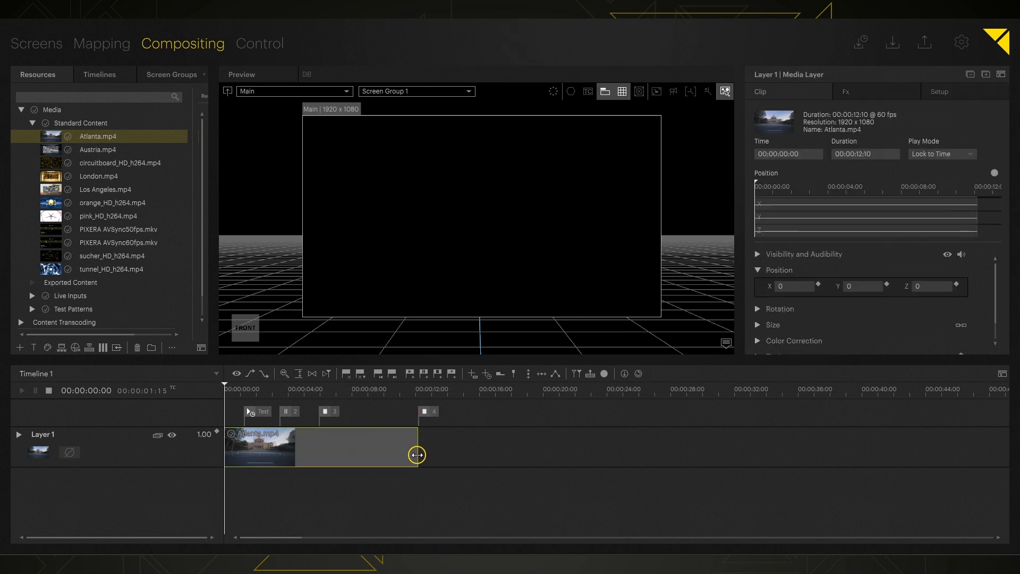
pyautogui.moveTo(417, 455); pyautogui.dragTo(503, 452)
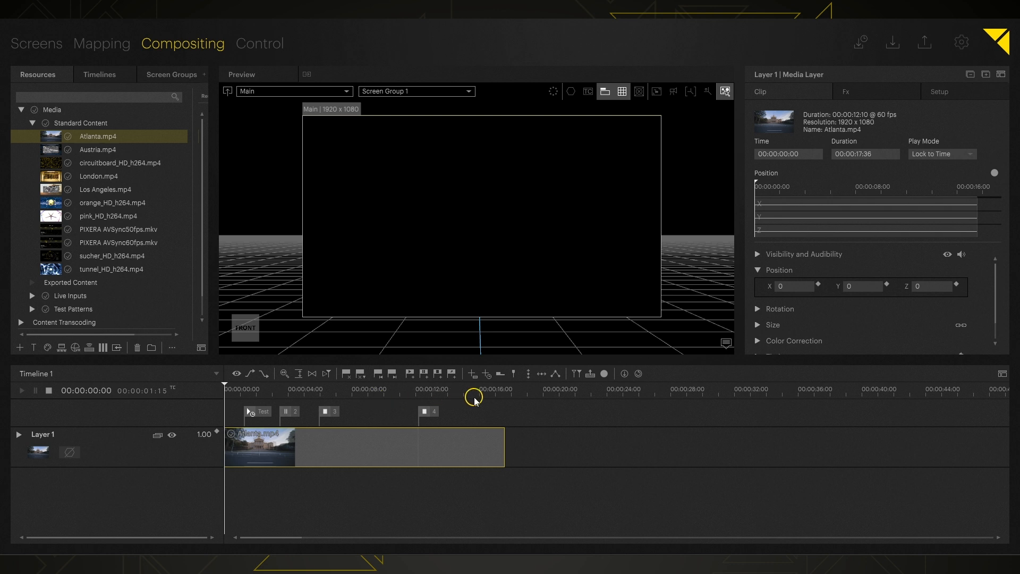
pyautogui.click(396, 389)
pyautogui.press('space')
pyautogui.moveTo(503, 455); pyautogui.dragTo(417, 457)
# Step: Set the operation of cue 4 at the clip's end to Jump
pyautogui.click(427, 412)
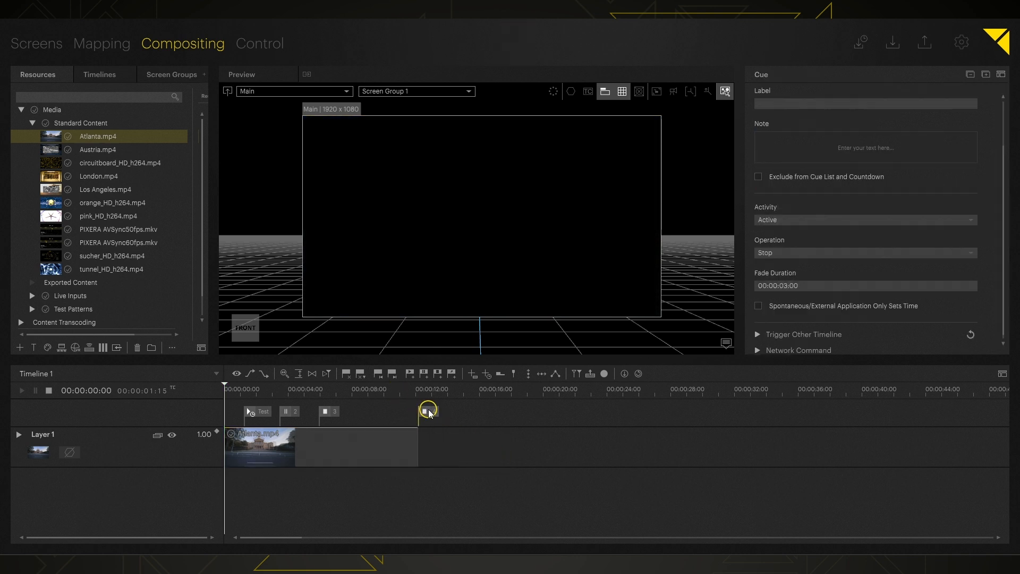
pyautogui.click(794, 252)
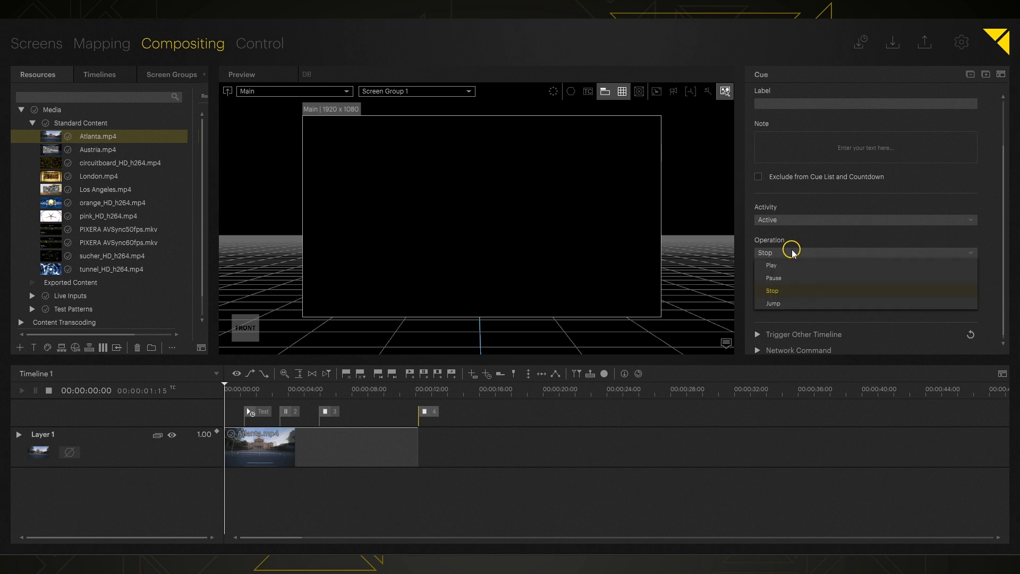
pyautogui.click(774, 307)
# Step: Set cue 4's jump mode to To Label with Test as the goal, and play the timeline from 00:00:09:12
pyautogui.scroll(-1, 903, 271)
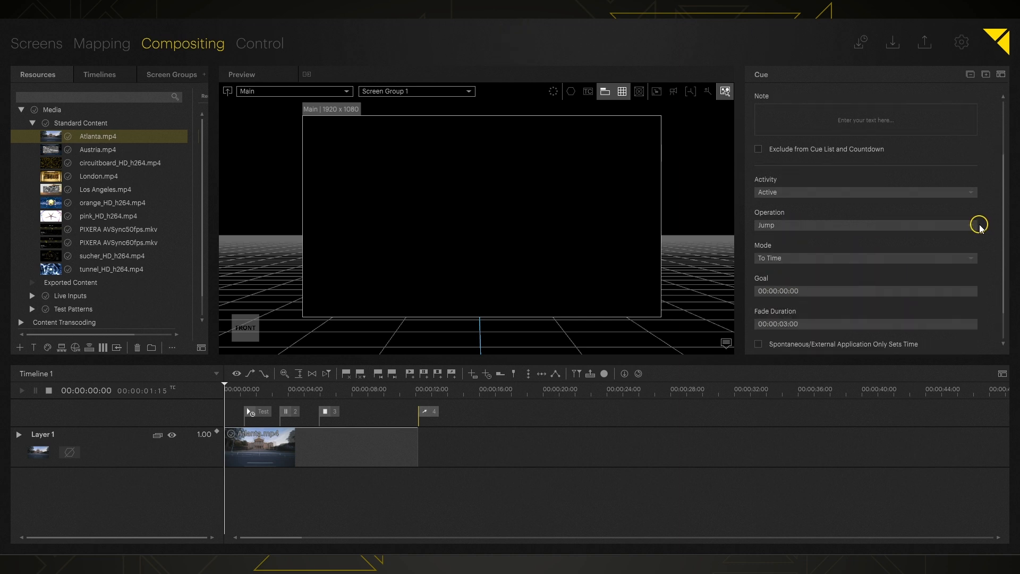
pyautogui.click(973, 259)
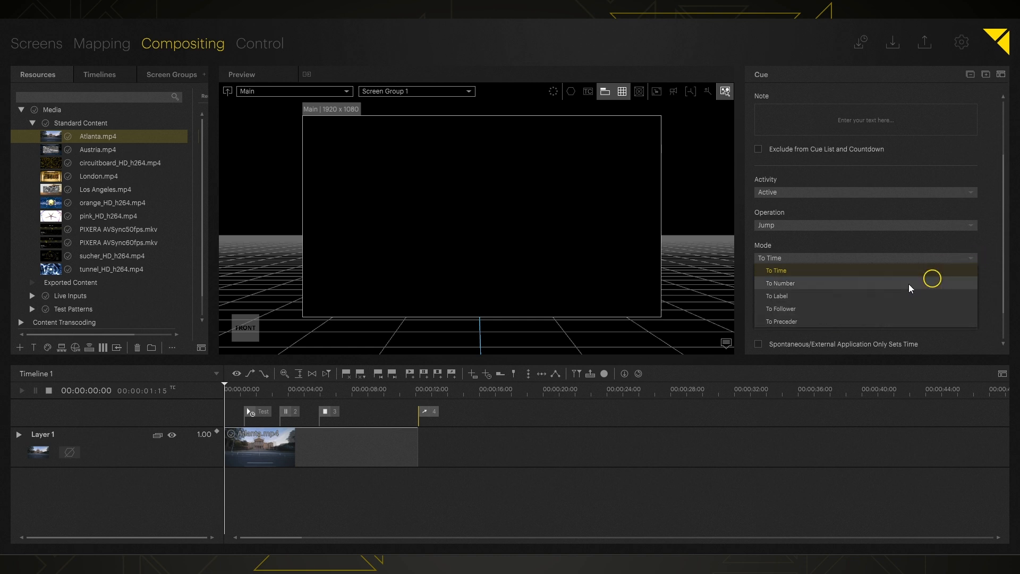
pyautogui.click(798, 295)
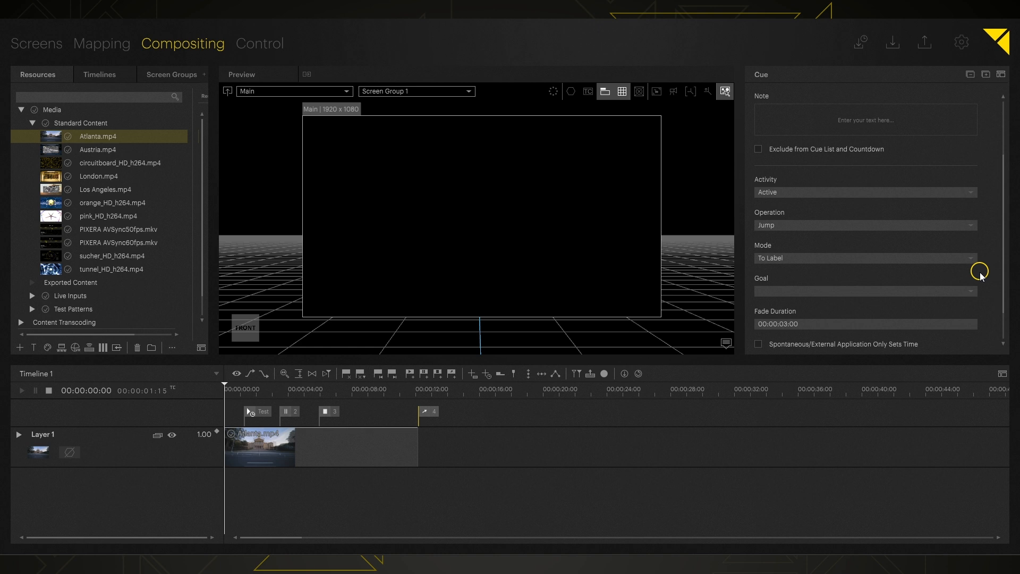
pyautogui.scroll(-1, 981, 272)
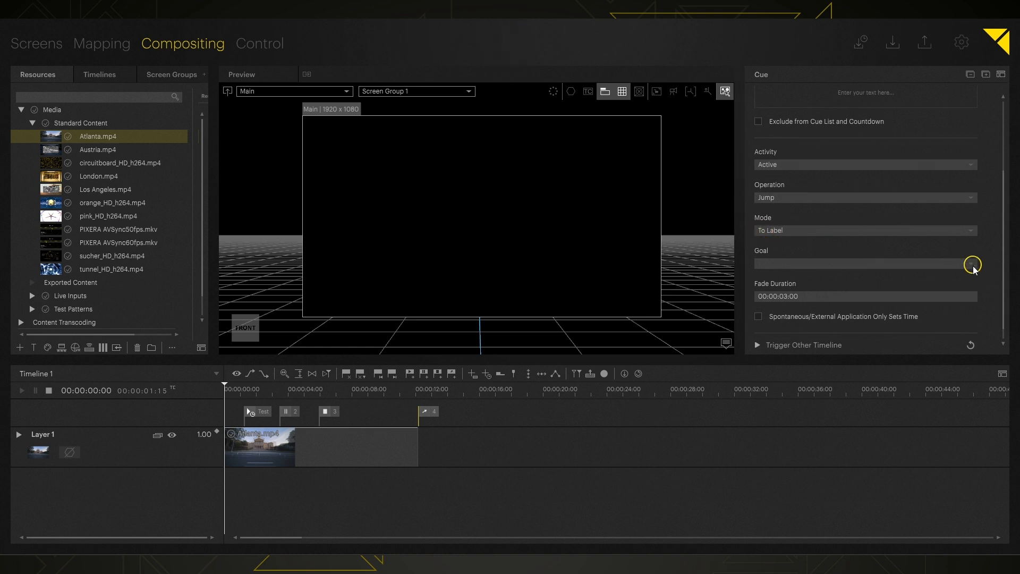
pyautogui.click(969, 264)
pyautogui.click(814, 276)
pyautogui.click(372, 385)
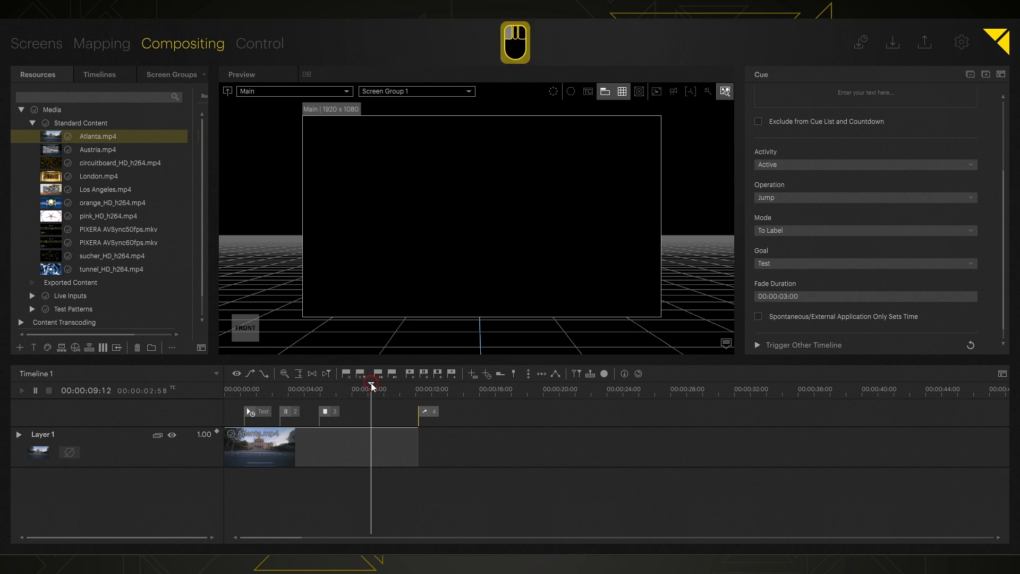
pyautogui.press('space')
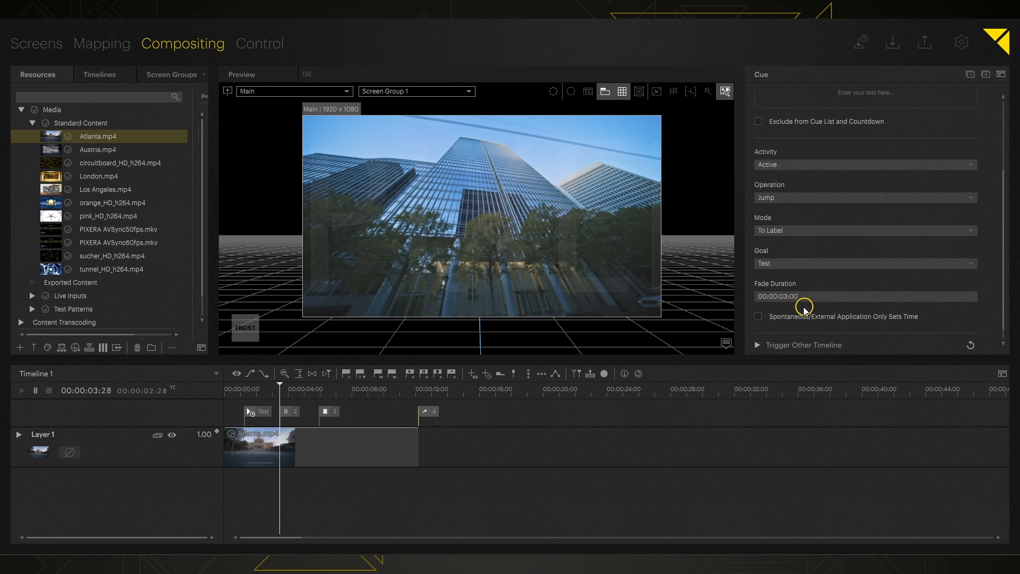
# Step: Extend the Atlanta.mp4 clip past cue 4 to a duration of 00:00:18:58 and play the timeline from shortly before that cue
pyautogui.click(417, 444)
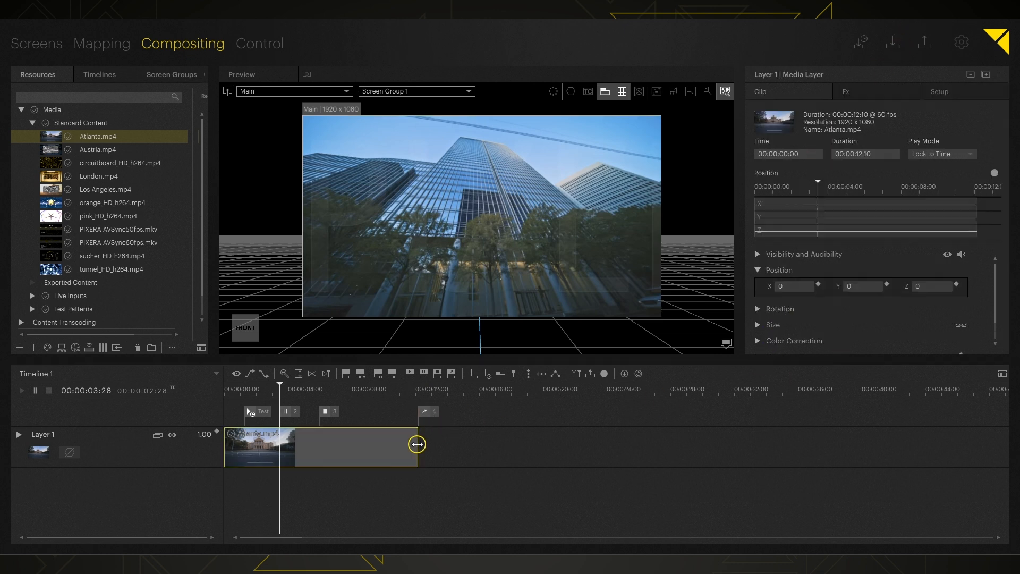
pyautogui.moveTo(418, 444); pyautogui.dragTo(526, 443)
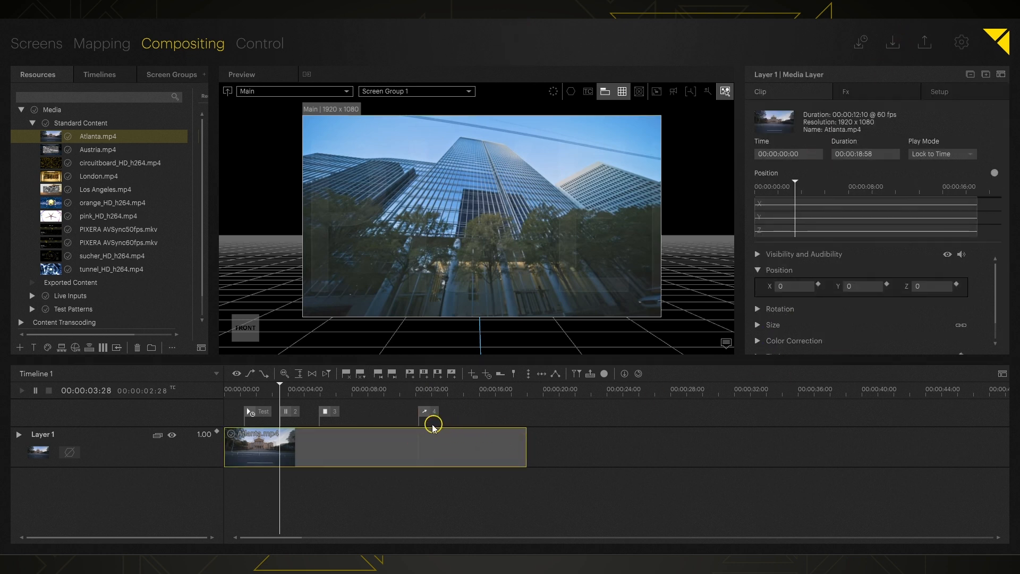
pyautogui.click(383, 392)
pyautogui.press('space')
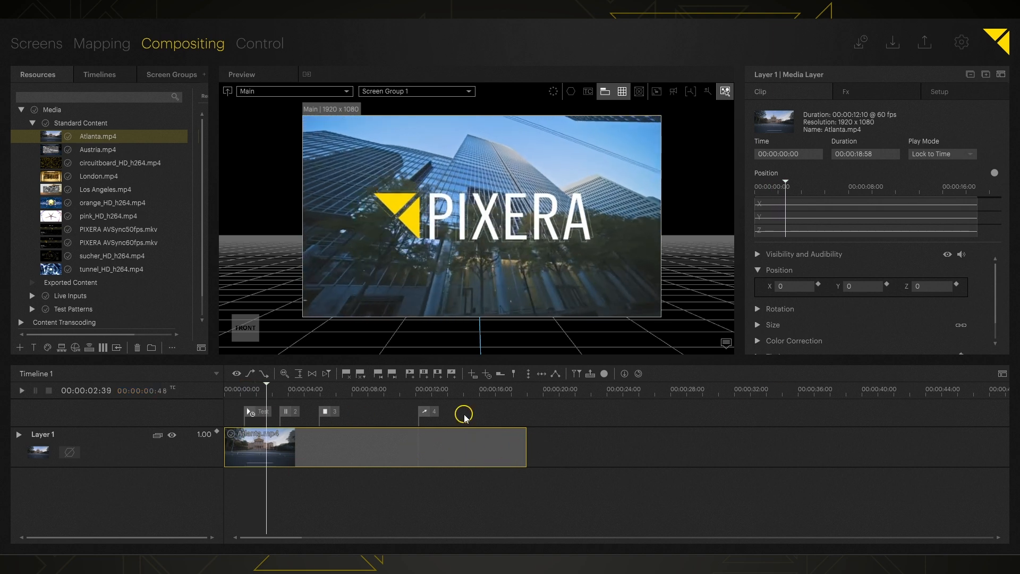
# Step: Review cue 4's available jump modes, keeping To Label, and its option for spontaneous or external application
pyautogui.click(426, 412)
pyautogui.click(815, 229)
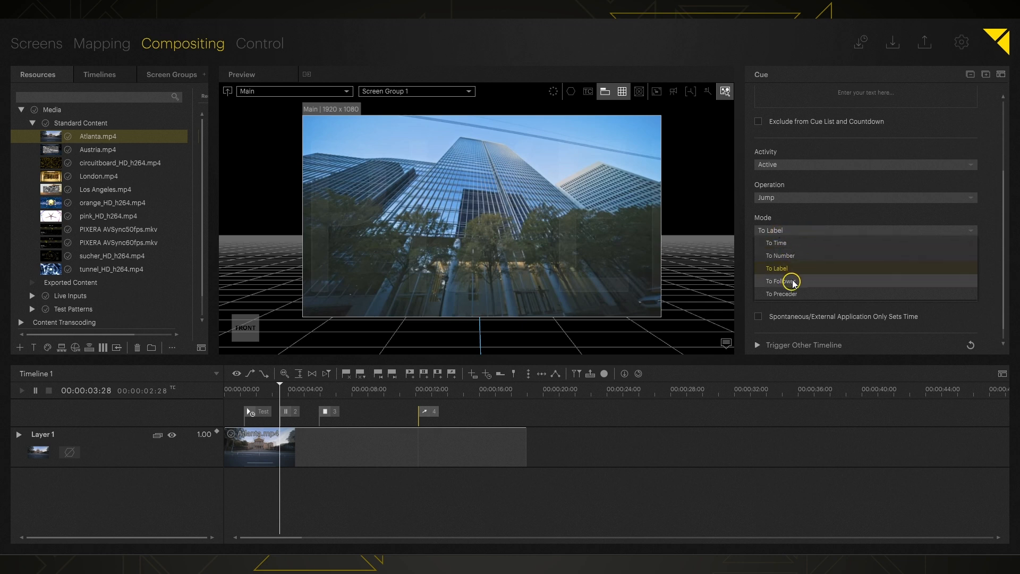
pyautogui.click(900, 233)
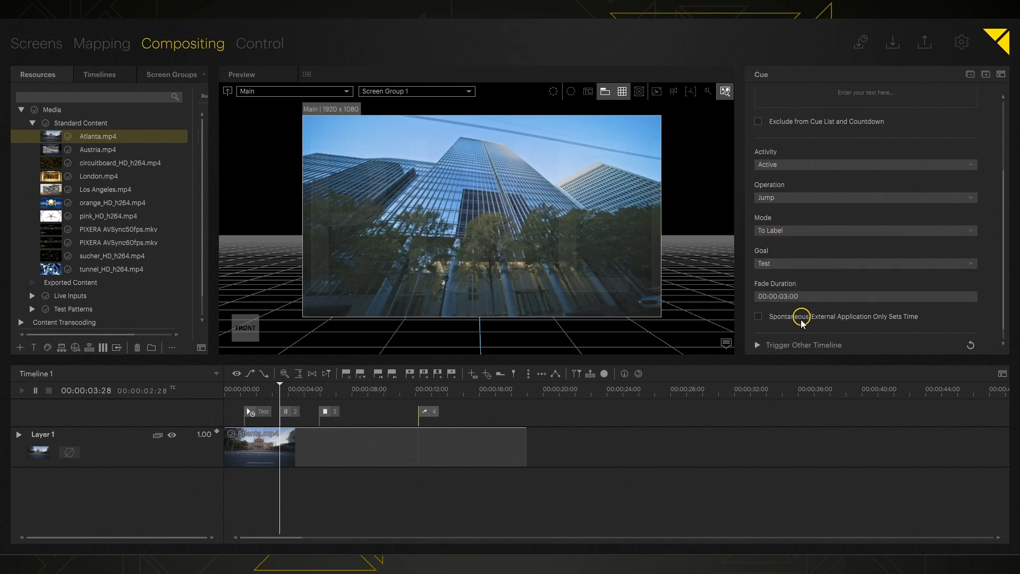
pyautogui.scroll(-1, 802, 321)
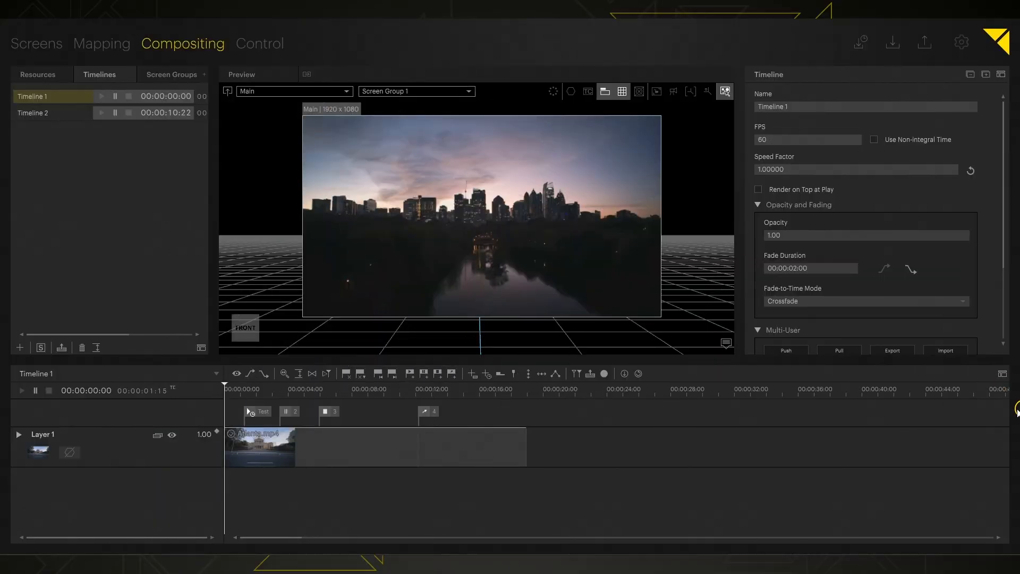
# Step: Place the playhead at 00:00:09:24 on Timeline 1 and test Jump to Next Cue repeatedly
pyautogui.click(375, 390)
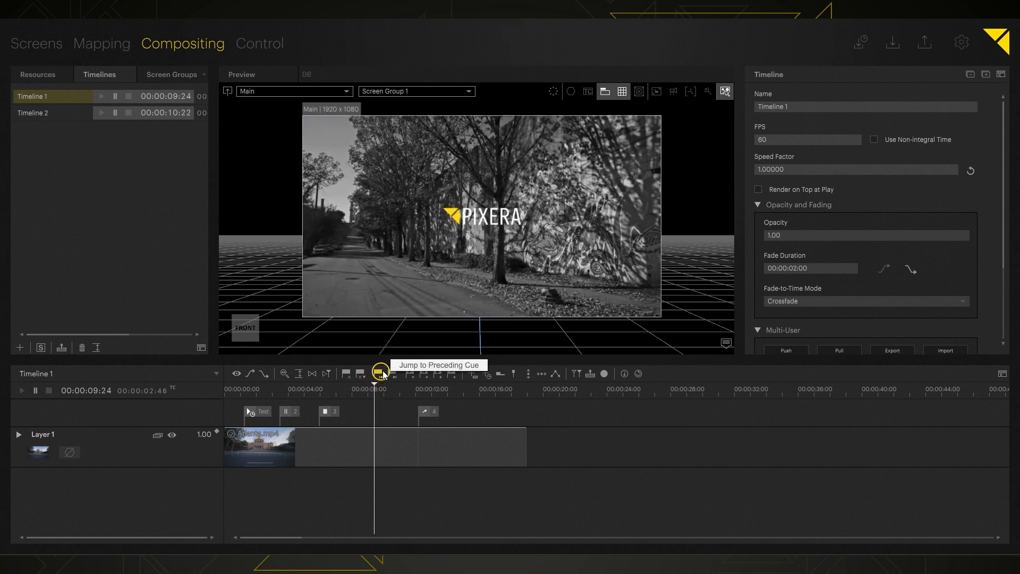
pyautogui.click(392, 375)
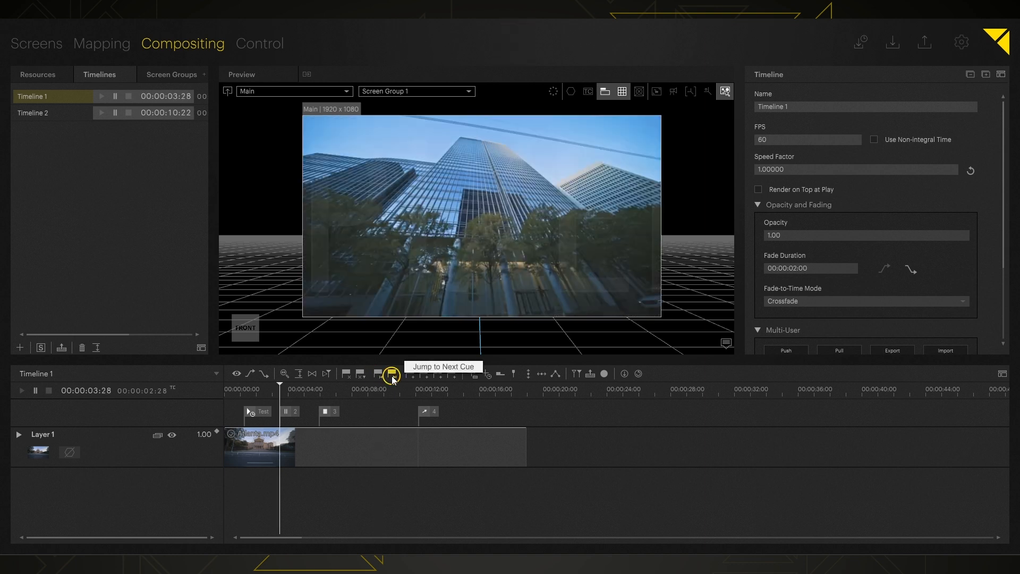
pyautogui.click(392, 374)
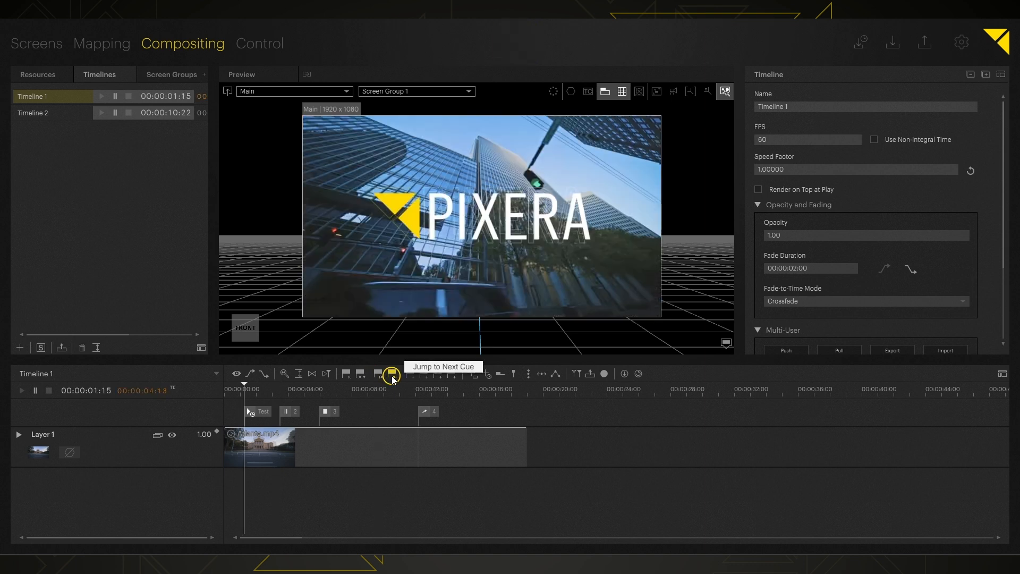
pyautogui.click(392, 375)
pyautogui.click(392, 375)
# Step: Set cue 4 to trigger Timeline 2, keeping the trigger mode at Play
pyautogui.click(425, 412)
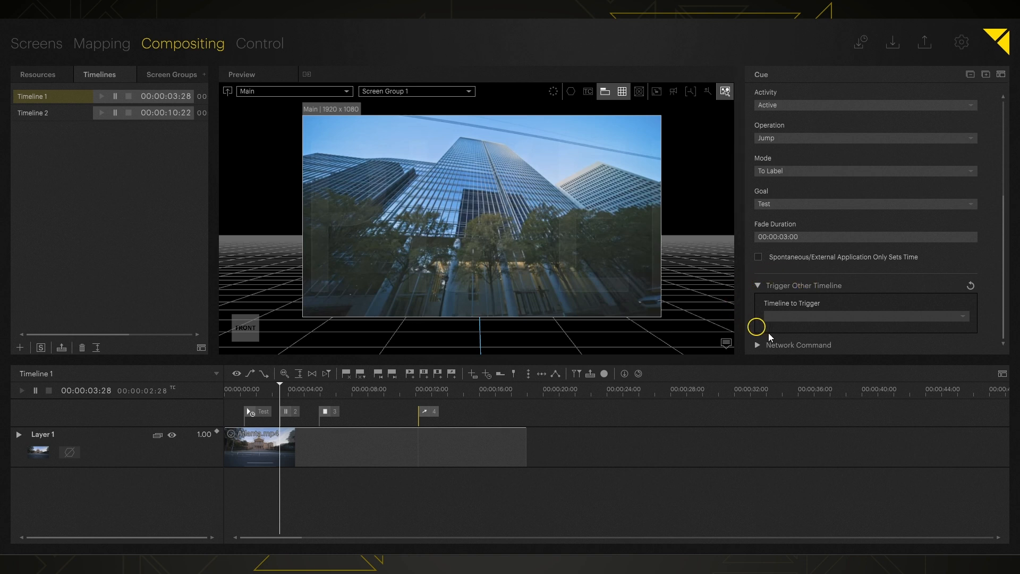
pyautogui.click(964, 319)
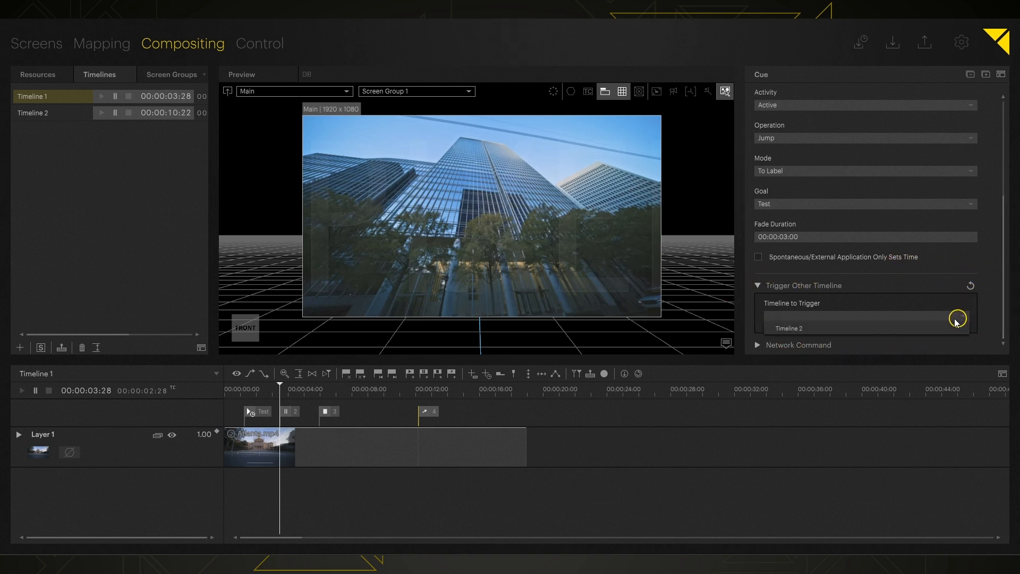
pyautogui.click(788, 329)
pyautogui.scroll(-2, 853, 292)
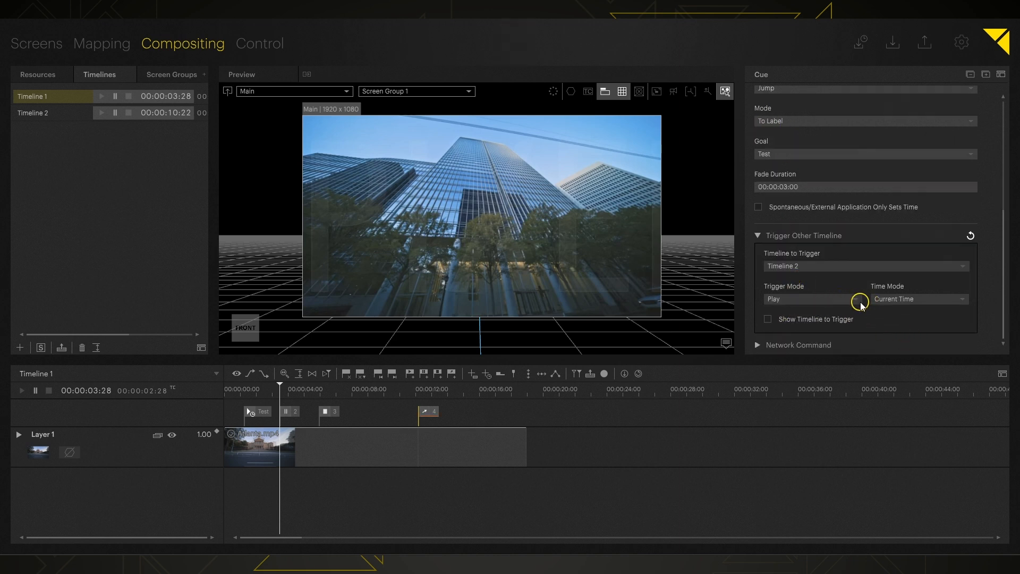
pyautogui.click(857, 302)
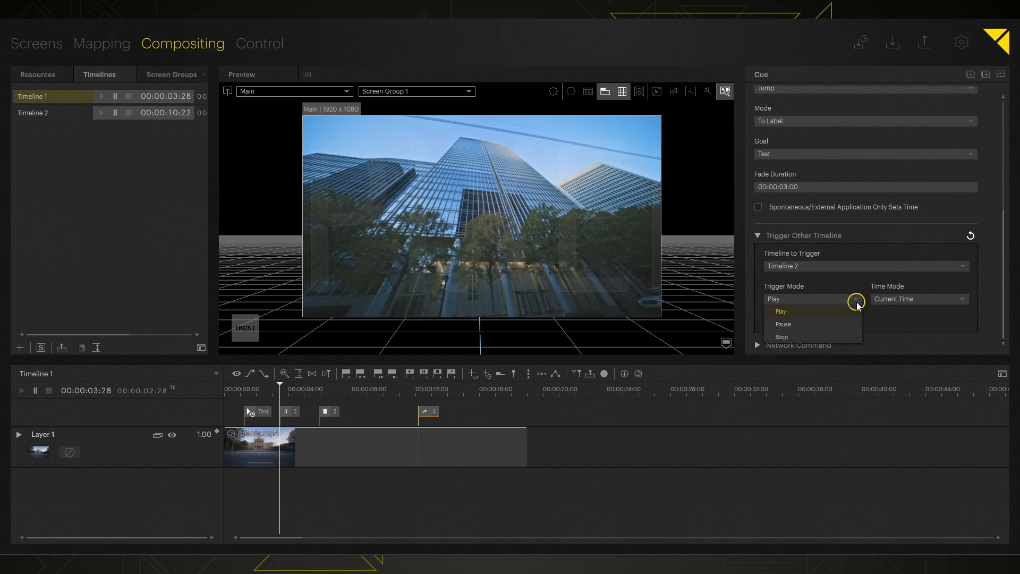
pyautogui.click(842, 344)
# Step: Set the time mode of cue 4's timeline trigger to Trigger Time
pyautogui.click(963, 300)
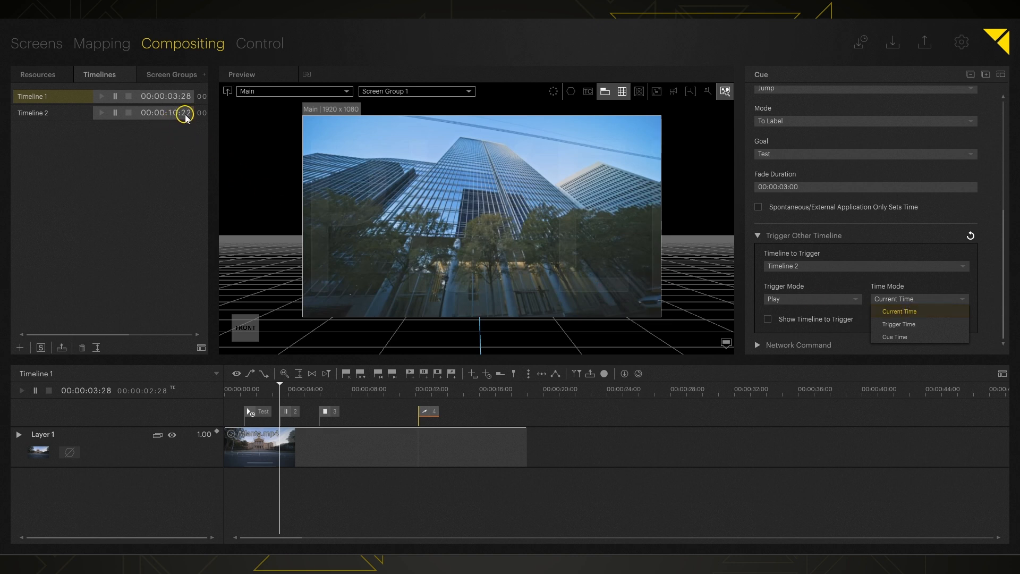
pyautogui.click(907, 329)
pyautogui.scroll(-1, 776, 321)
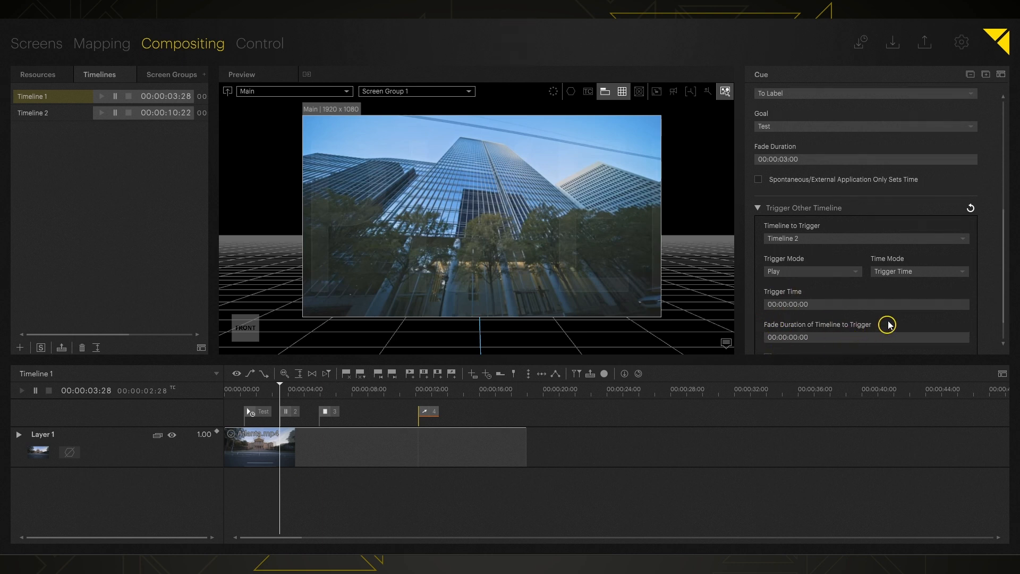
# Step: Set the time mode of cue 4's timeline trigger to Cue Time and list the available goal cues
pyautogui.click(898, 273)
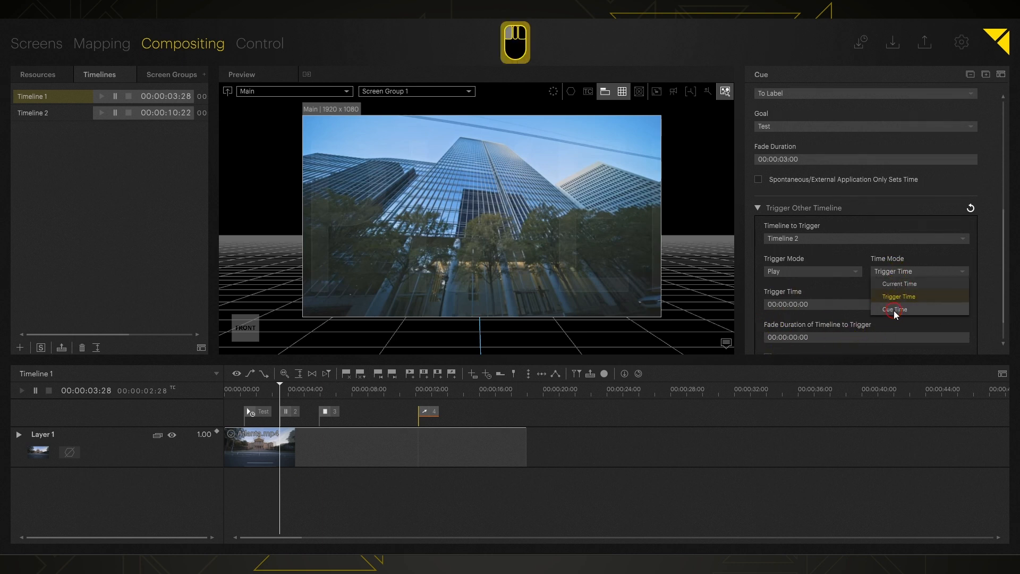
pyautogui.click(895, 311)
pyautogui.click(964, 307)
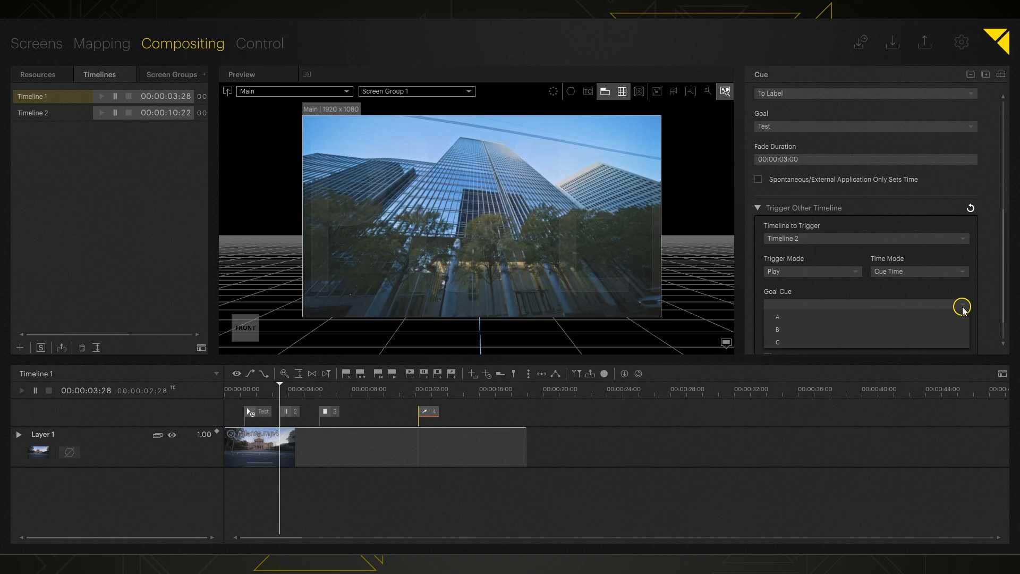
pyautogui.click(824, 318)
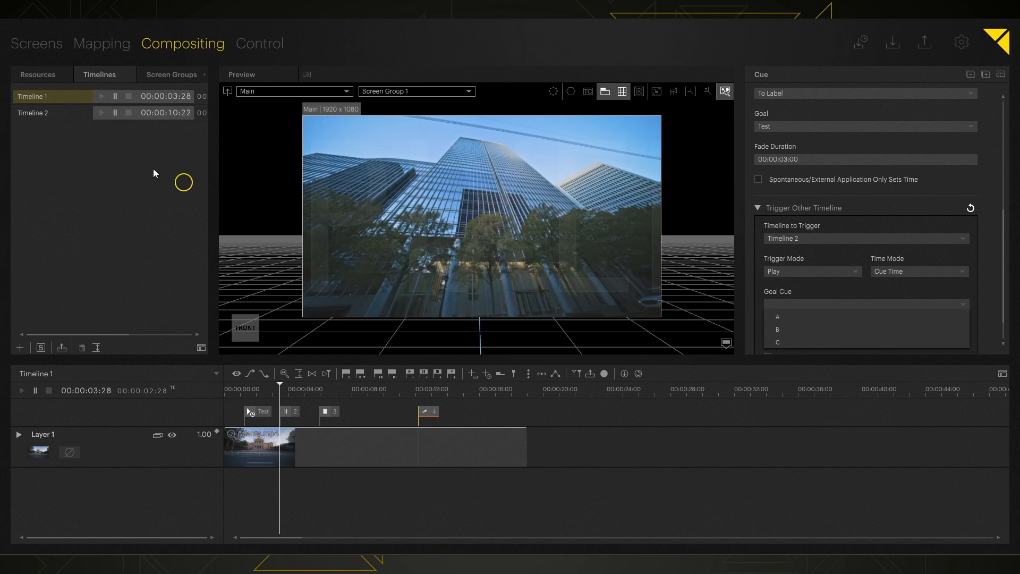
# Step: Examine the cues on Timeline 2, and return to cue 4's trigger settings on Timeline 1
pyautogui.click(62, 113)
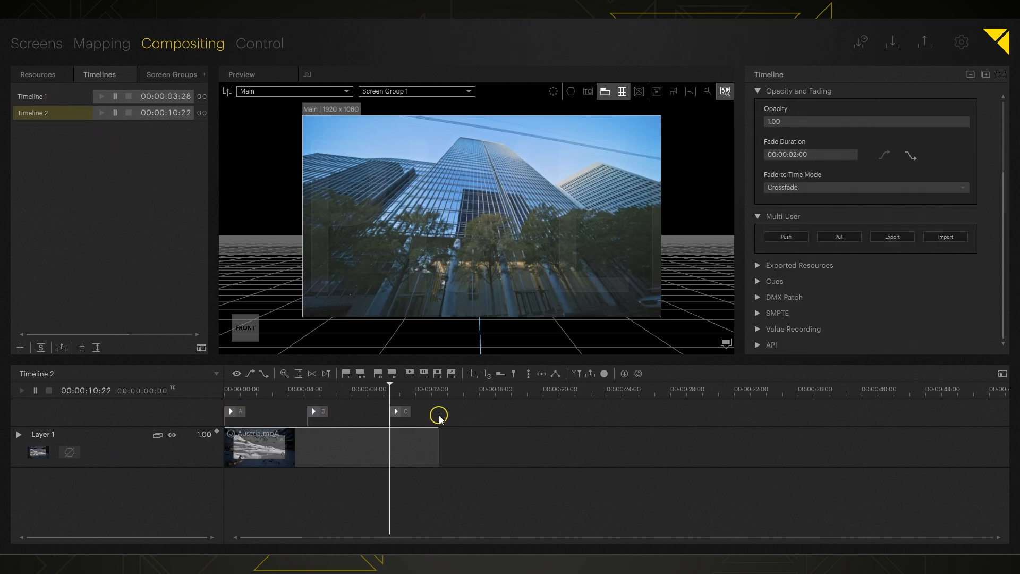
pyautogui.click(68, 97)
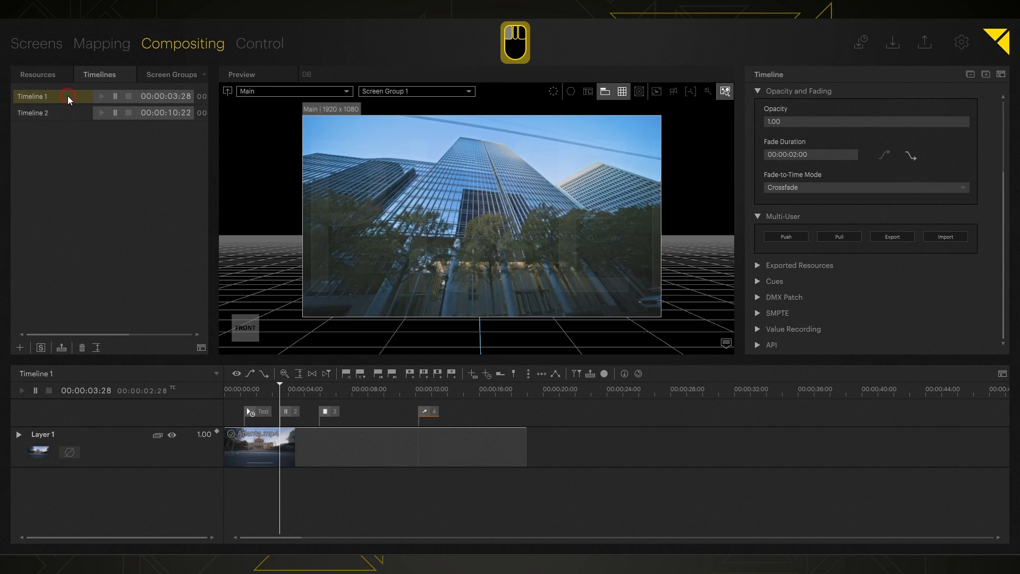
pyautogui.click(425, 413)
pyautogui.scroll(-3, 838, 276)
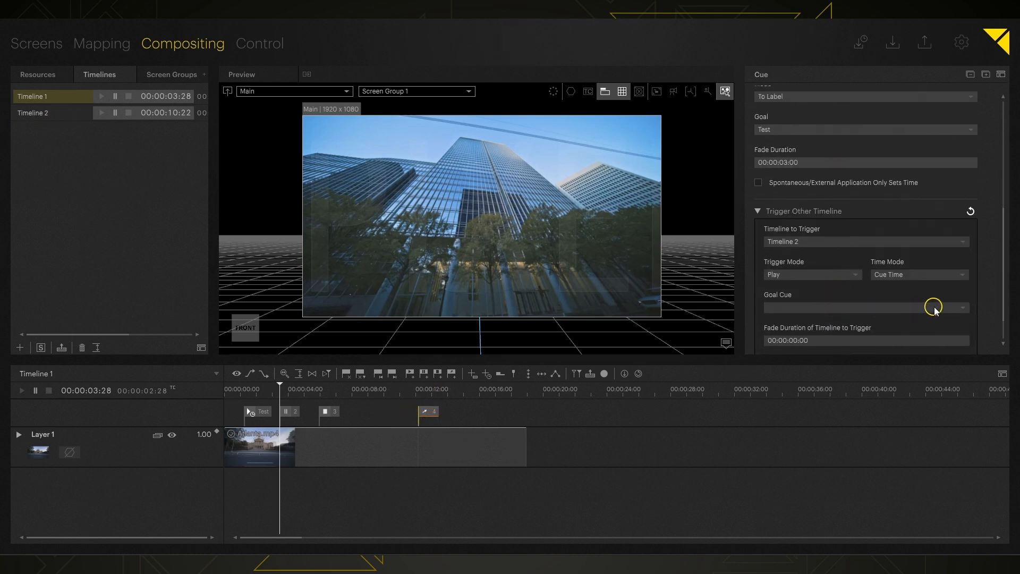
# Step: Choose A as the goal cue and set the fade duration of the timeline to trigger to 00:00:02:00
pyautogui.click(950, 309)
pyautogui.click(960, 308)
pyautogui.click(778, 318)
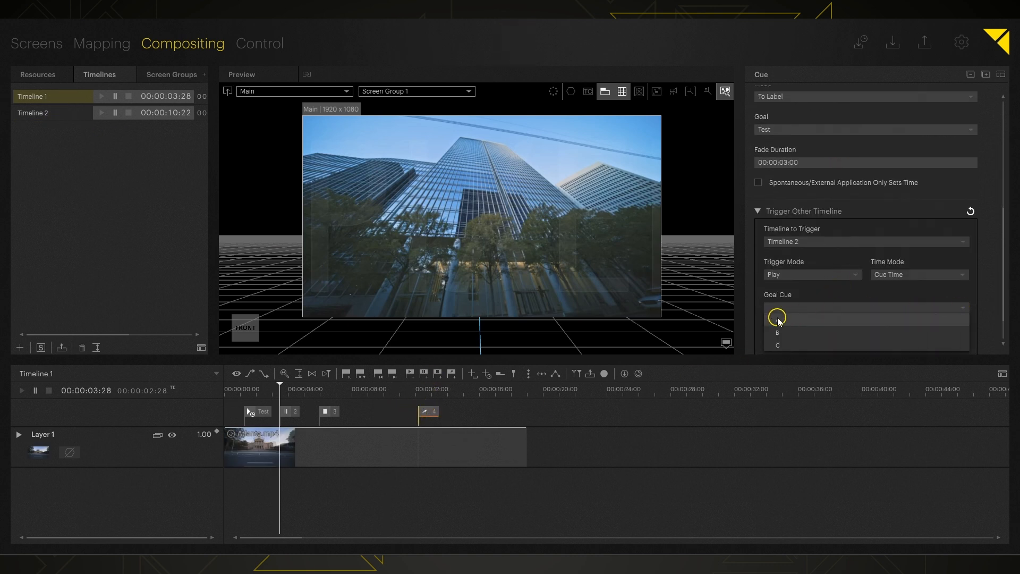
pyautogui.click(821, 341)
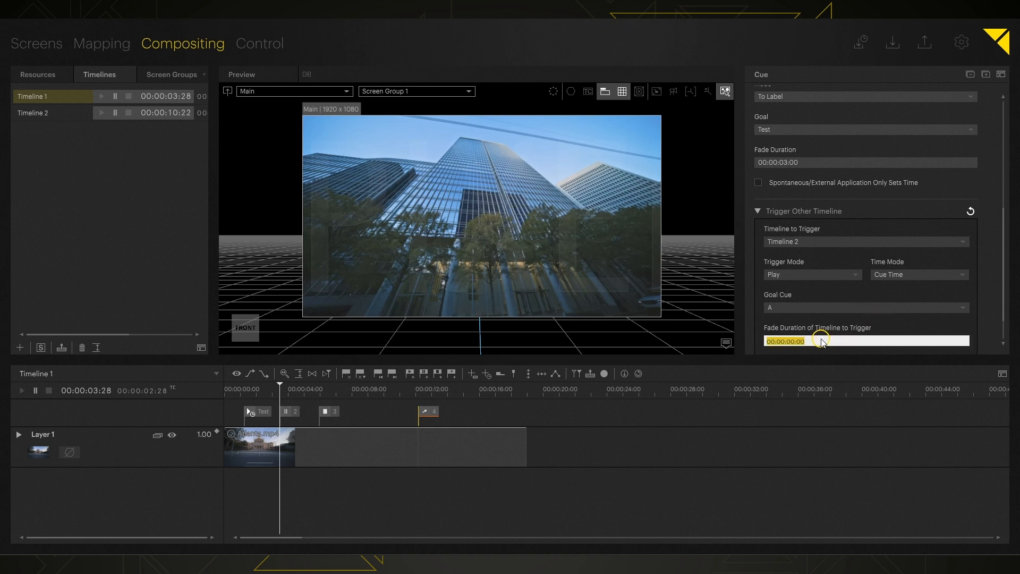
pyautogui.write('200')
pyautogui.press('Return')
# Step: Play Timeline 1 from 00:00:10:22 to test cue 4's trigger, check Timeline 2's playback, and return to Timeline 1
pyautogui.click(391, 393)
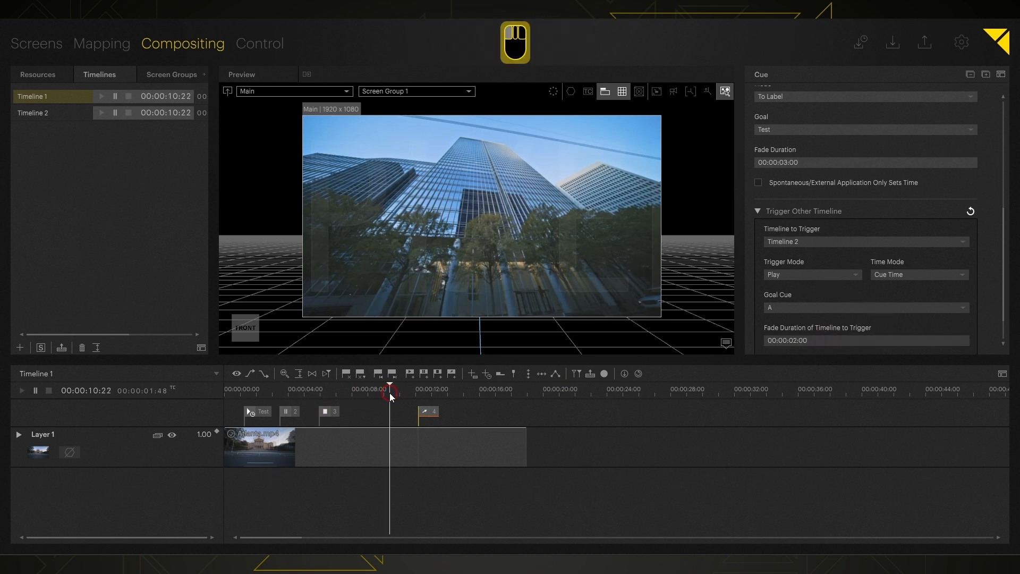
pyautogui.press('space')
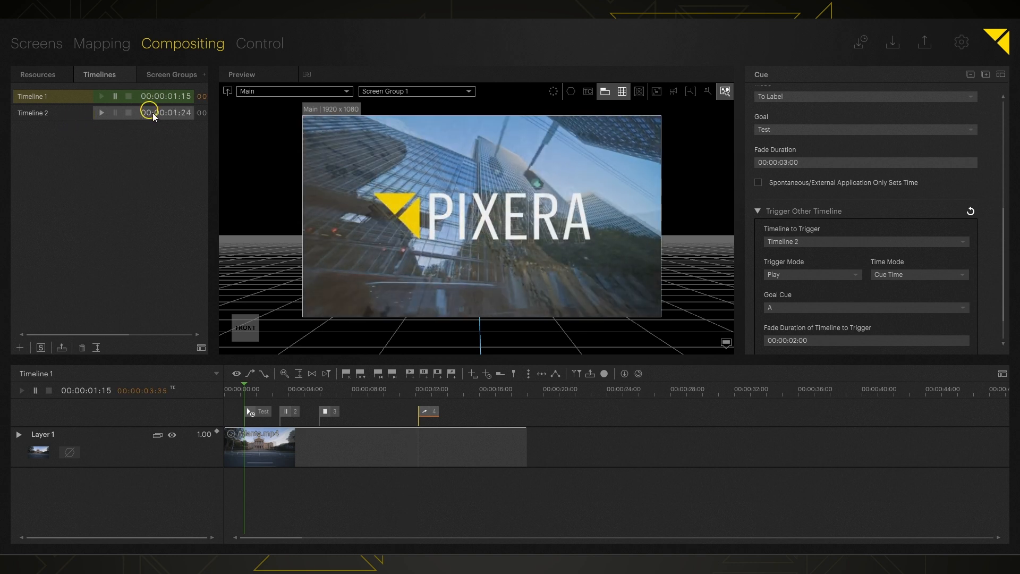
pyautogui.click(62, 113)
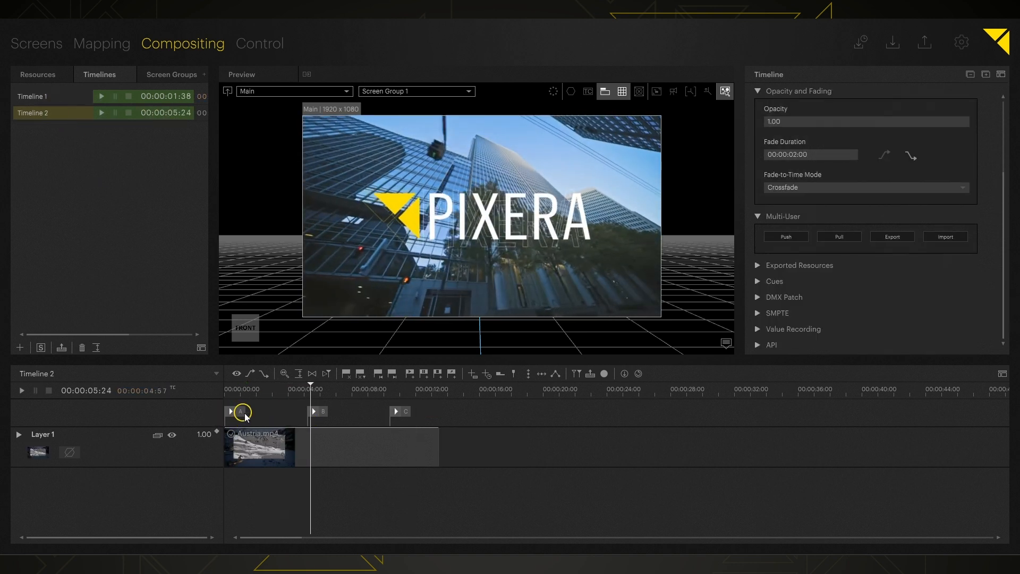
pyautogui.click(55, 96)
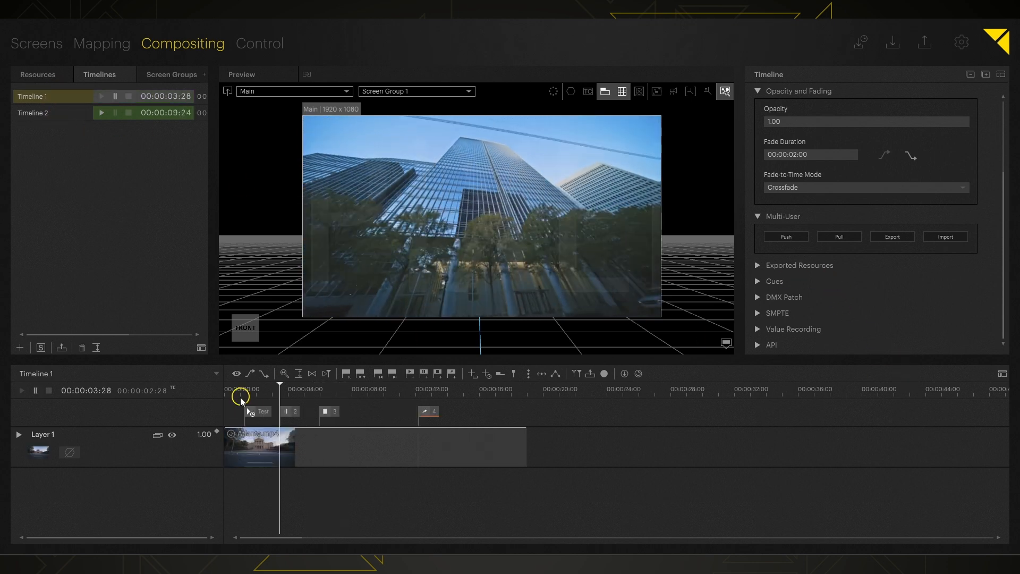
# Step: Enable Show Timeline to Trigger for cue 4, test it by playing Timeline 1 from 00:00:10:34, and return to Timeline 1
pyautogui.click(425, 416)
pyautogui.scroll(-4, 832, 299)
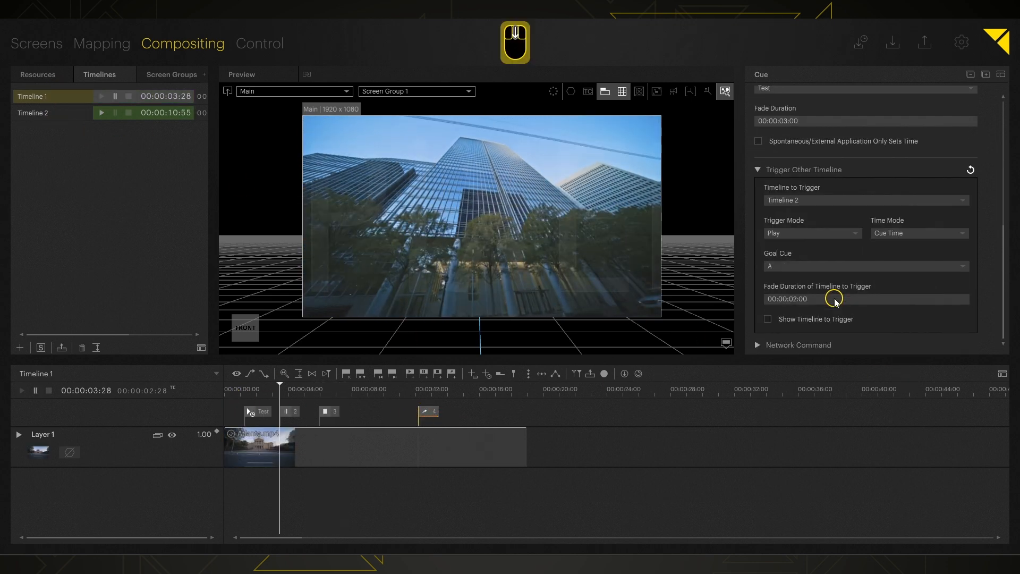
pyautogui.click(768, 319)
pyautogui.click(393, 390)
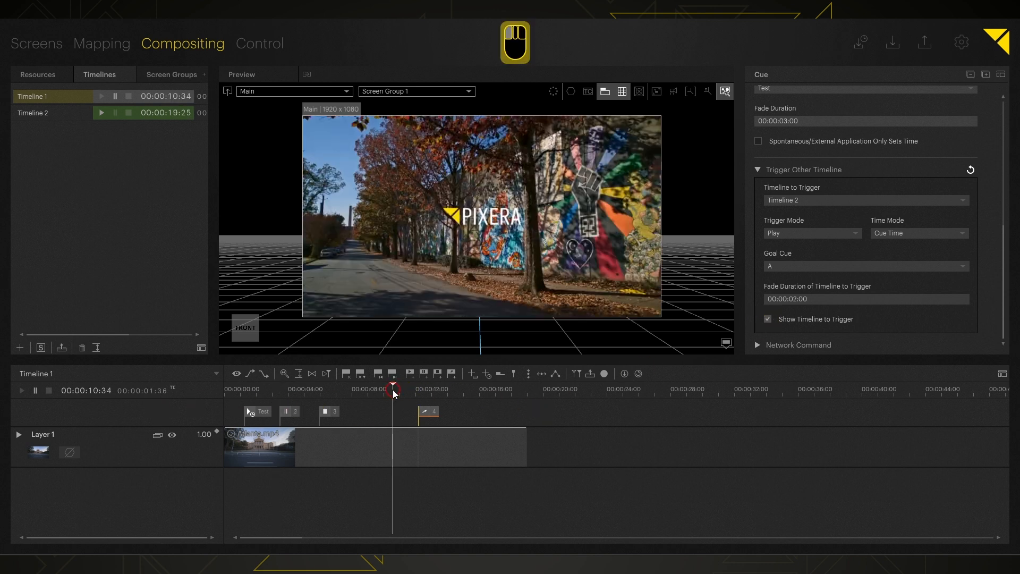
pyautogui.press('space')
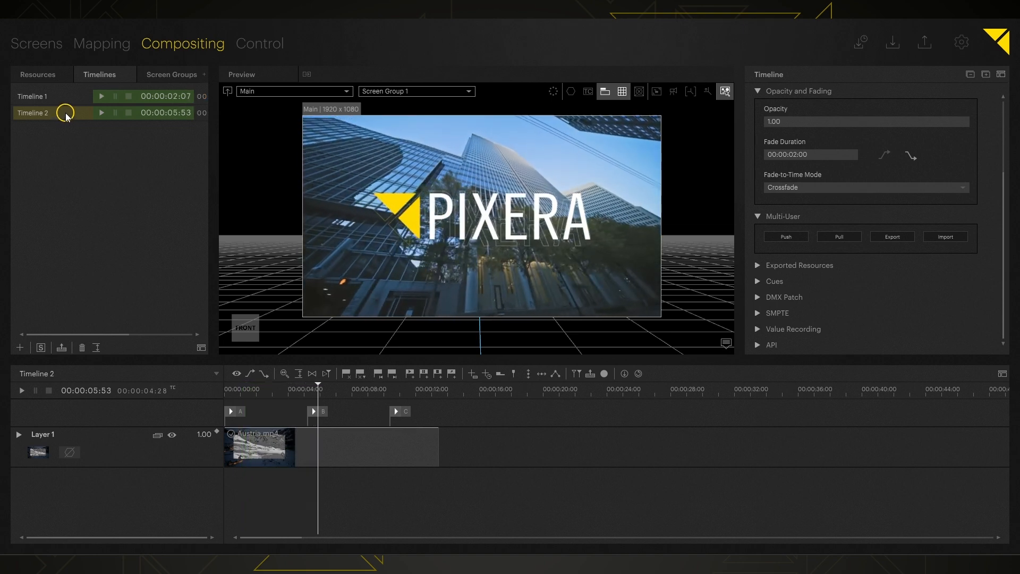
pyautogui.click(71, 97)
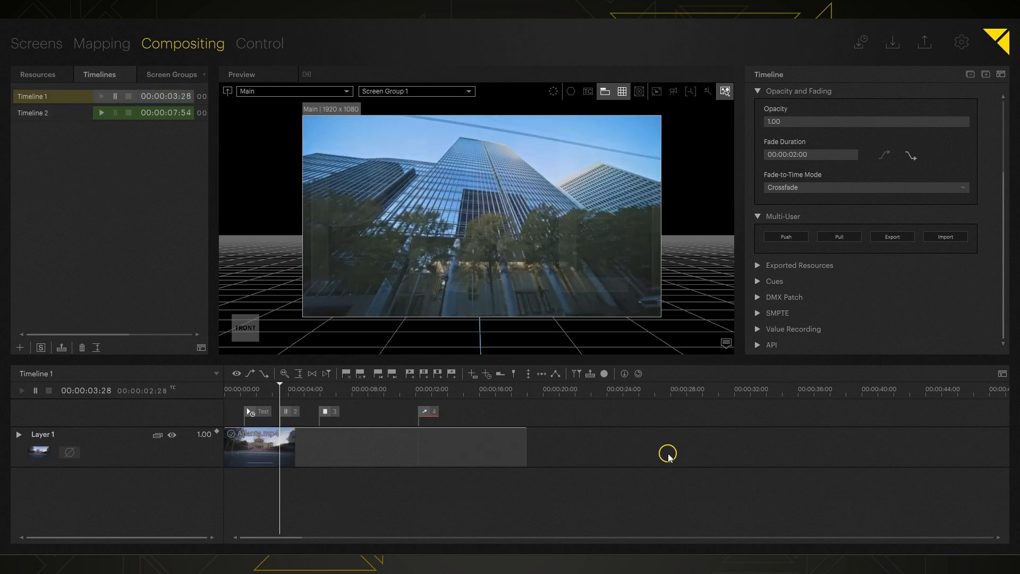
# Step: Open cue 4's Network Command settings and display the available API outputs
pyautogui.click(436, 412)
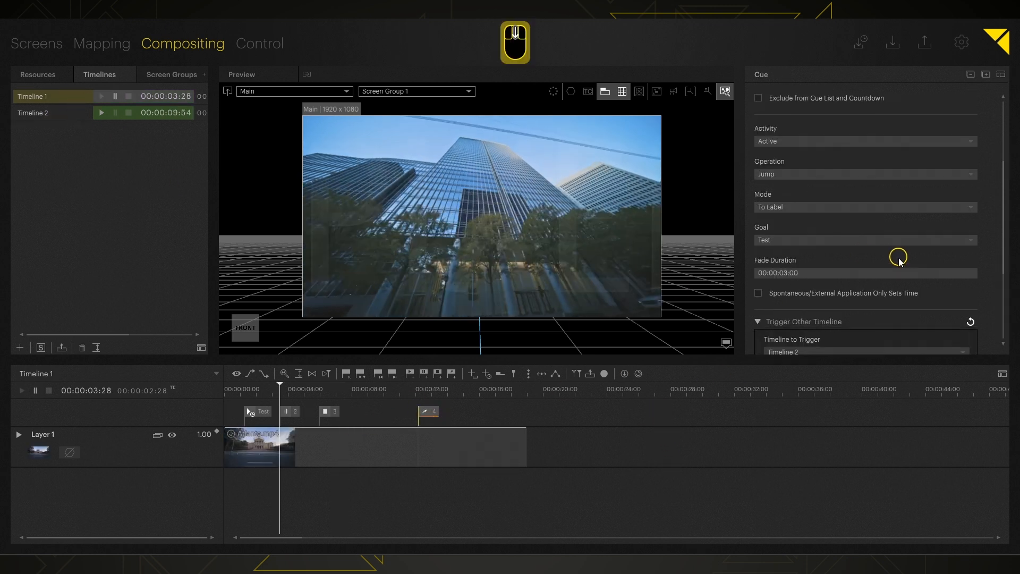
pyautogui.scroll(-5, 861, 297)
pyautogui.click(758, 345)
pyautogui.scroll(-3, 782, 329)
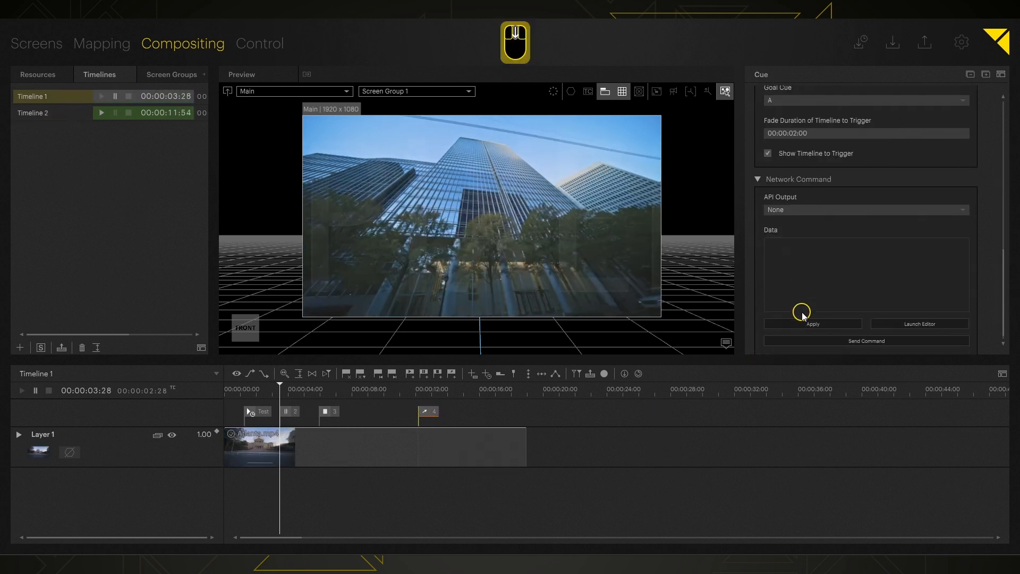
pyautogui.click(967, 205)
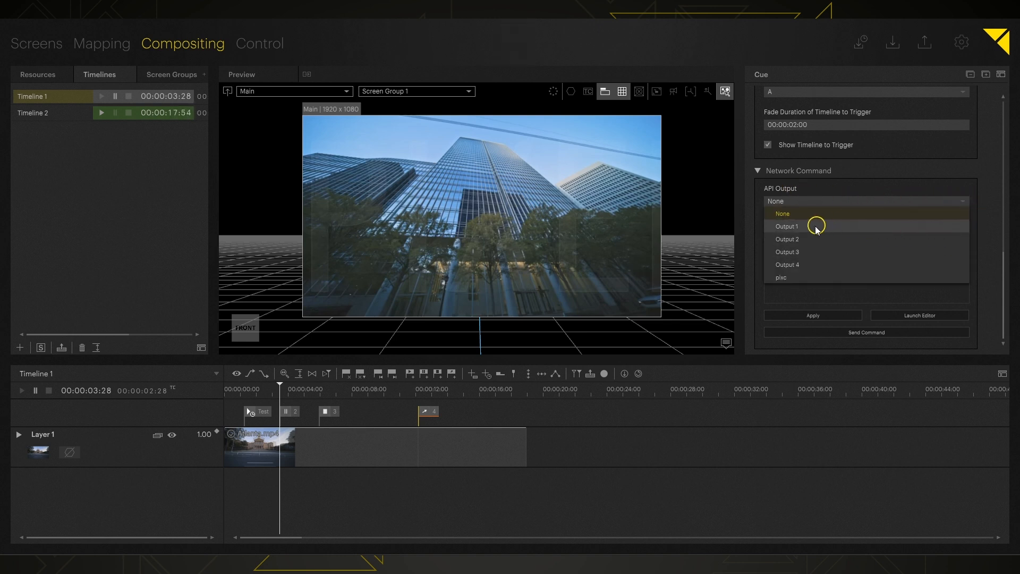
# Step: Examine the protocol, adapter, IP and port of Outputs 1 to 4 in the API settings, and return to Compositing
pyautogui.click(962, 42)
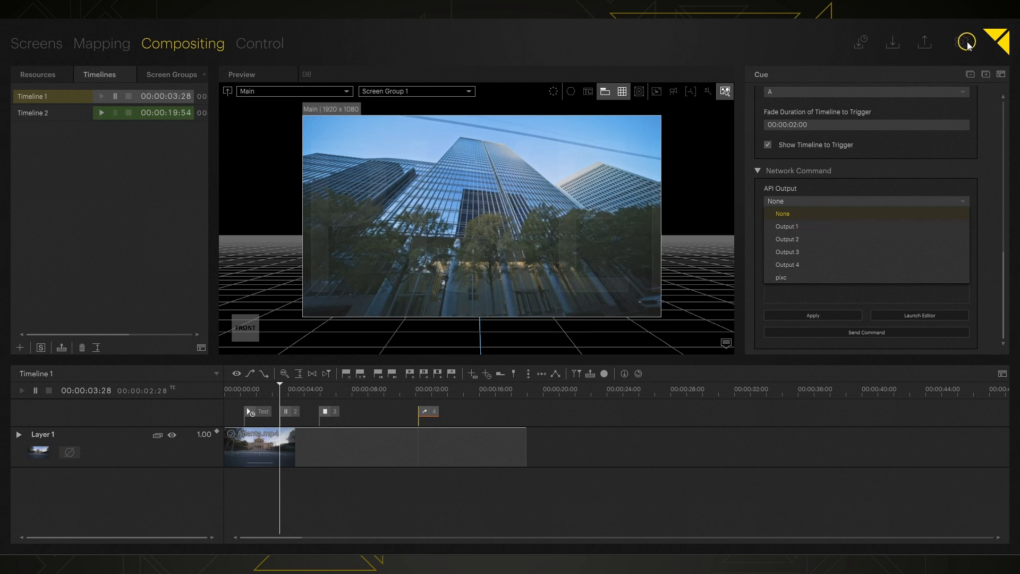
pyautogui.click(58, 275)
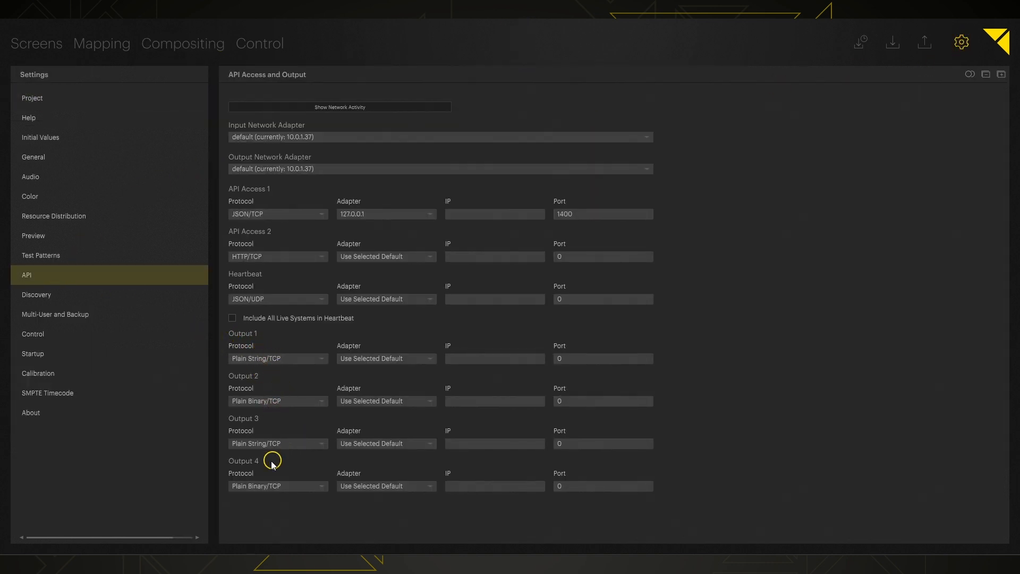
pyautogui.click(204, 48)
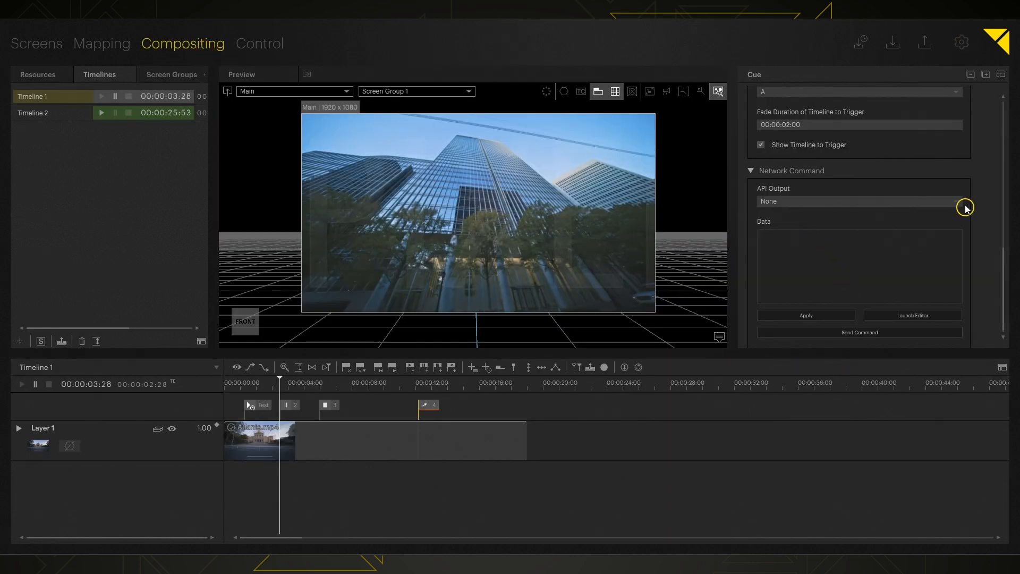
# Step: Set the API output of cue 4's network command to pixc, view the Control workspace, and return to Timeline 1
pyautogui.click(965, 203)
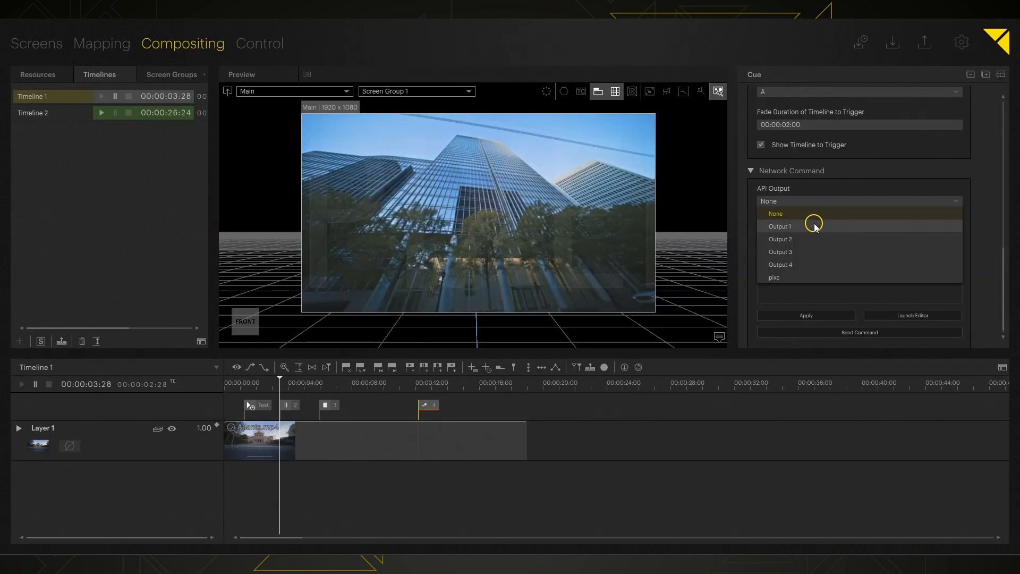
pyautogui.click(789, 281)
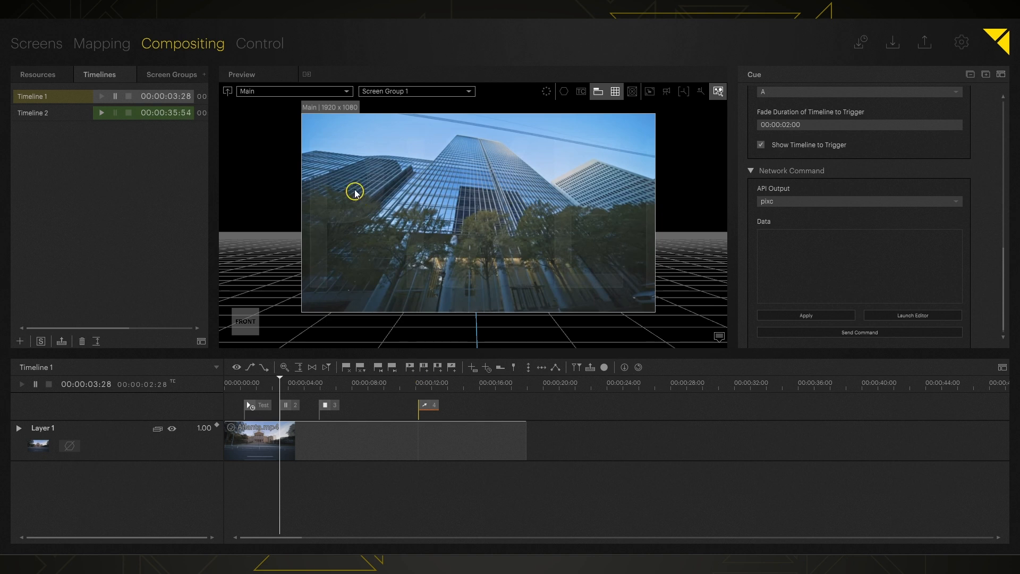
pyautogui.click(273, 45)
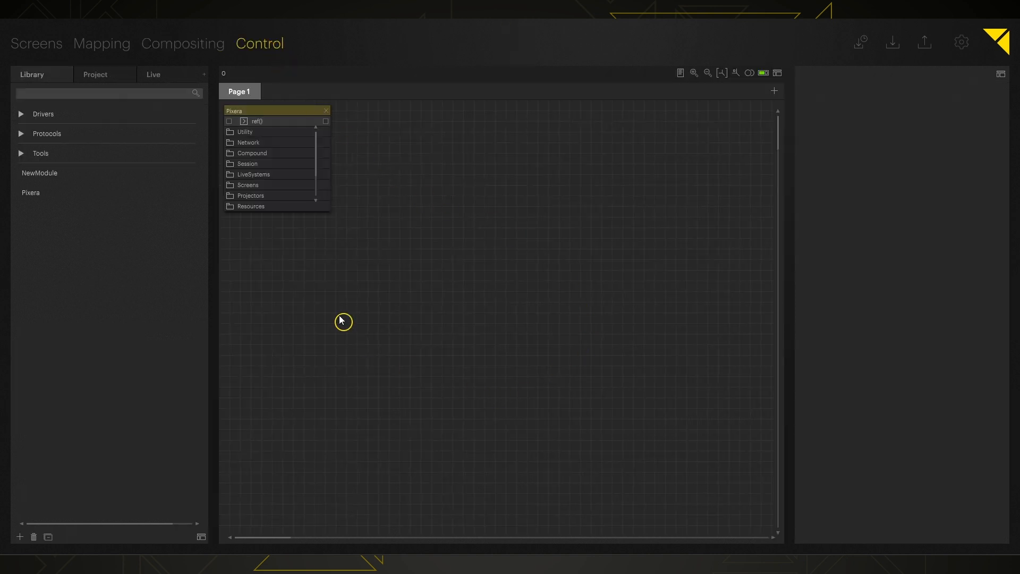
pyautogui.click(207, 53)
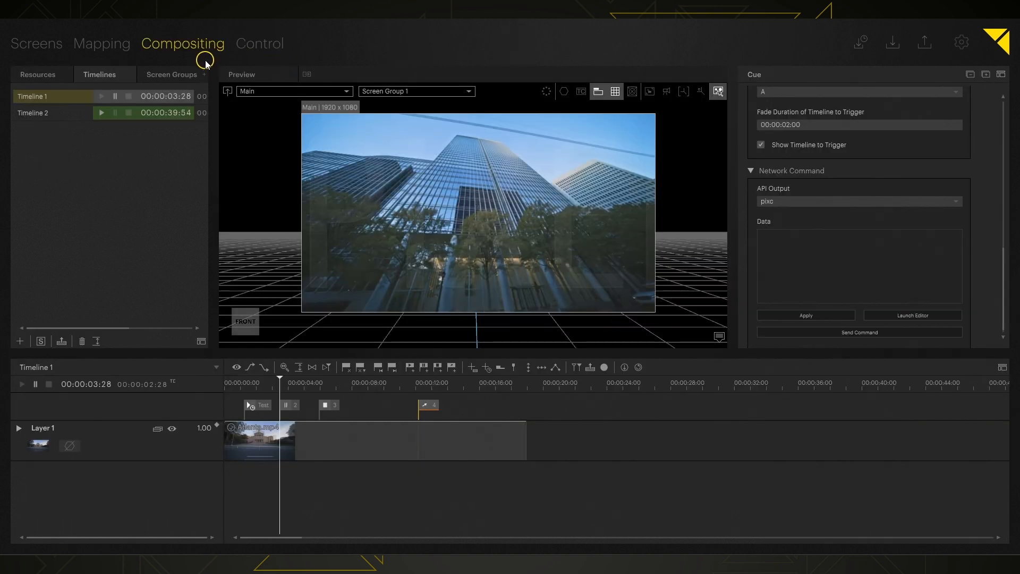
pyautogui.click(839, 405)
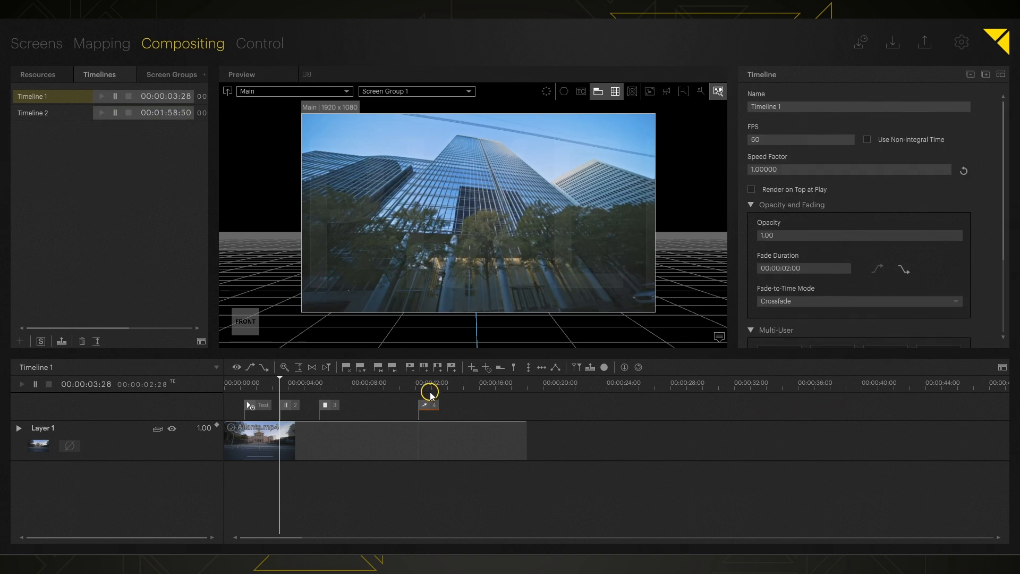
# Step: Select all cues following the nowpointer on Timeline 1, and clear the selection
pyautogui.rightClick(352, 413)
pyautogui.moveTo(381, 376)
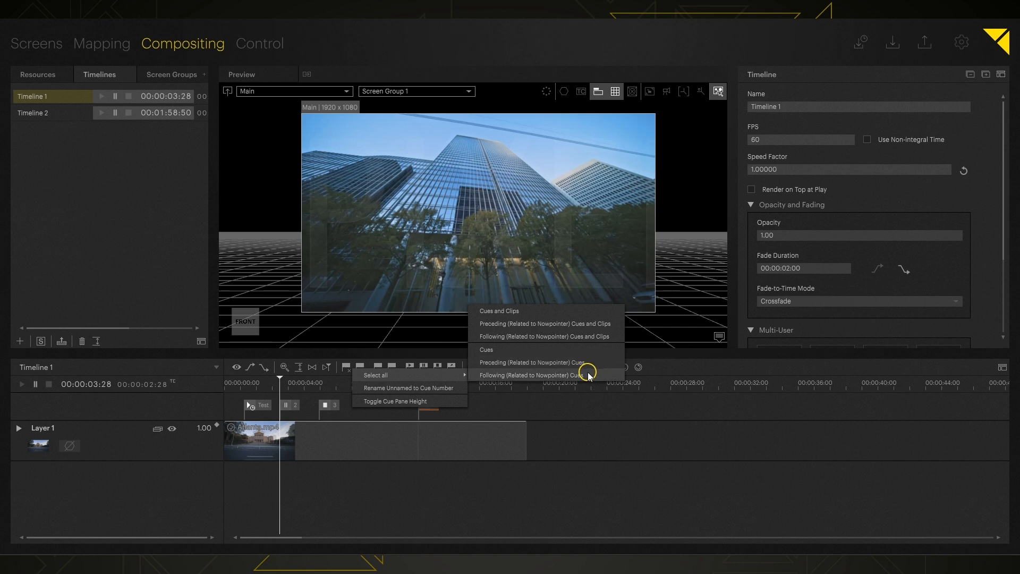
pyautogui.click(495, 364)
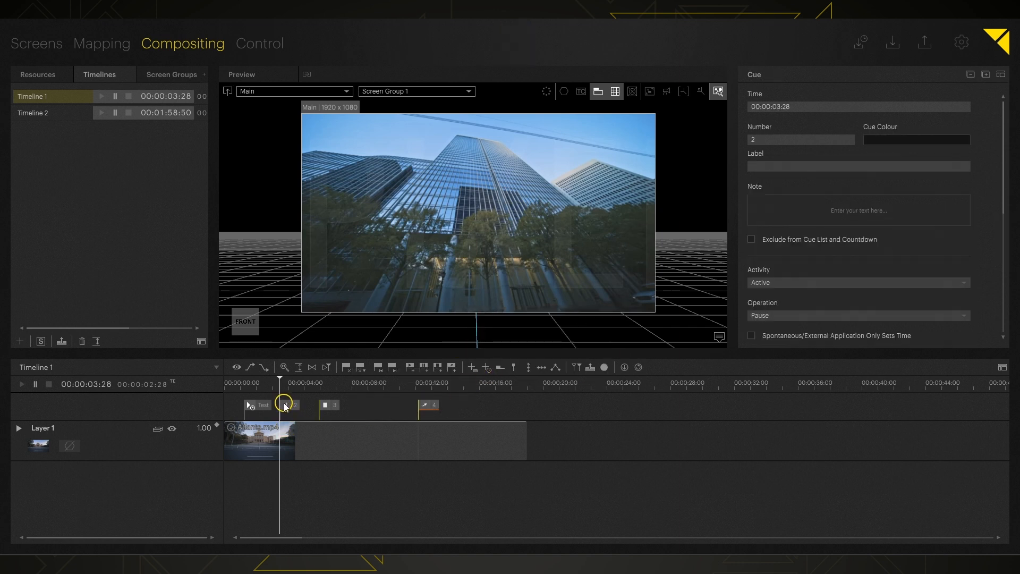
pyautogui.moveTo(285, 404)
pyautogui.mouseDown()
pyautogui.moveTo(340, 405)
pyautogui.moveTo(285, 406)
pyautogui.mouseUp()
pyautogui.click(306, 404)
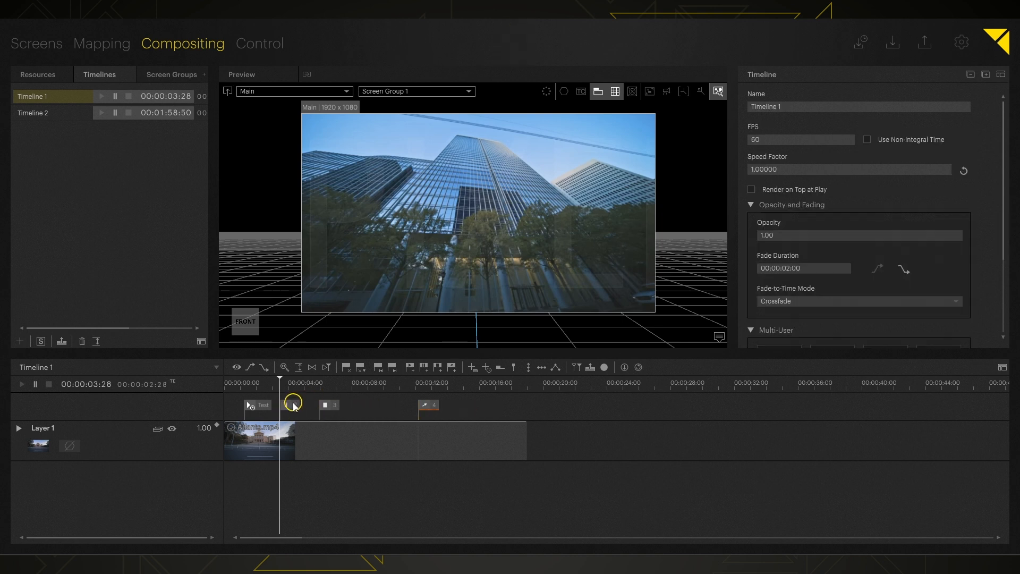
# Step: Select all cues preceding the nowpointer and move the Test cue earlier to about 00:00:00:57
pyautogui.rightClick(291, 409)
pyautogui.rightClick(303, 408)
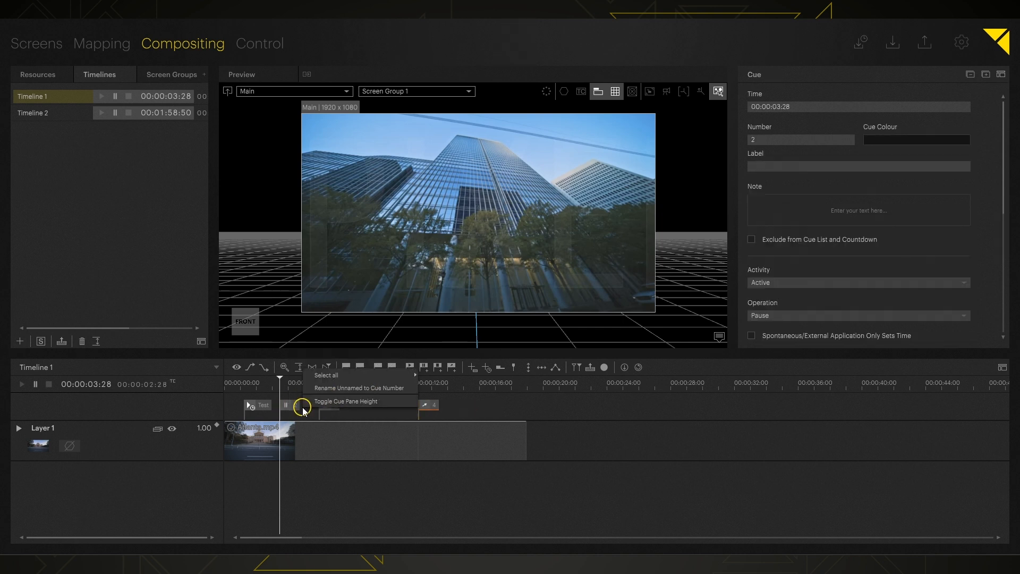
pyautogui.moveTo(332, 375)
pyautogui.click(452, 362)
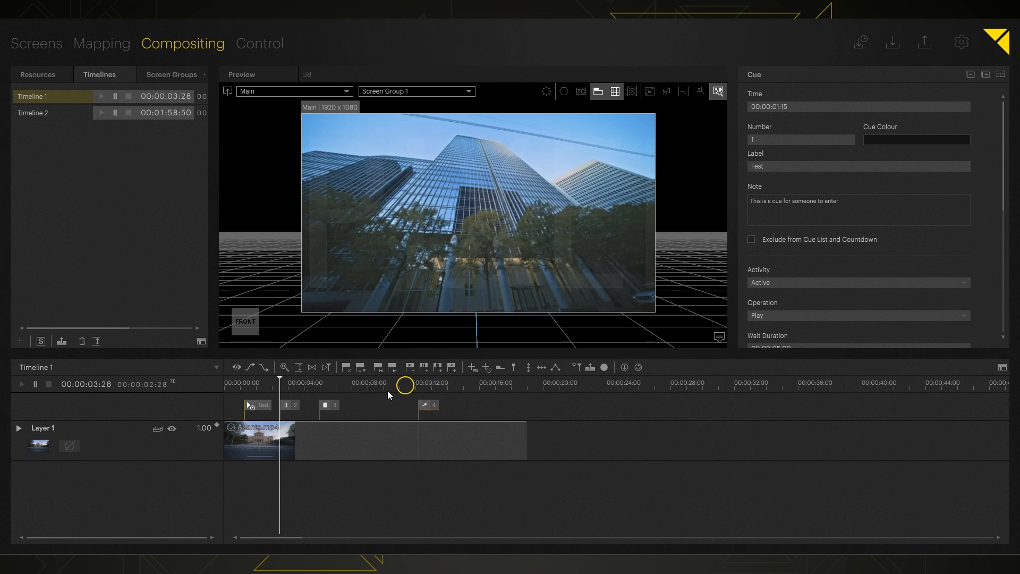
pyautogui.moveTo(256, 408)
pyautogui.mouseDown()
pyautogui.moveTo(266, 407)
pyautogui.moveTo(248, 408)
pyautogui.mouseUp()
# Step: Fade to cue 4 to test it, return to Timeline 1 and review cue 4's jump and trigger settings
pyautogui.rightClick(427, 404)
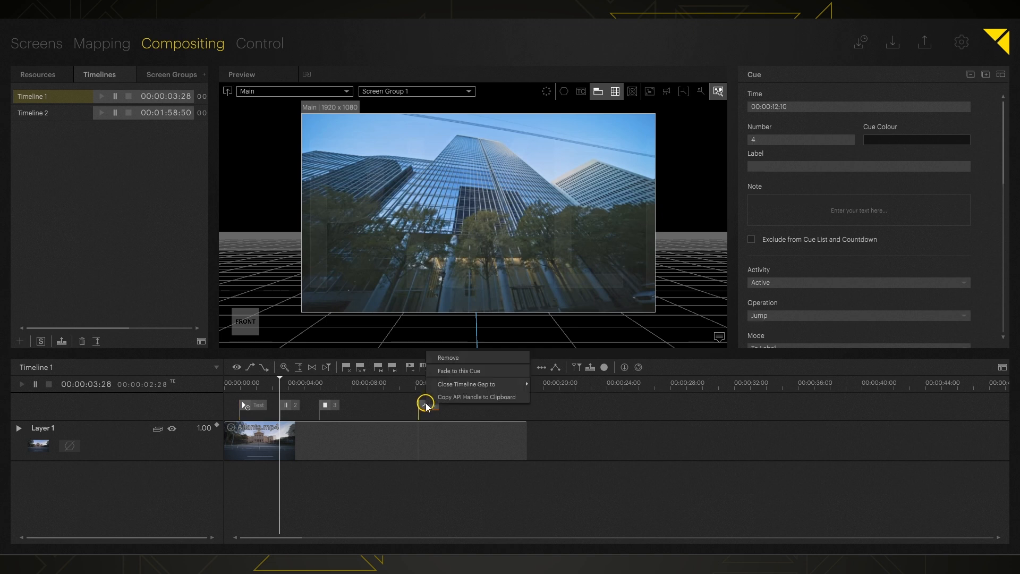
pyautogui.click(480, 372)
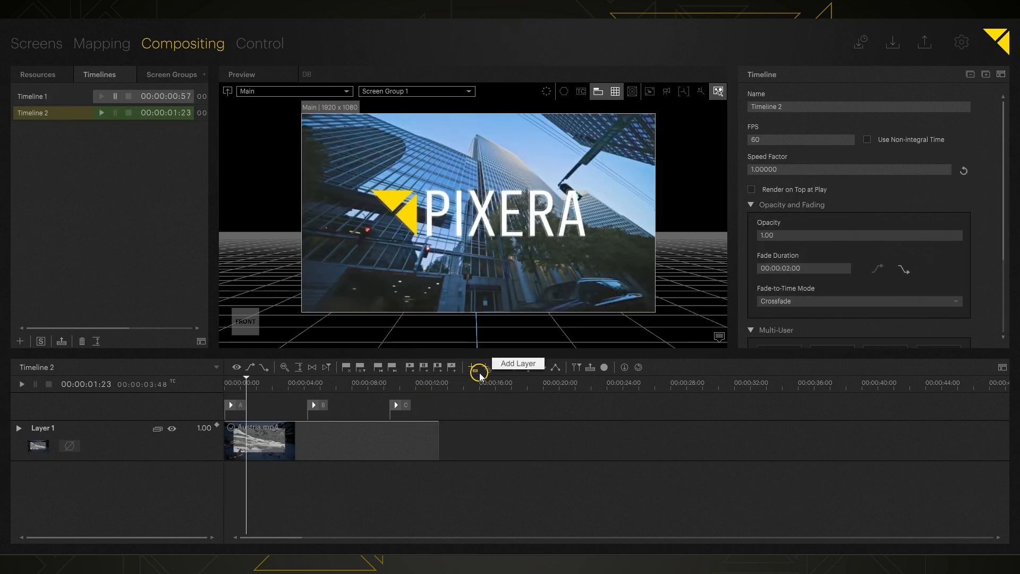
pyautogui.click(51, 96)
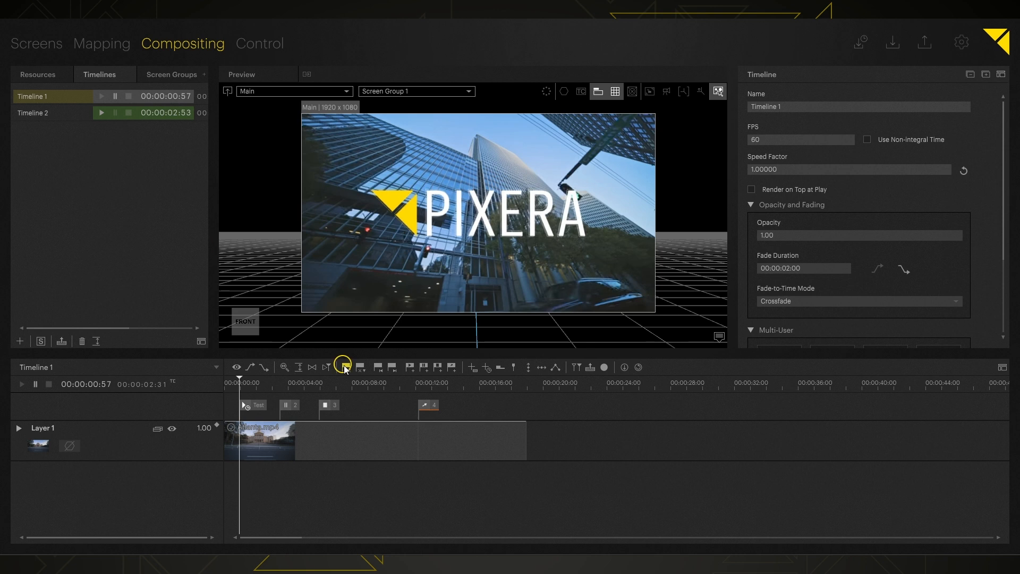
pyautogui.click(441, 402)
pyautogui.scroll(-5, 855, 293)
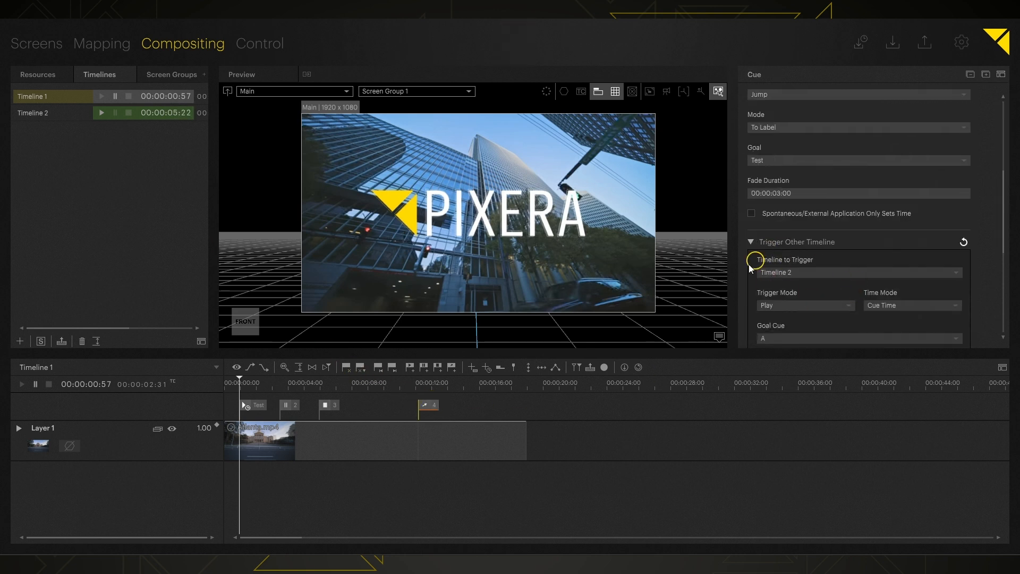
# Step: Test fading Timeline 1 to cue 2 and to the Test cue
pyautogui.rightClick(290, 406)
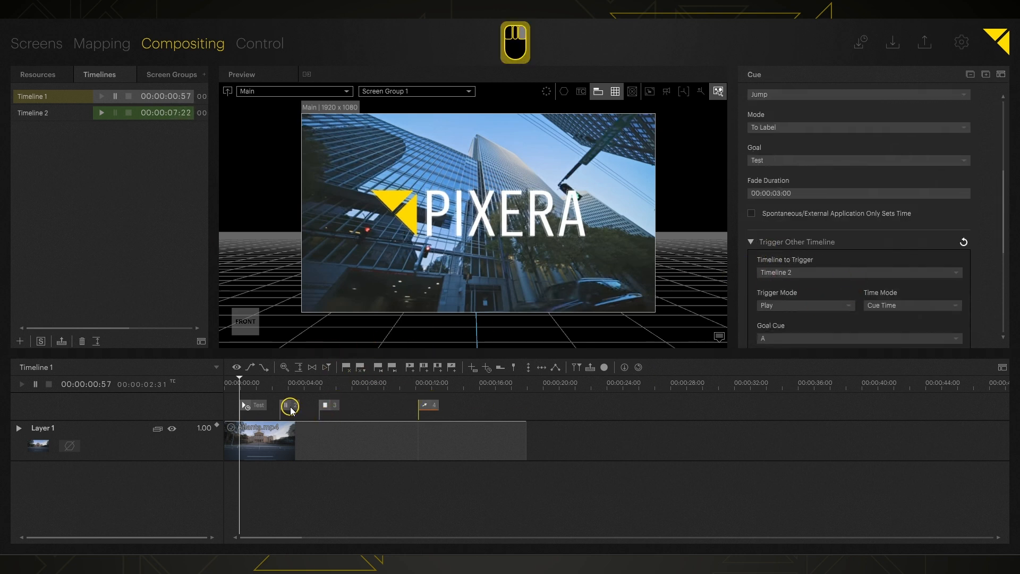
pyautogui.click(327, 375)
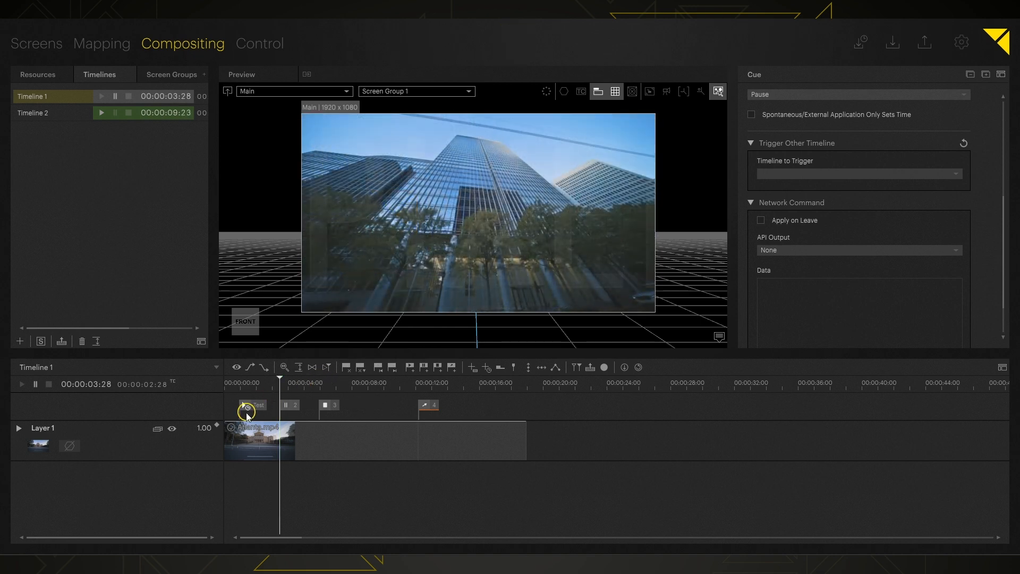
pyautogui.rightClick(247, 412)
pyautogui.click(273, 371)
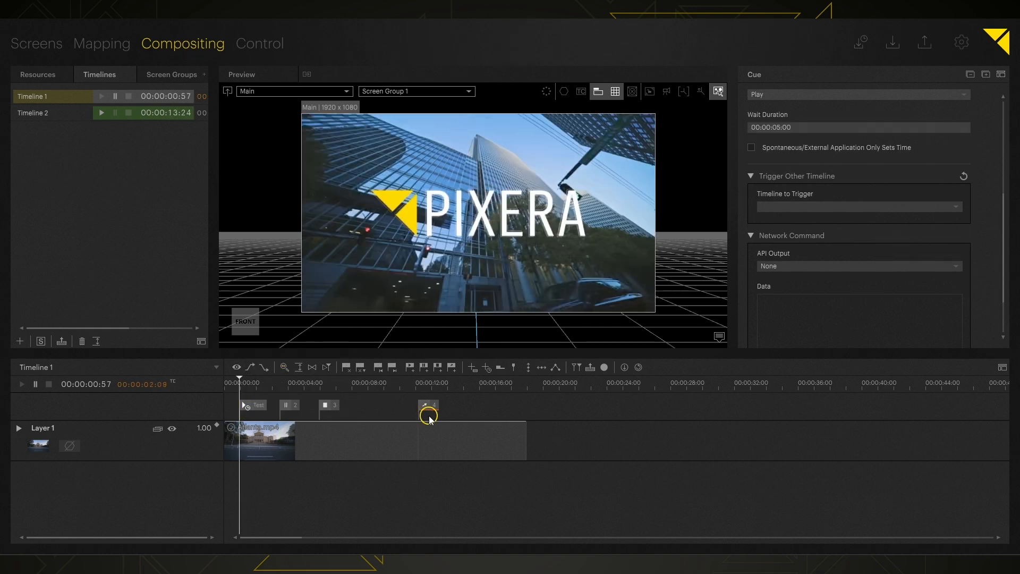
# Step: Add a play cue before the Atlanta.mp4 clip on Layer 1
pyautogui.rightClick(349, 439)
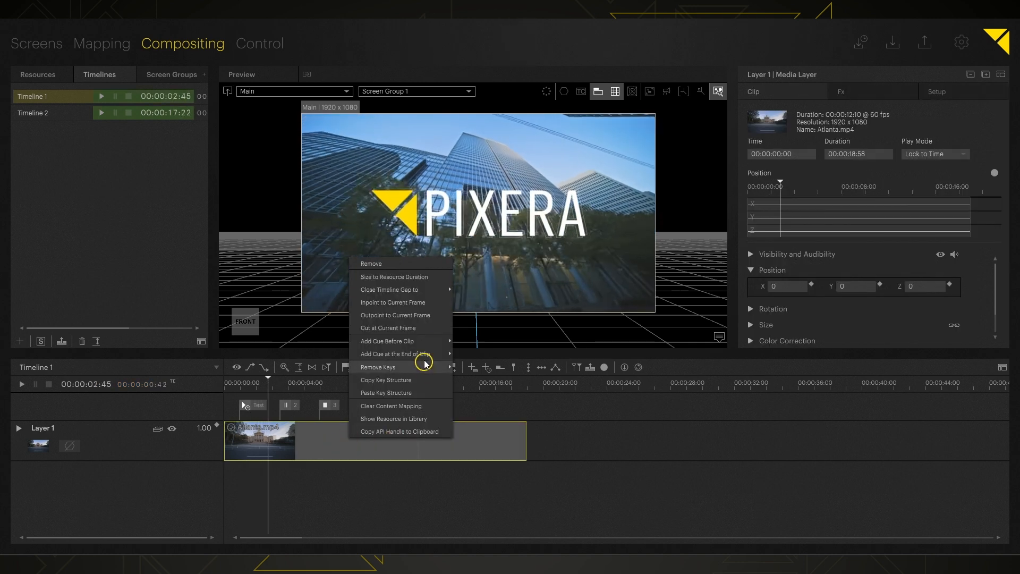
pyautogui.moveTo(421, 340)
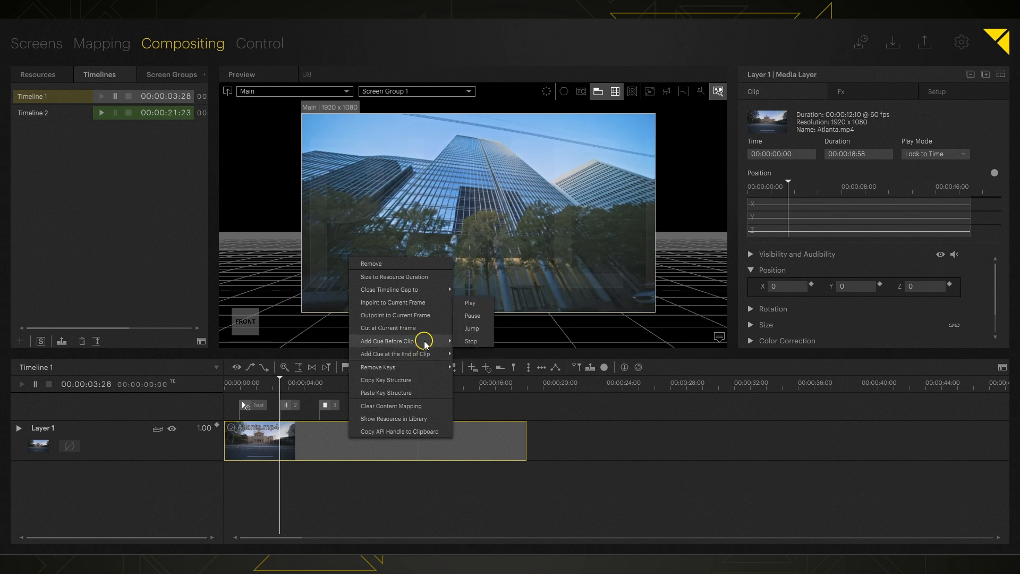
pyautogui.click(476, 304)
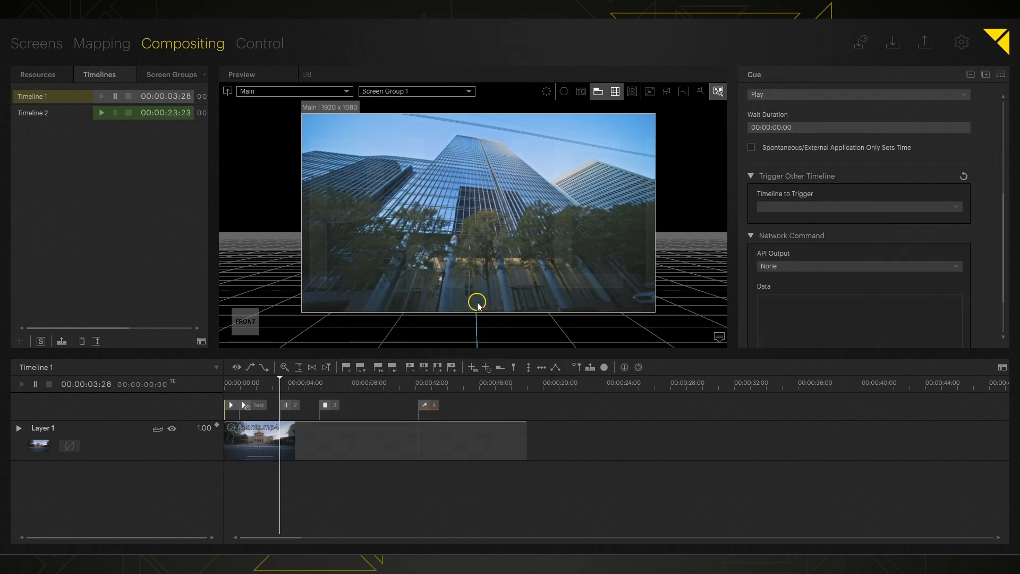
# Step: Add a jump cue at the end of the Atlanta.mp4 clip on Layer 1
pyautogui.rightClick(406, 429)
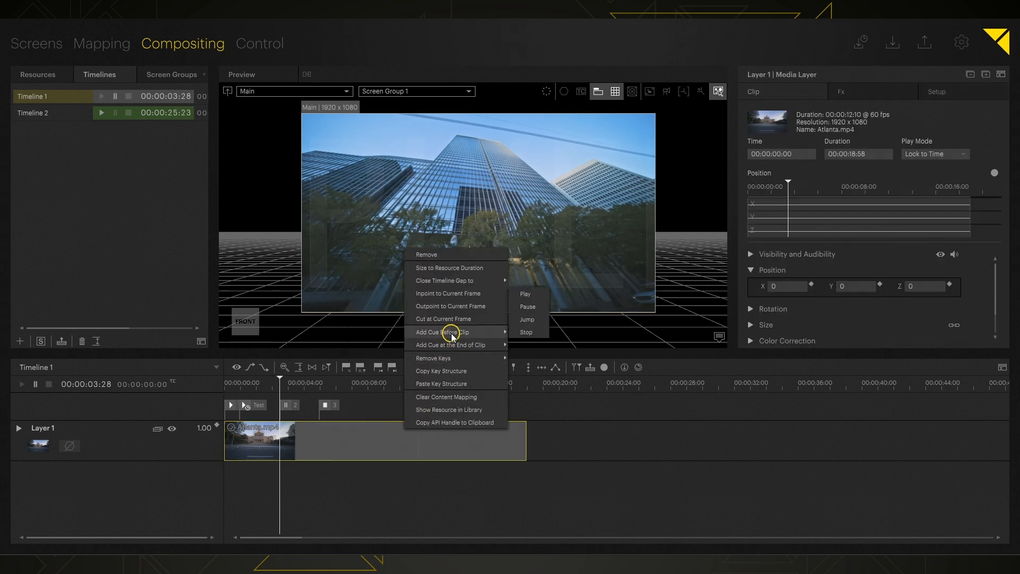
pyautogui.moveTo(453, 342)
pyautogui.click(527, 332)
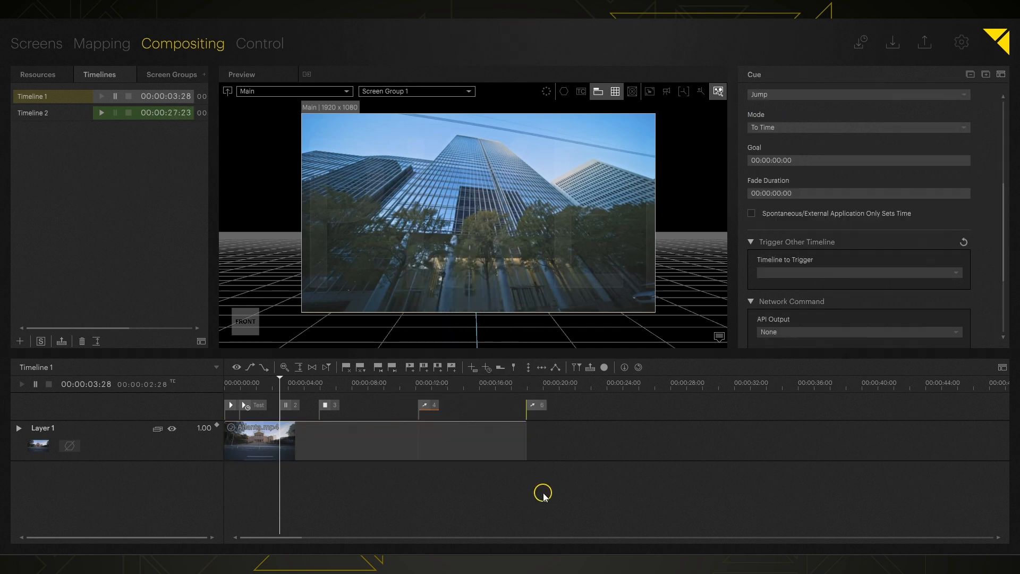
pyautogui.rightClick(488, 440)
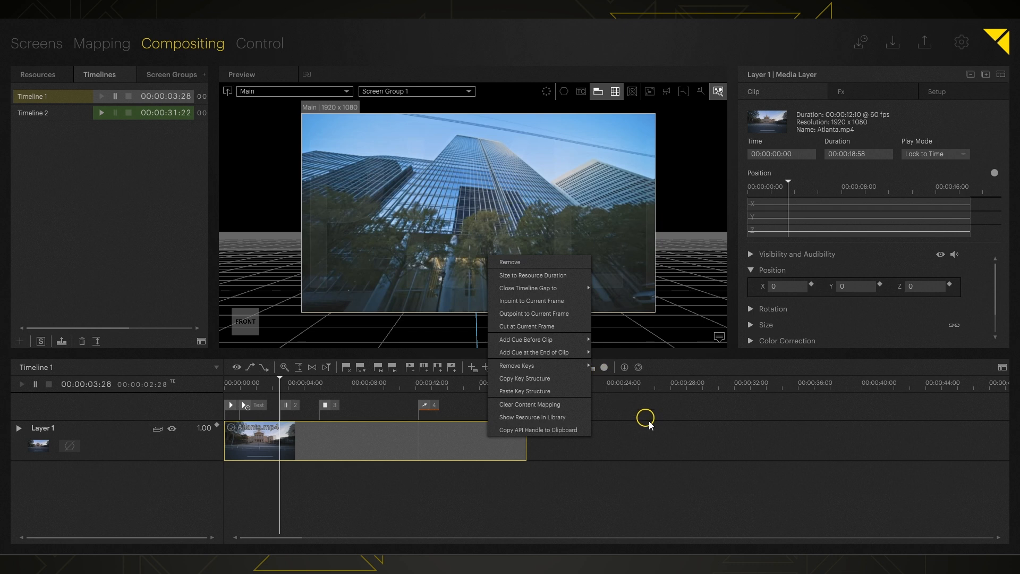
pyautogui.click(664, 472)
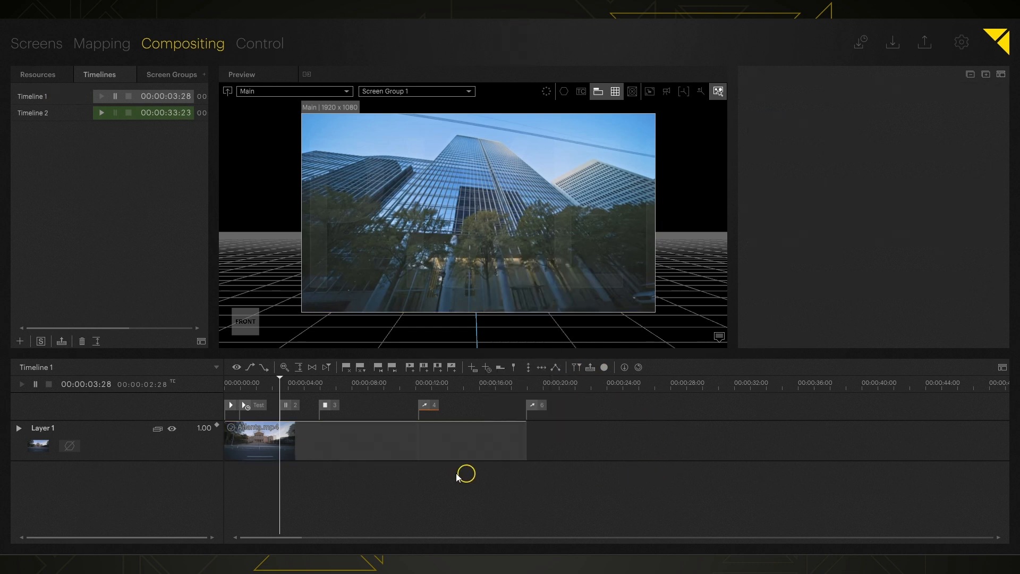
# Step: Place the seven media files from Atlanta.mp4 through pink_HD_h264.mp4 in sequence on a new layer below Layer 1, starting at 00:00:00:00
pyautogui.click(42, 76)
pyautogui.click(86, 138)
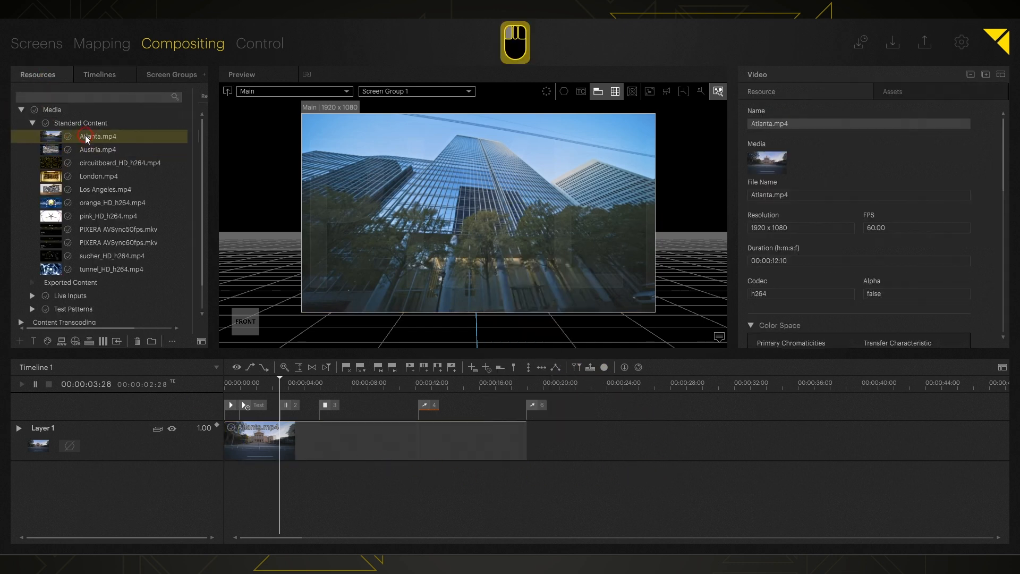
pyautogui.keyDown('shift'); pyautogui.click(93, 216); pyautogui.keyUp('shift')
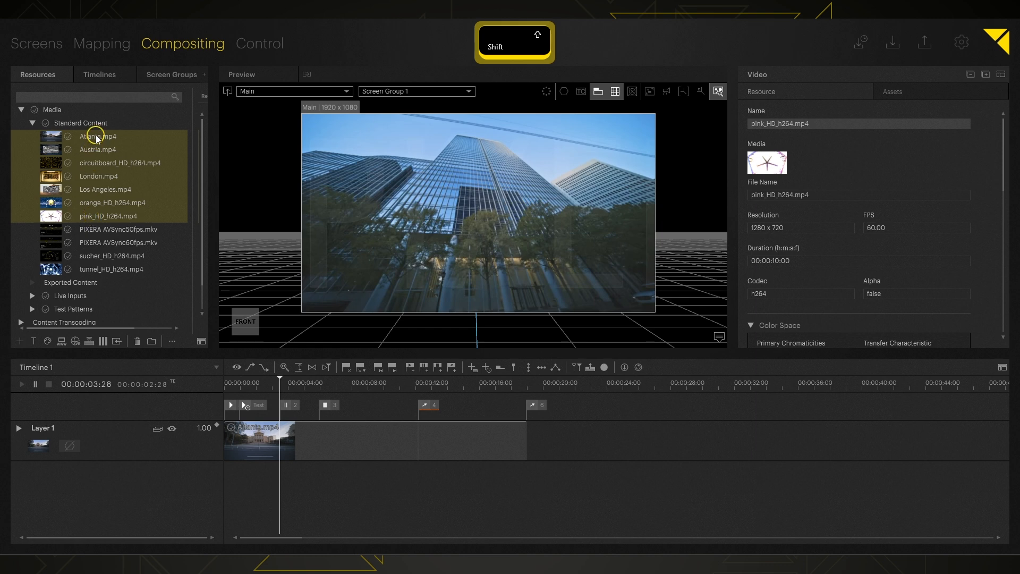
pyautogui.moveTo(96, 137); pyautogui.dragTo(228, 473)
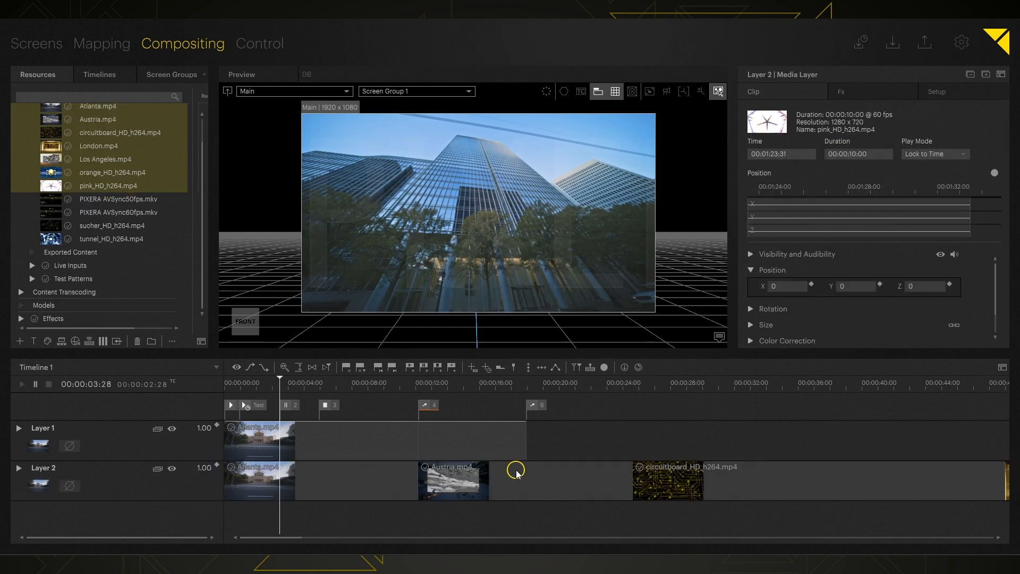
# Step: Add pause cues before all seven clips on Layer 2, and play the timeline up to the cue before London.mp4
pyautogui.scroll(-5, 507, 485)
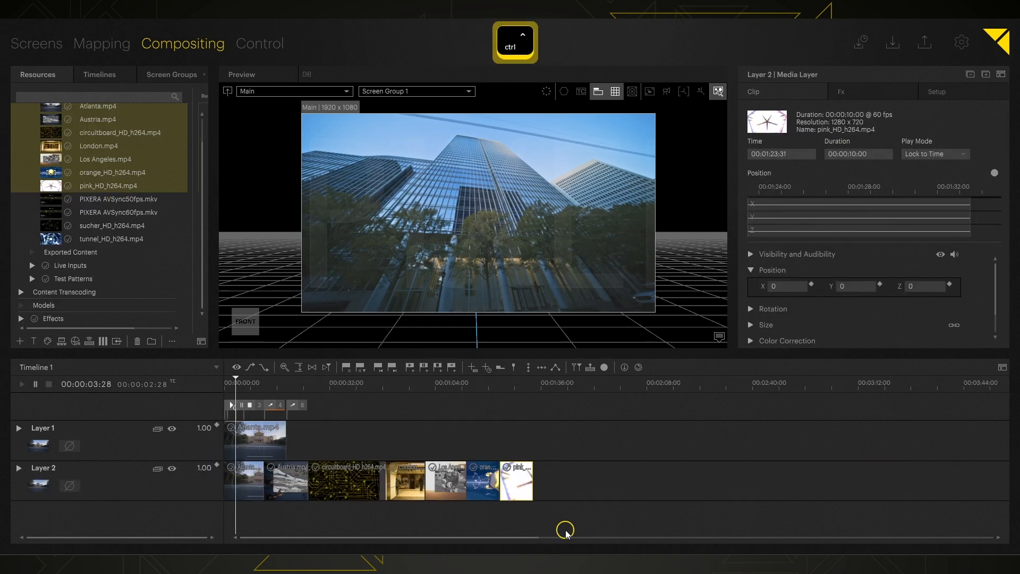
pyautogui.moveTo(565, 529); pyautogui.dragTo(210, 444)
pyautogui.rightClick(278, 483)
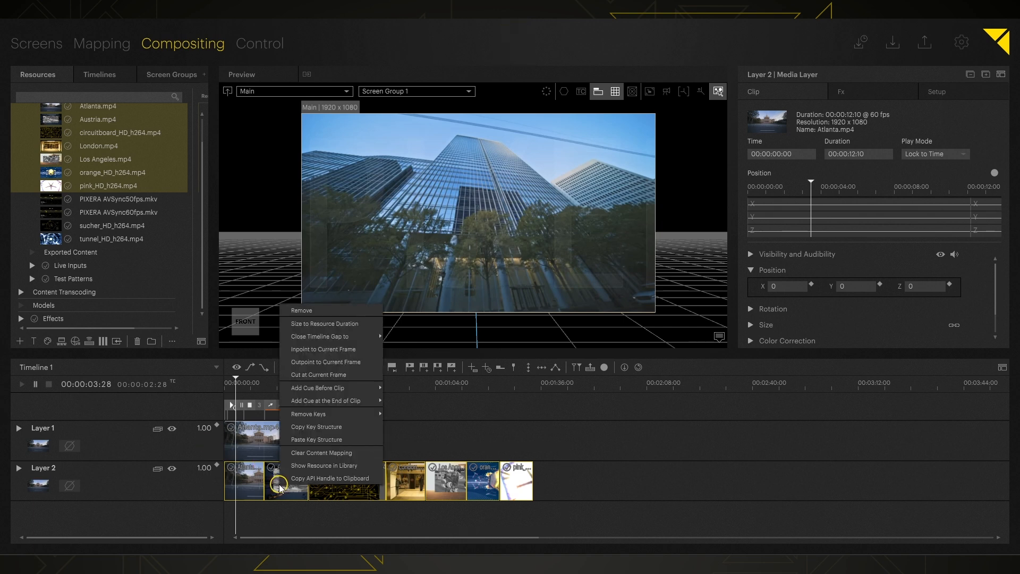
pyautogui.moveTo(353, 388)
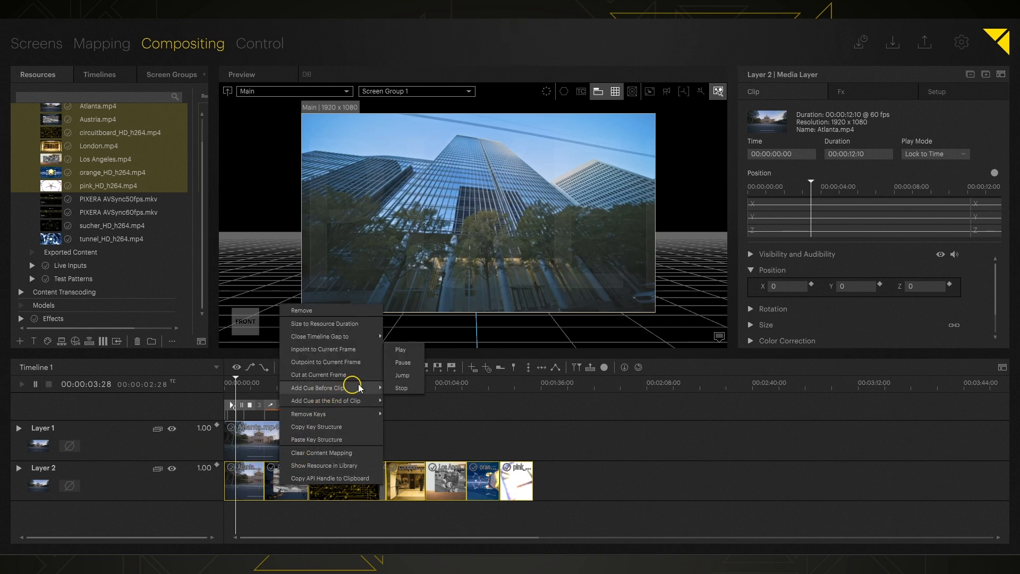
pyautogui.click(403, 363)
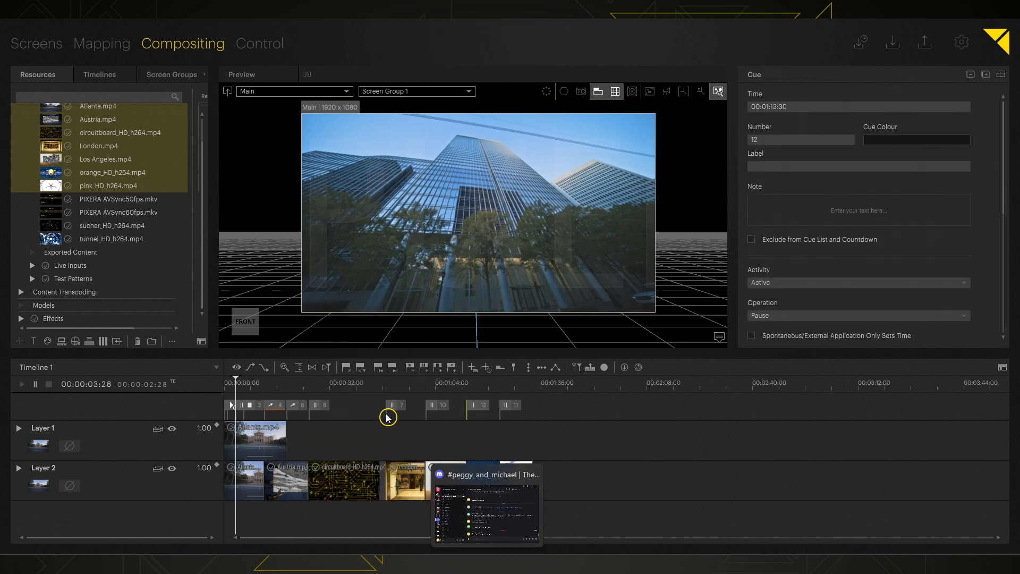
pyautogui.click(362, 384)
pyautogui.press('space')
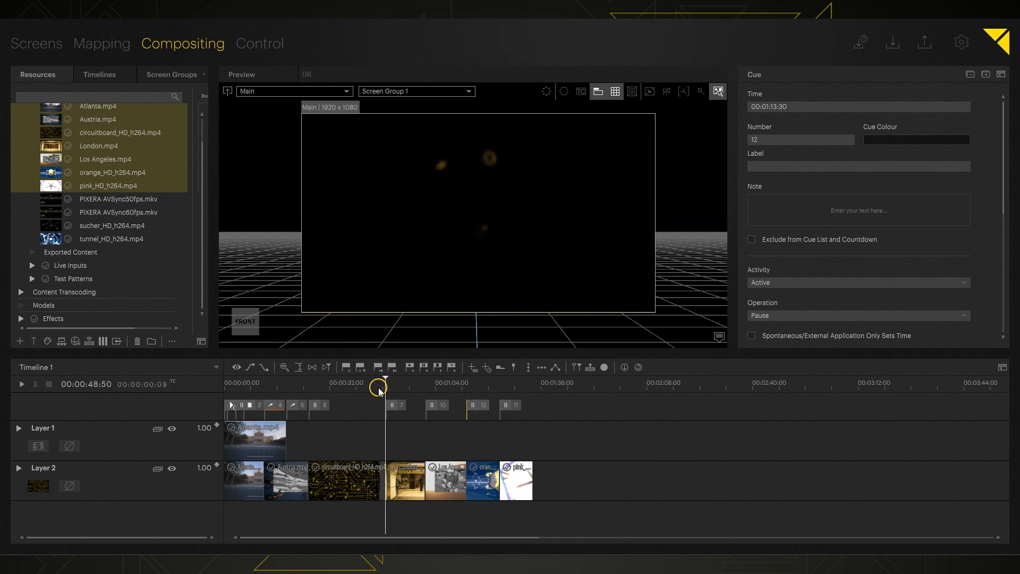
# Step: Rename the unnamed cues on Timeline 1 to their cue numbers
pyautogui.rightClick(368, 408)
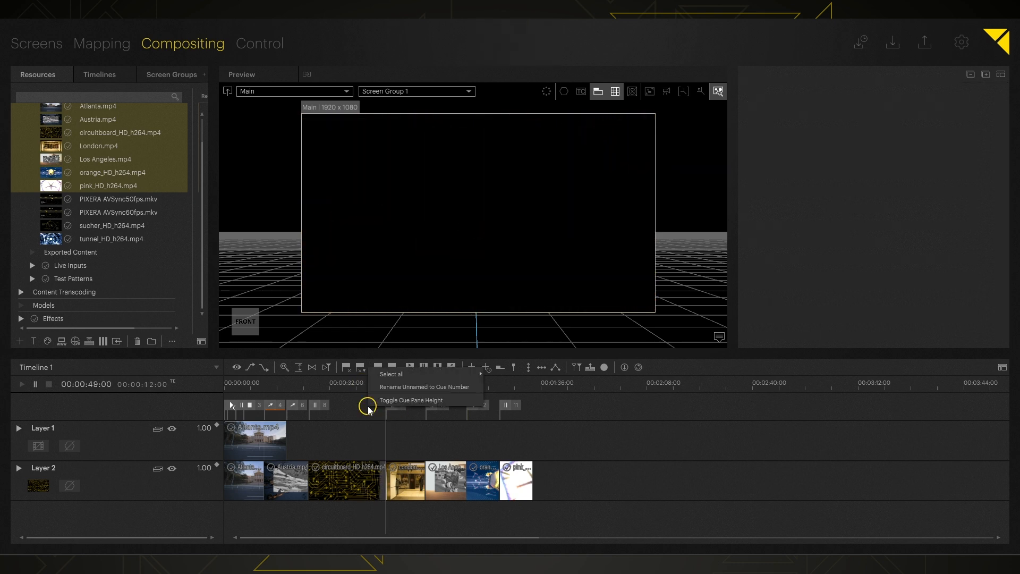
pyautogui.click(348, 414)
pyautogui.rightClick(349, 413)
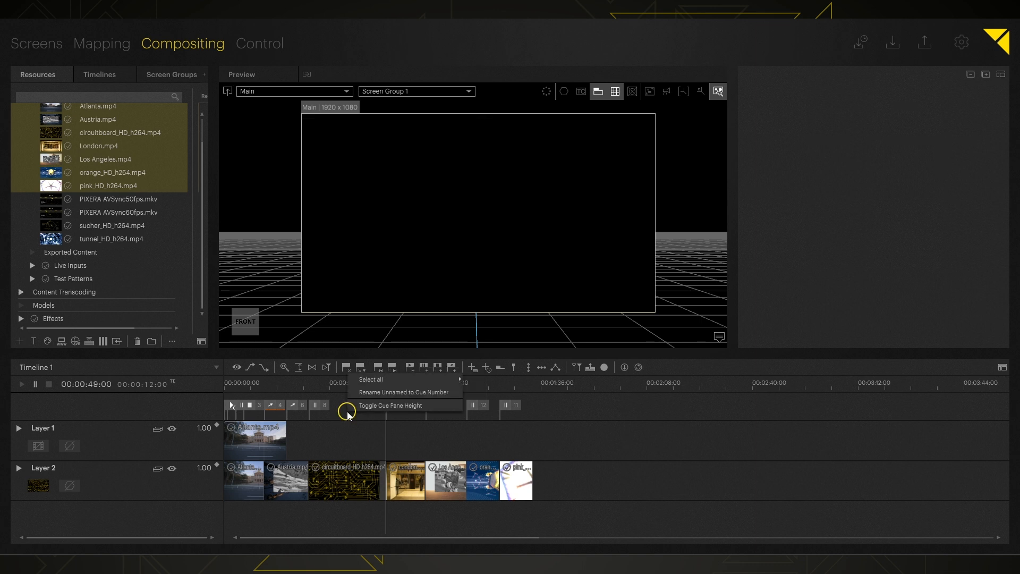
pyautogui.click(371, 394)
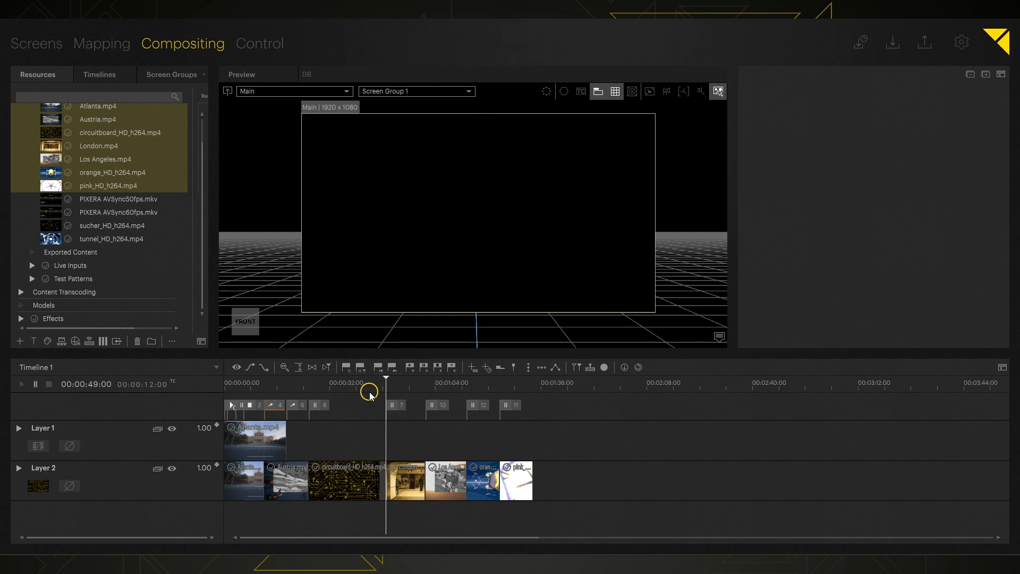
# Step: Check the labels of cues 12, 11 and 7, playing the timeline from 00:00:37:00 in between
pyautogui.click(325, 407)
pyautogui.click(481, 420)
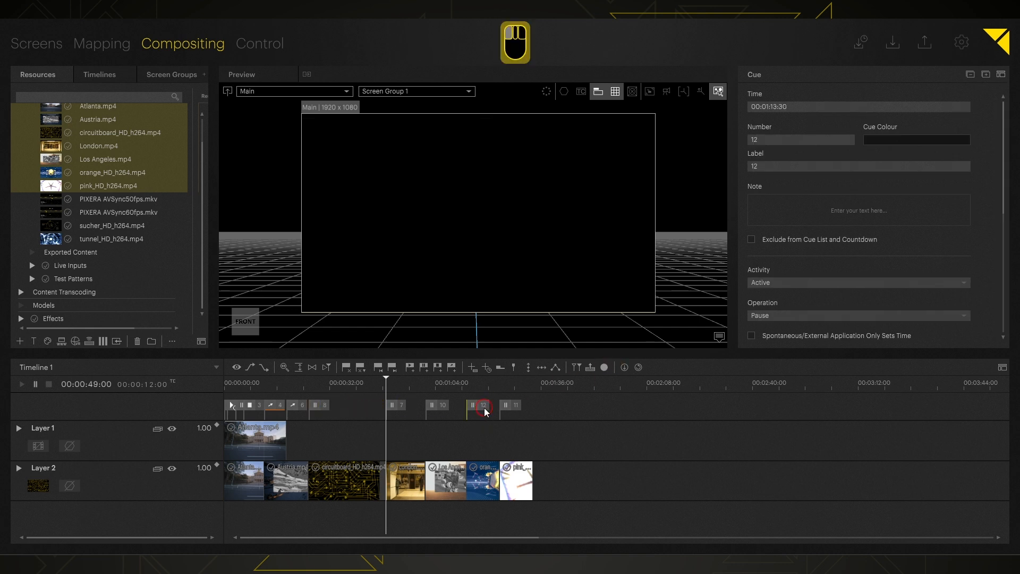
pyautogui.click(507, 411)
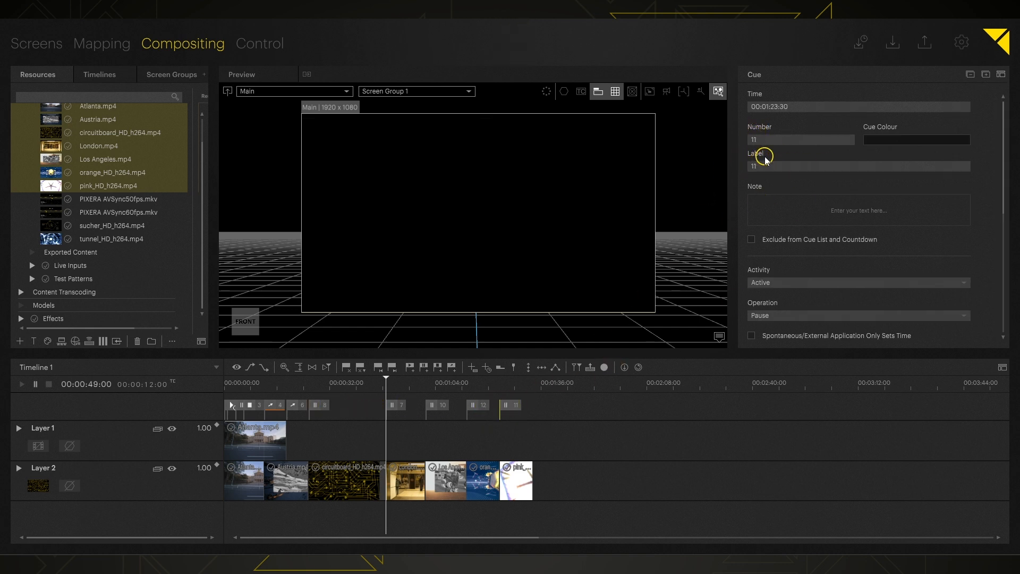
pyautogui.click(349, 404)
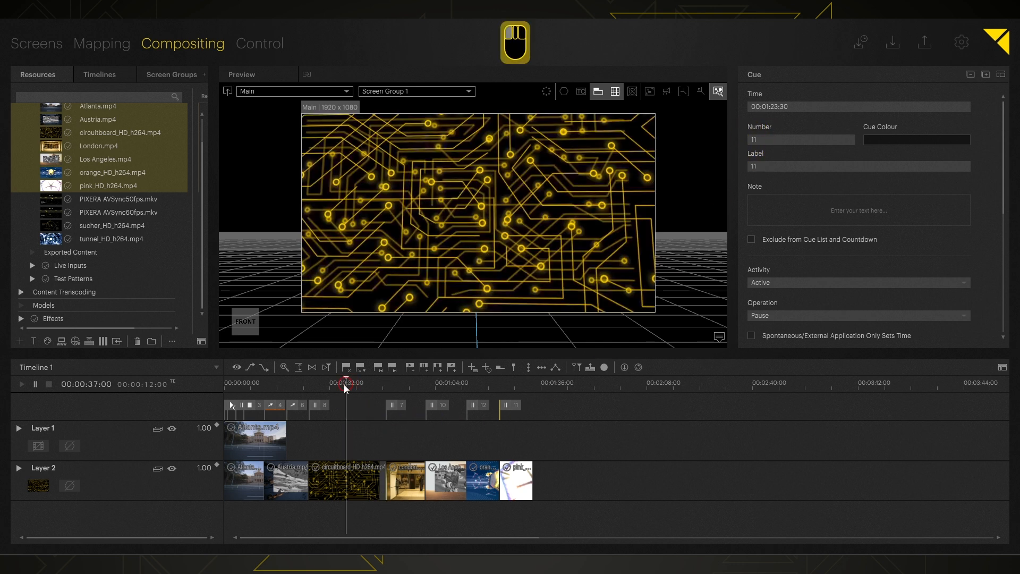
pyautogui.click(401, 410)
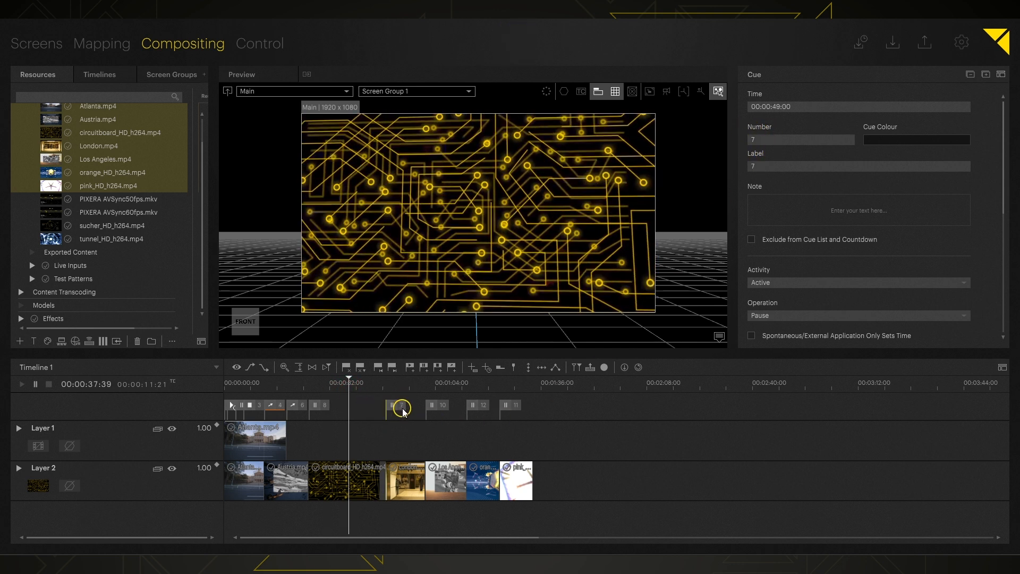
pyautogui.rightClick(401, 411)
pyautogui.rightClick(366, 410)
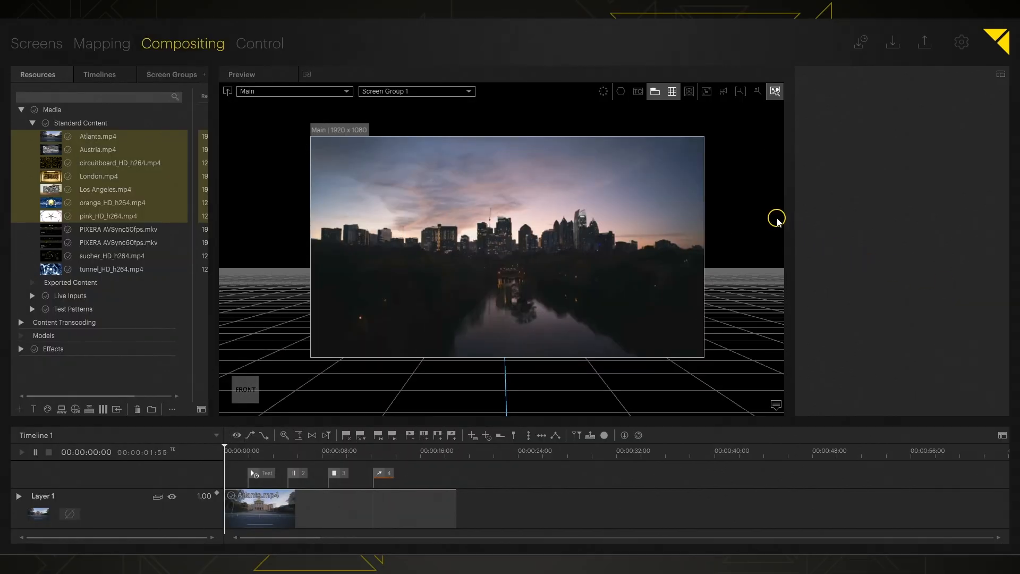
# Step: Split the preview area to the right and add a cue list in the new empty pane
pyautogui.rightClick(788, 207)
pyautogui.moveTo(785, 212)
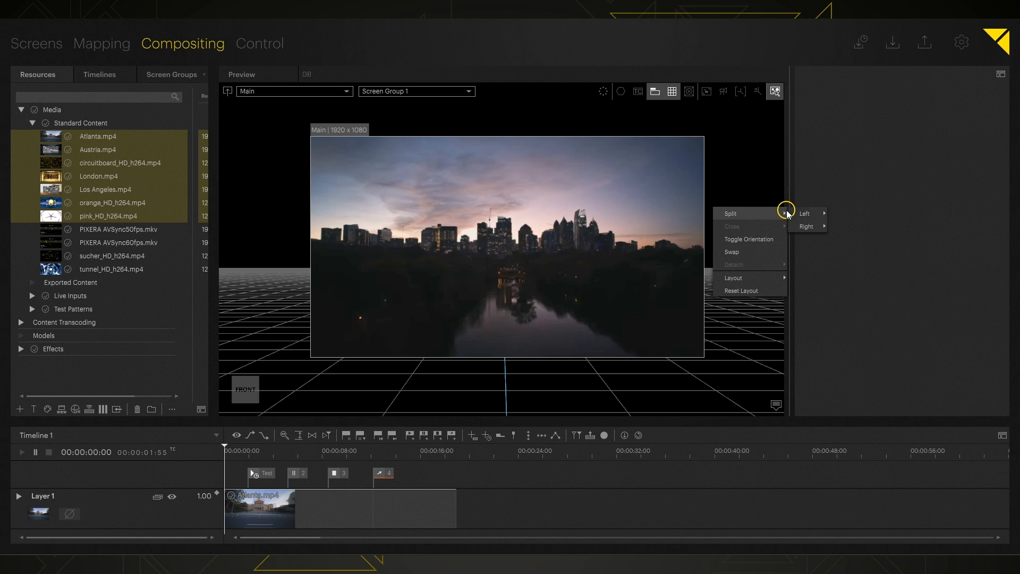
pyautogui.click(851, 227)
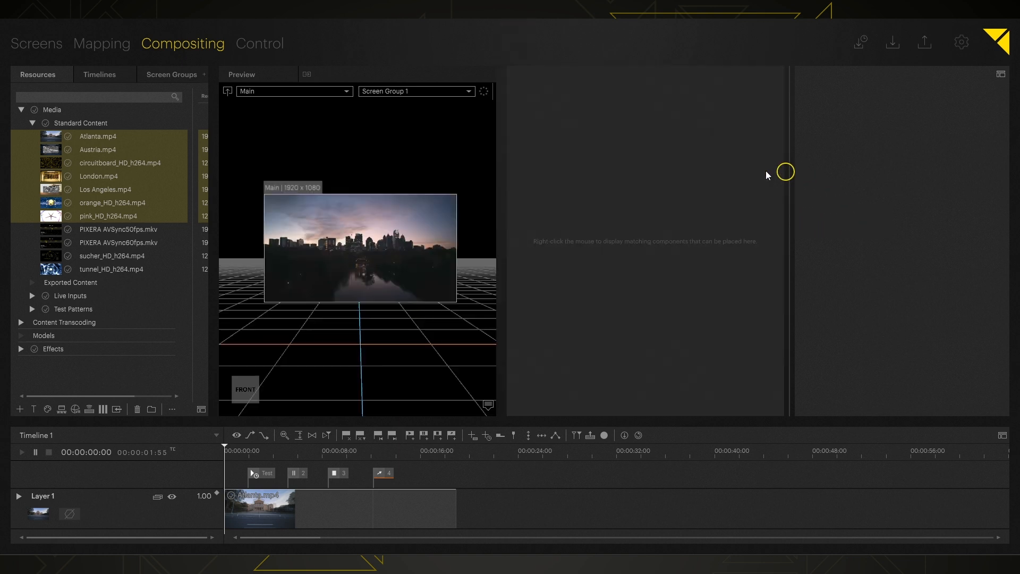
pyautogui.rightClick(647, 213)
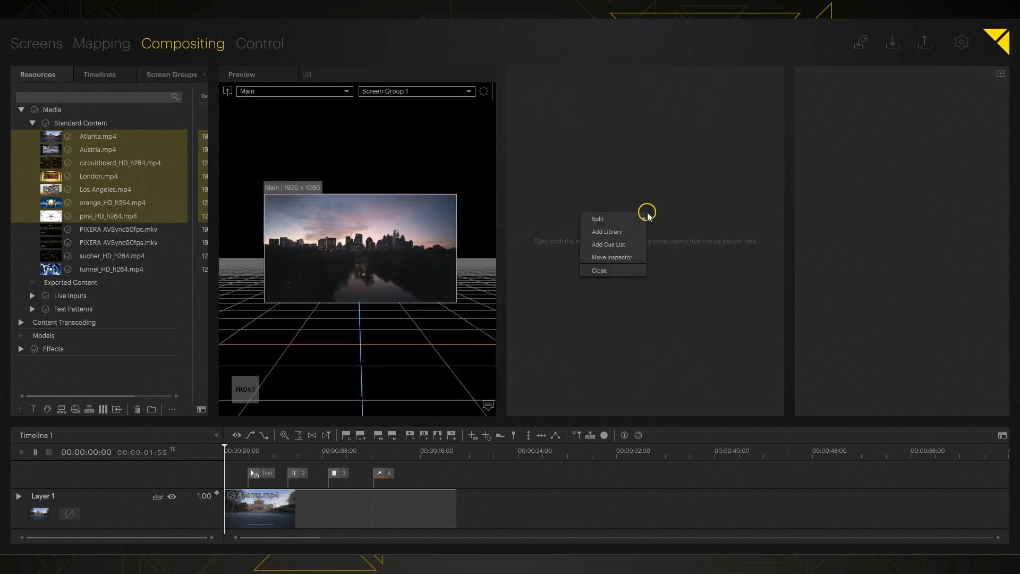
pyautogui.click(627, 246)
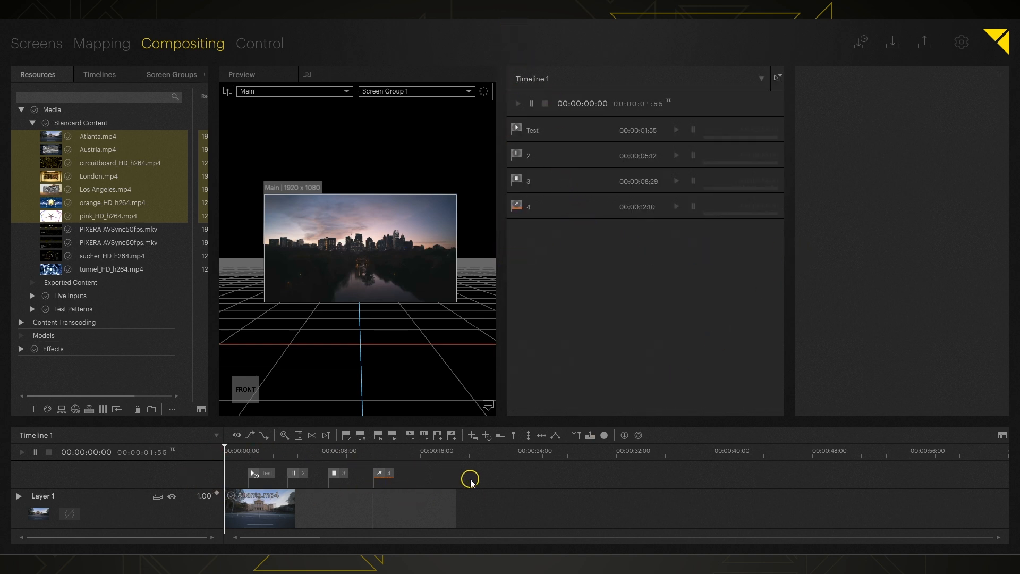
# Step: Show Timeline 2 in the cue list and play it from cue A and from cue B
pyautogui.click(761, 79)
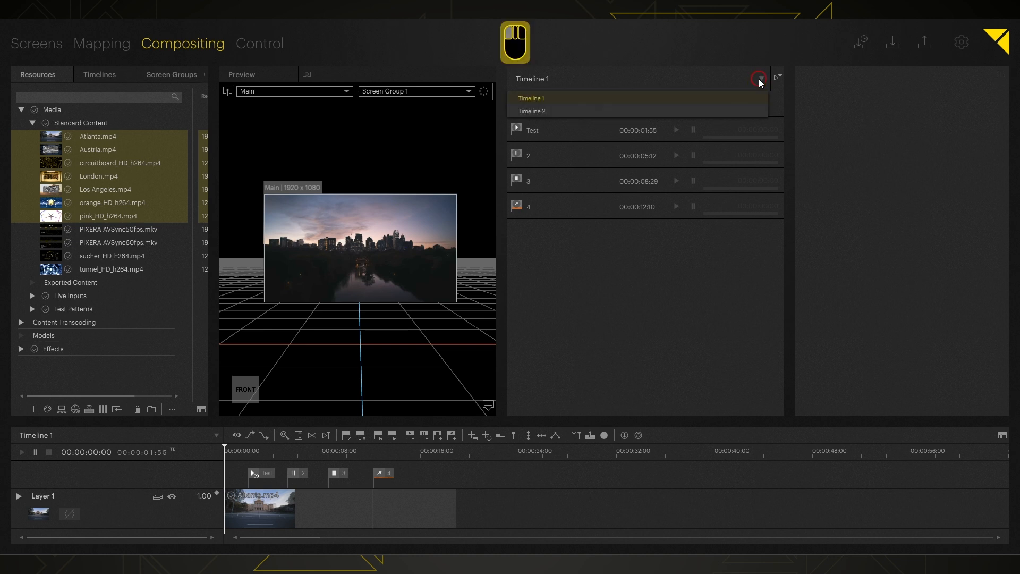
pyautogui.click(625, 111)
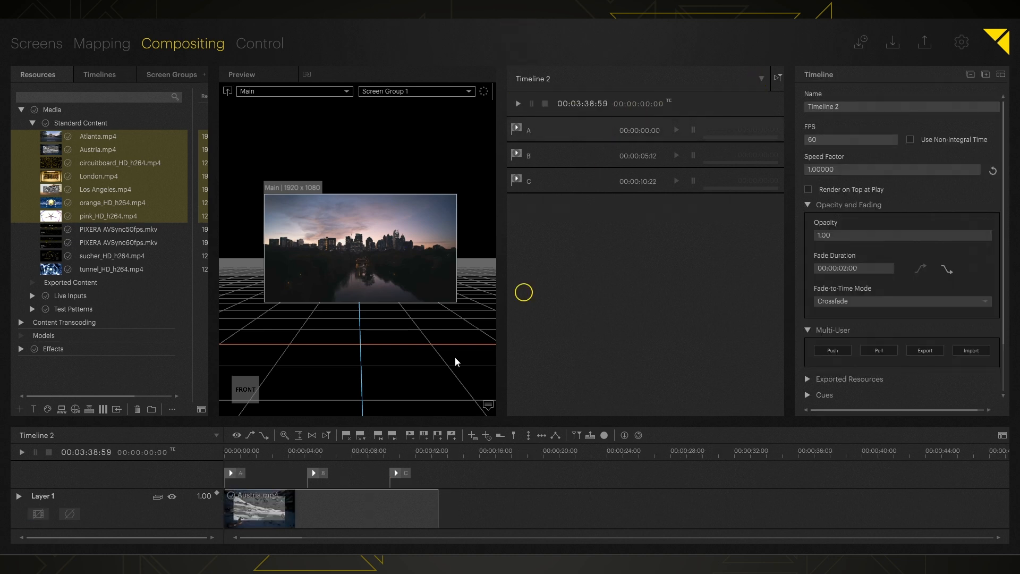
pyautogui.click(678, 130)
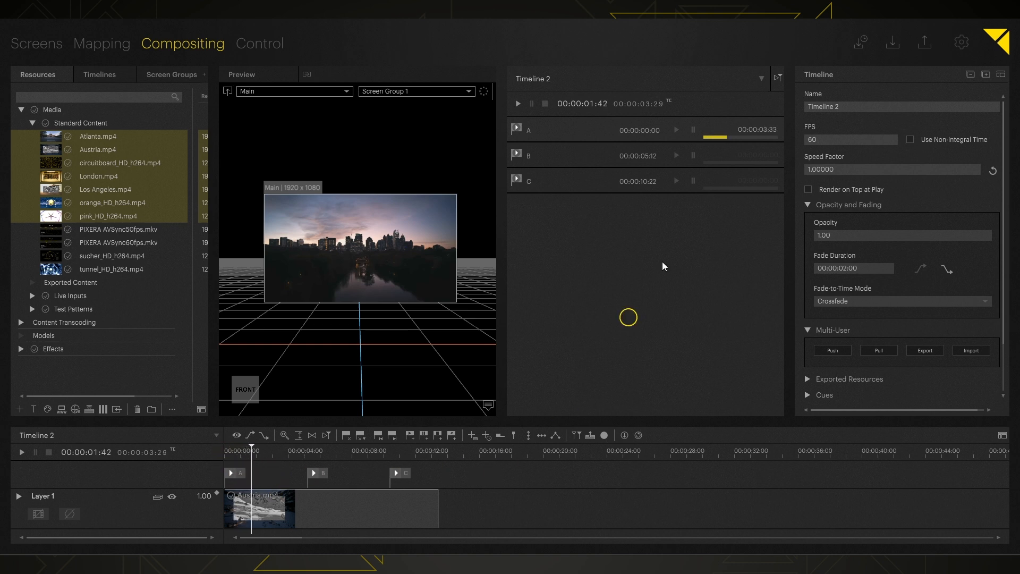
pyautogui.click(676, 156)
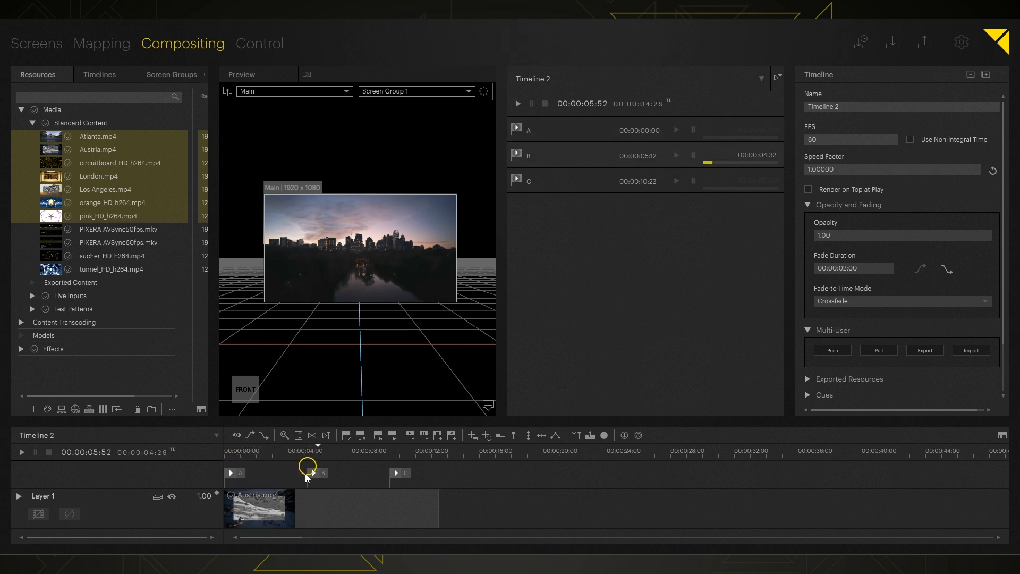
# Step: Test the cue list's pause controls on Timeline 2 for cues B, A and C
pyautogui.click(694, 155)
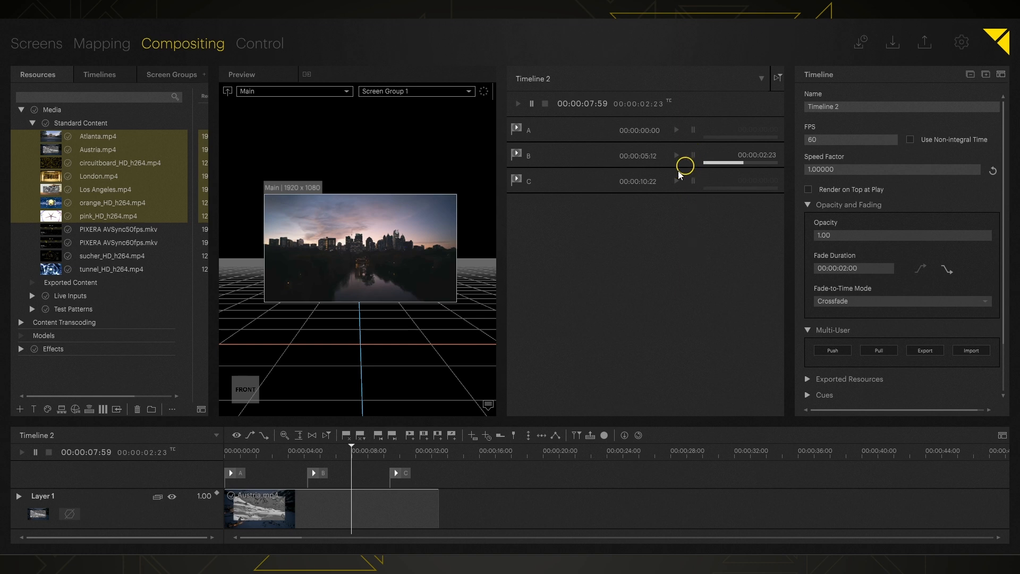
pyautogui.click(693, 130)
pyautogui.click(694, 155)
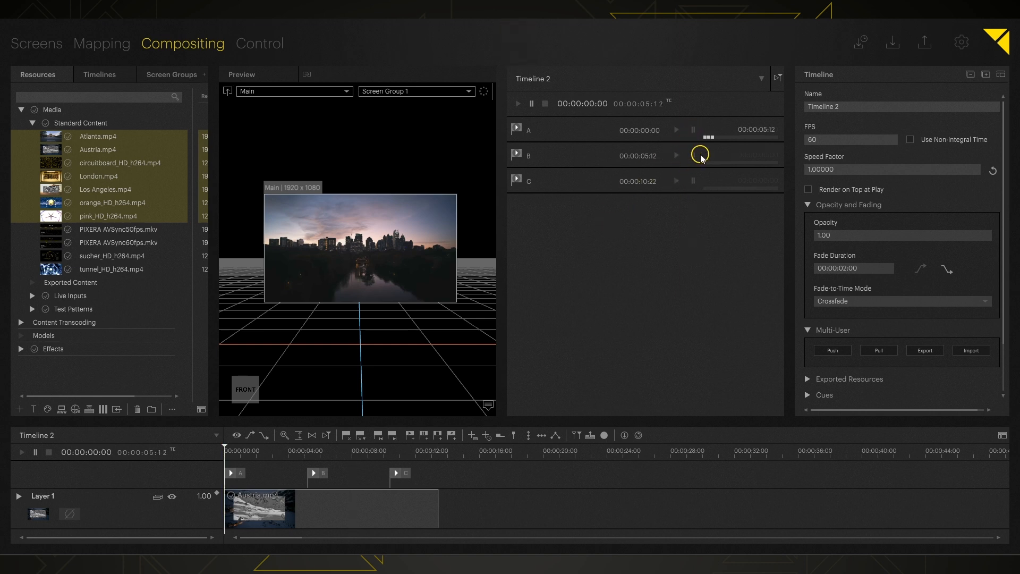
pyautogui.click(694, 182)
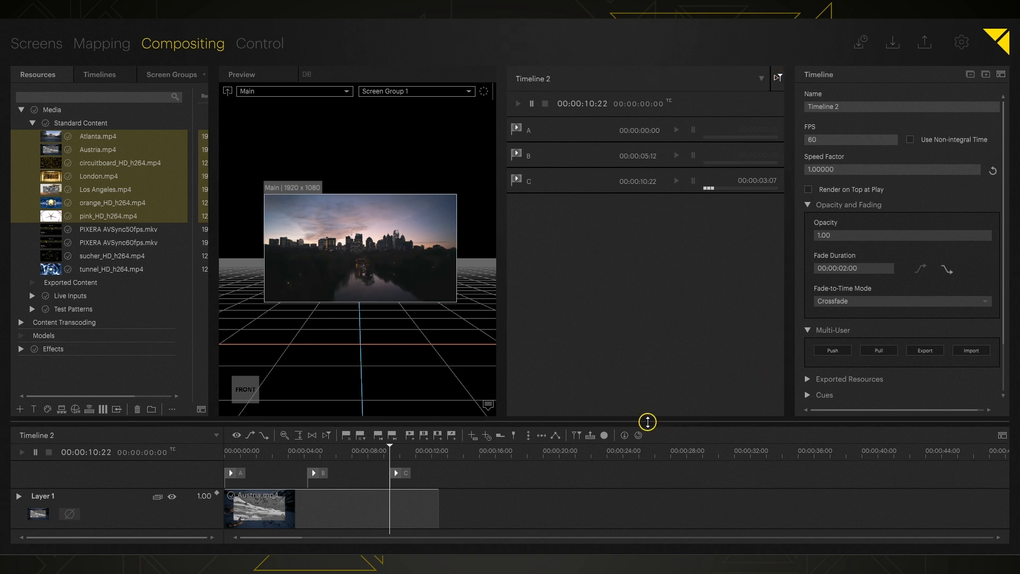
# Step: Shrink the cue list to a single row, play Timeline 2 past cue C, and enlarge the list again
pyautogui.moveTo(646, 421); pyautogui.dragTo(668, 141)
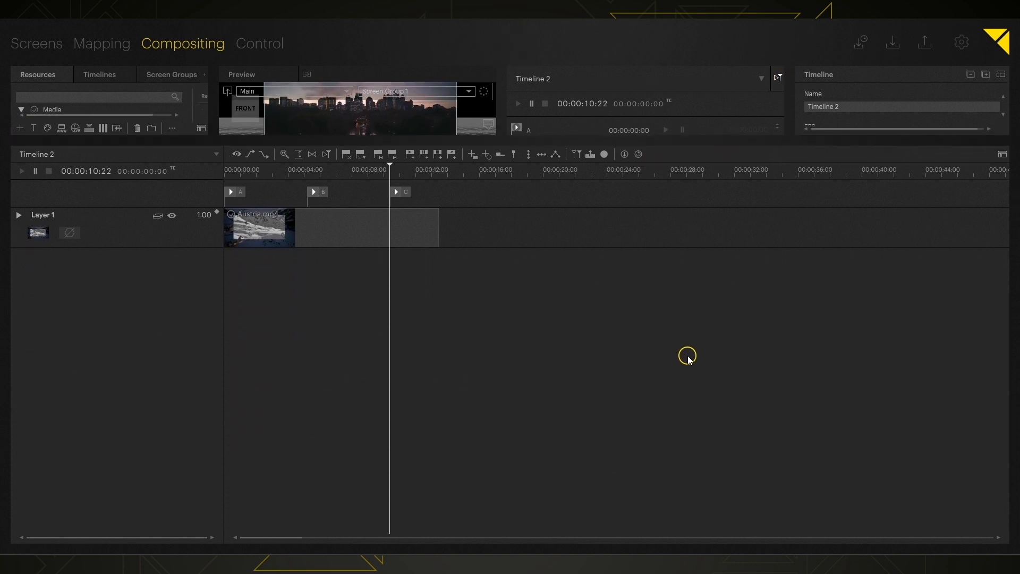
pyautogui.moveTo(387, 170); pyautogui.dragTo(373, 175)
pyautogui.press('space')
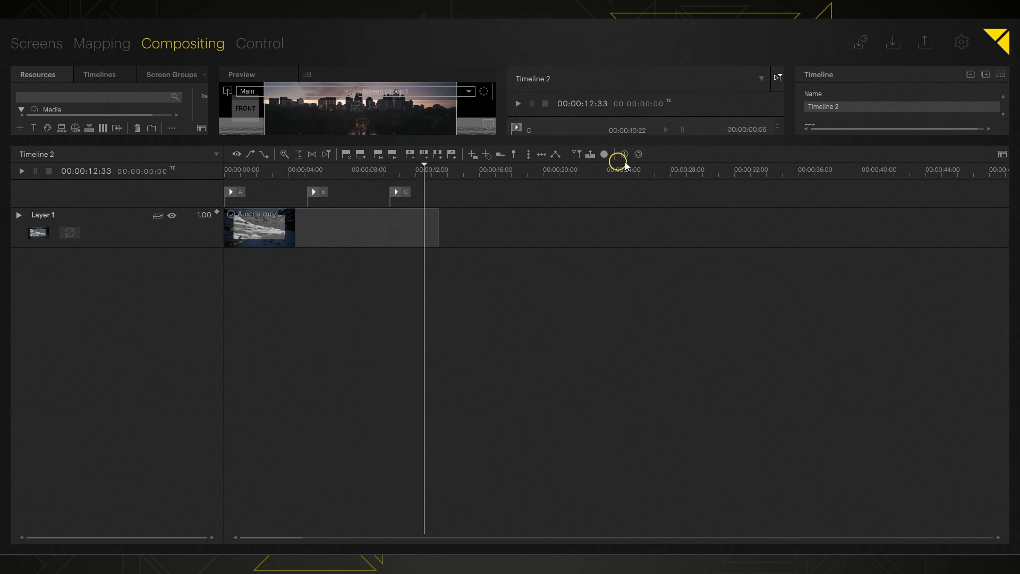
pyautogui.press('space')
pyautogui.moveTo(661, 139); pyautogui.dragTo(661, 314)
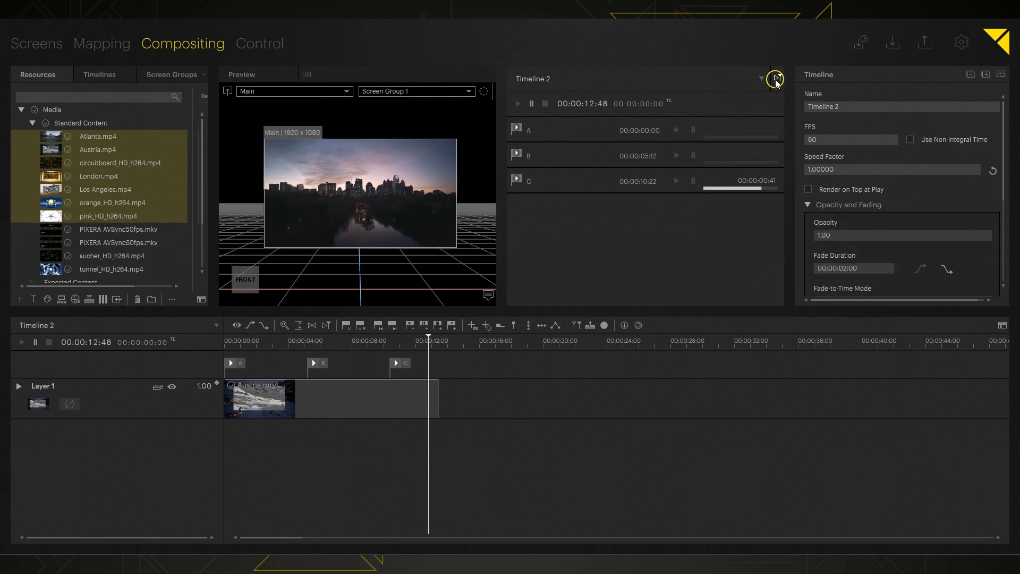
# Step: Show Timeline 1 in the cue list and exclude cue 4 from the cue list and countdown
pyautogui.click(761, 79)
pyautogui.click(549, 100)
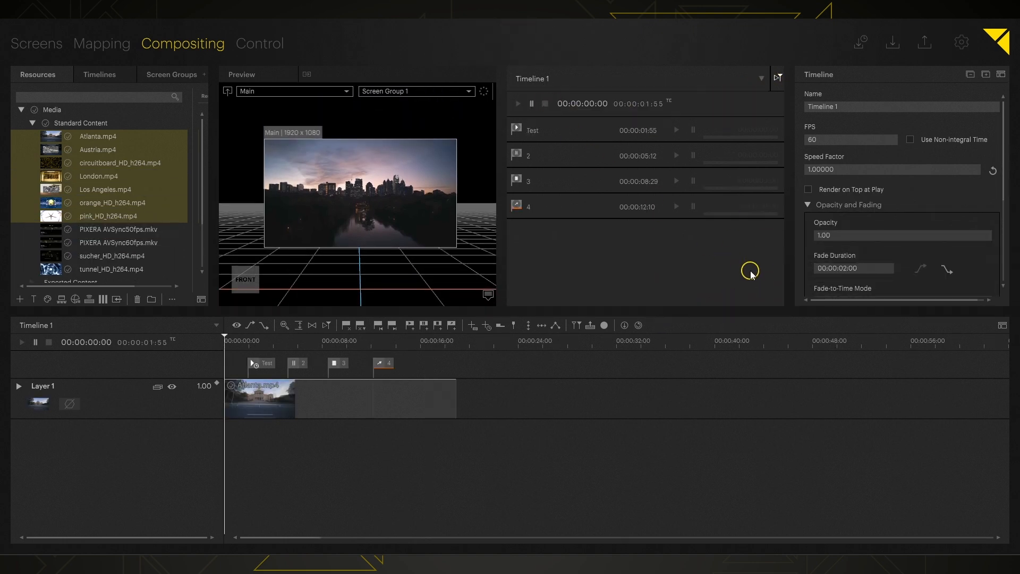
pyautogui.click(380, 363)
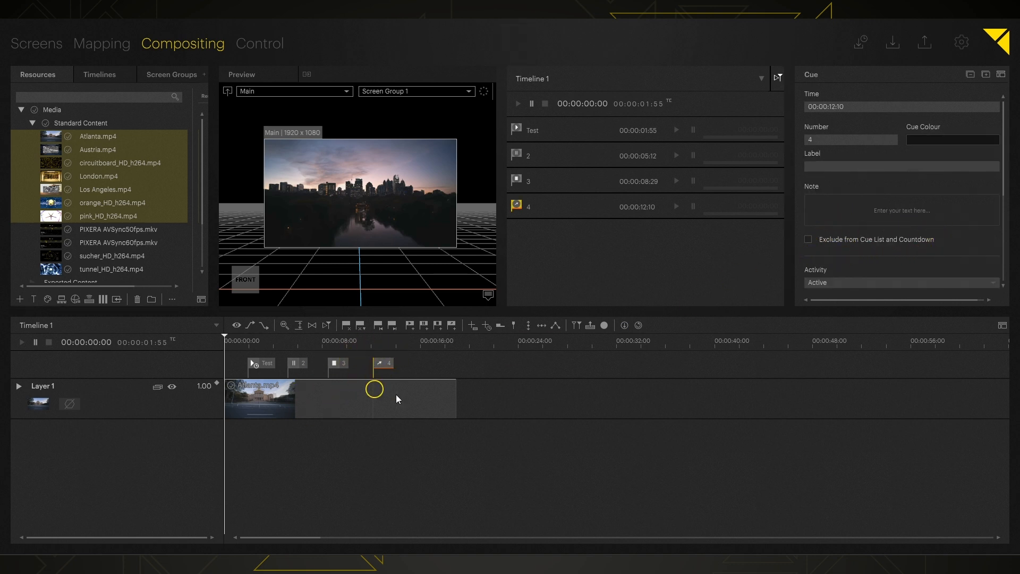
pyautogui.click(837, 241)
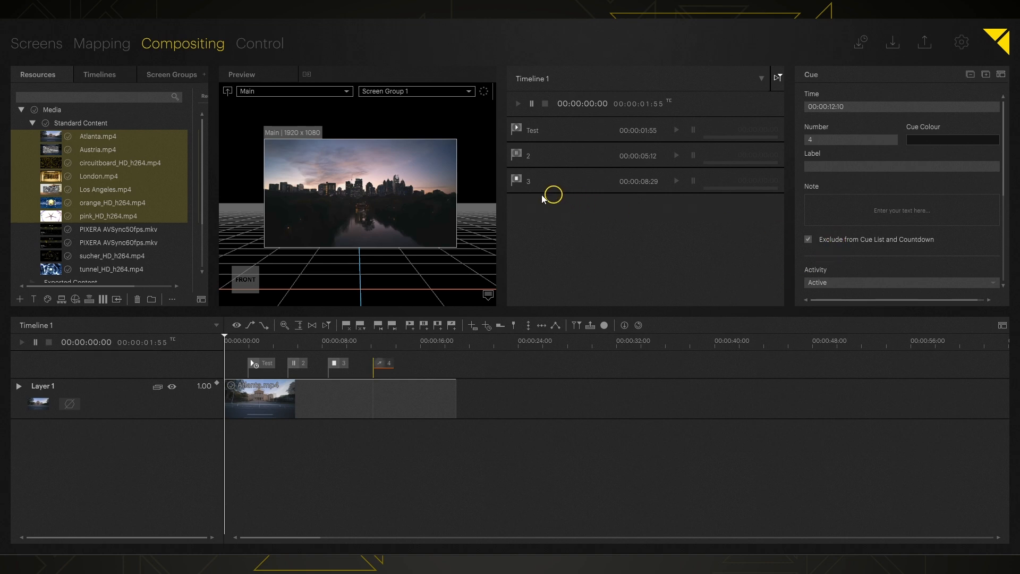